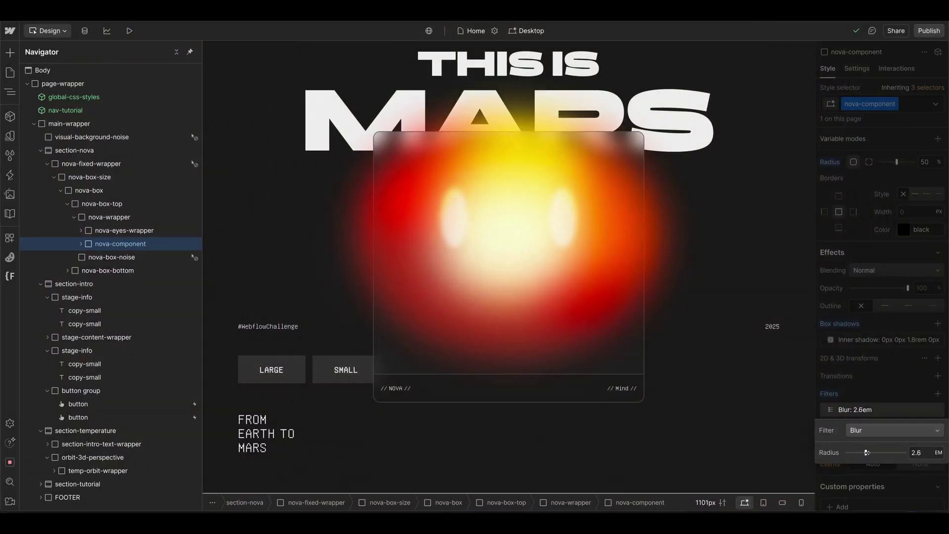
Step: Lower the nova-component Blur filter radius, then preview the page with Alt+P
mouse_move(873, 452)
left_mouse_down()
mouse_move(896, 452)
mouse_move(858, 453)
left_mouse_up()
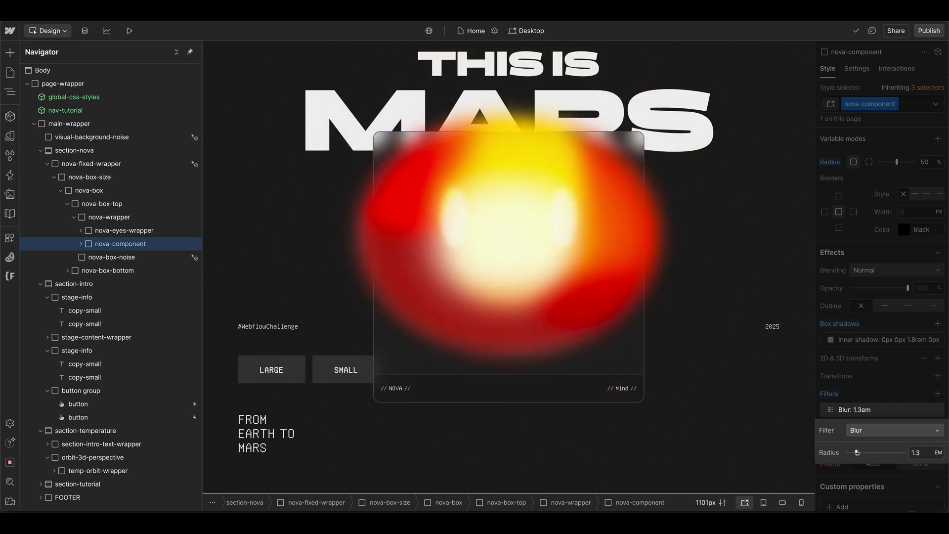
key("alt+p")
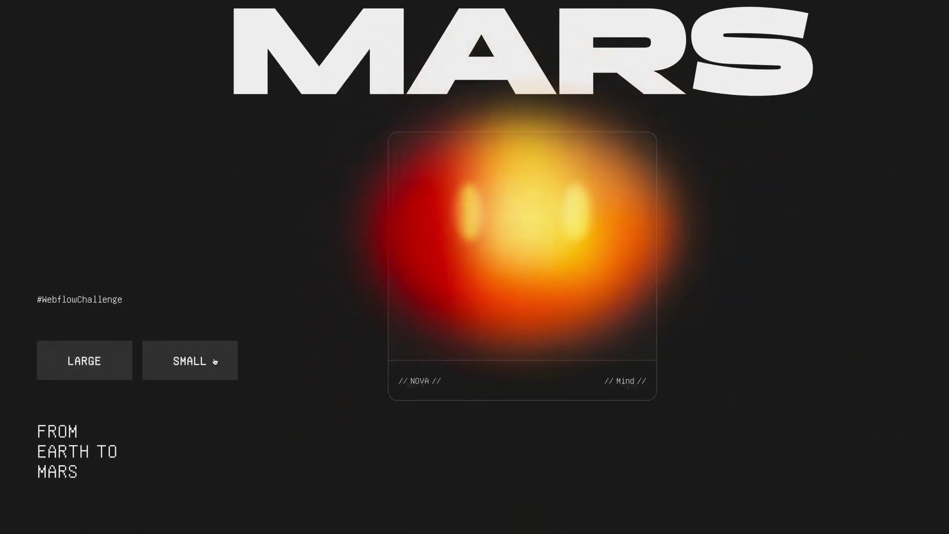
left_click(214, 362)
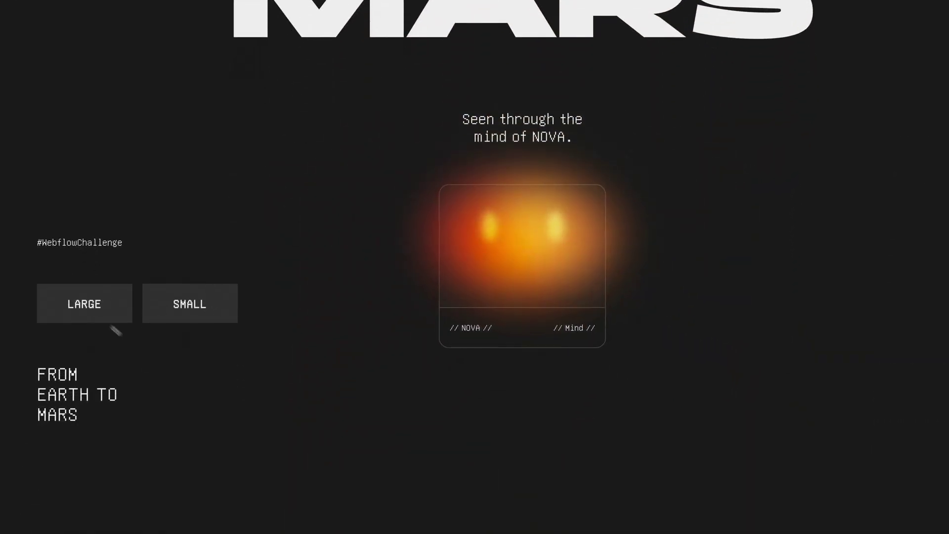
left_click(114, 321)
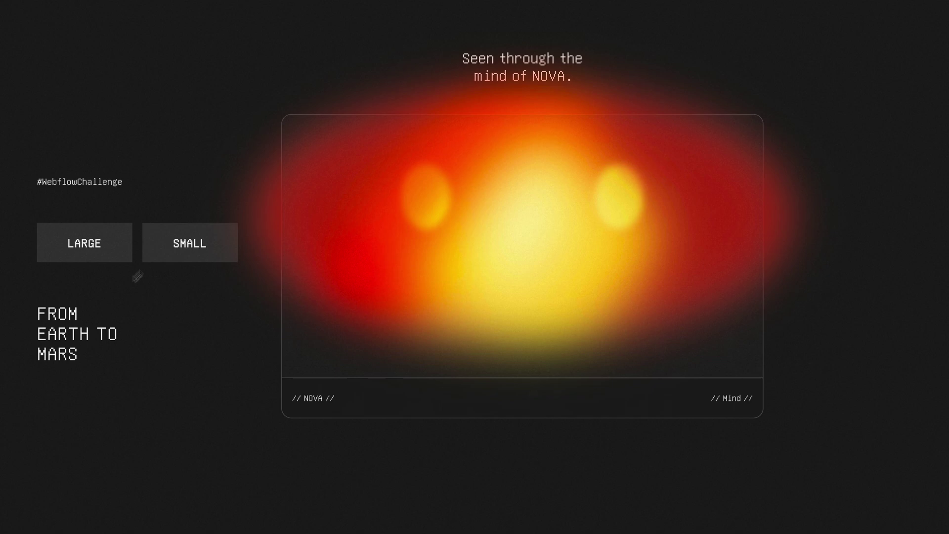
left_click(161, 252)
left_click(129, 258)
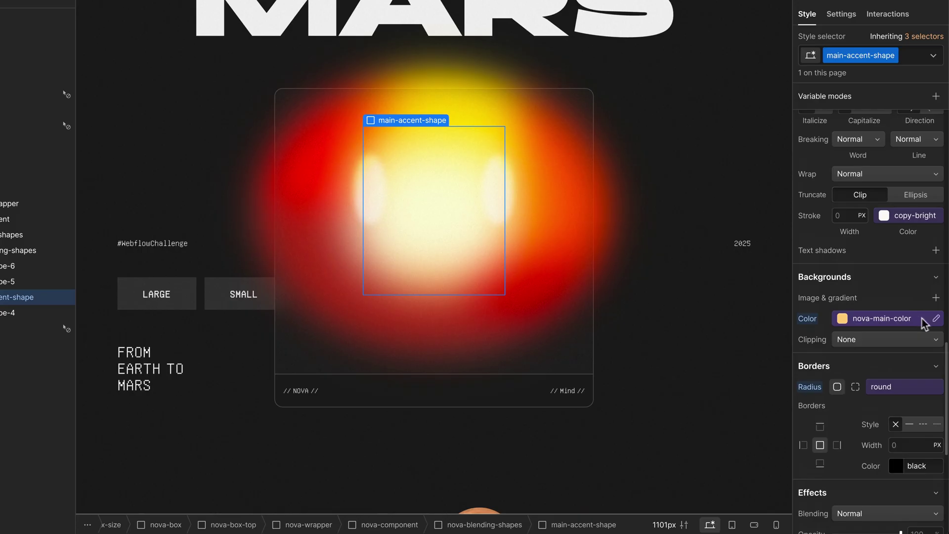
Step: Change nova-main-color's hue and saturation to deep blue #0310f9 in its Edit variable picker
left_click(936, 321)
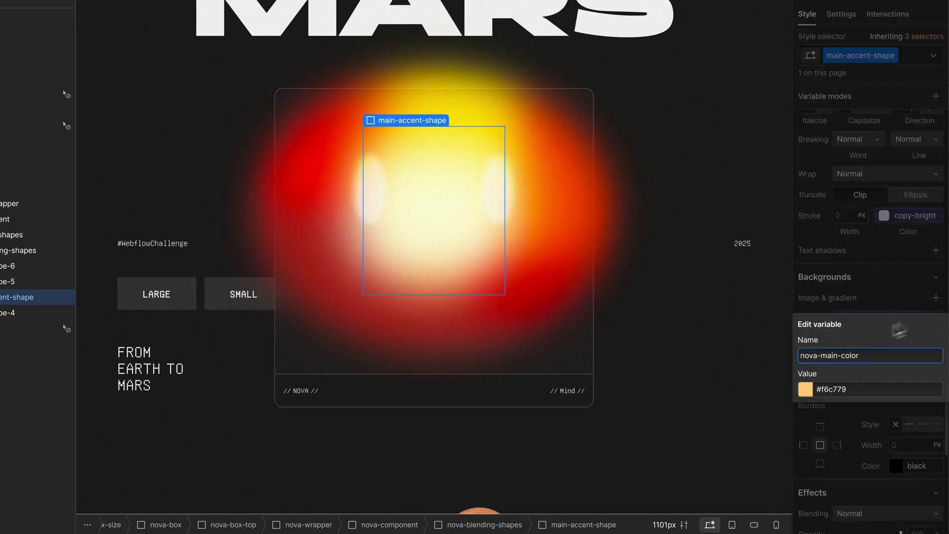
left_click(805, 389)
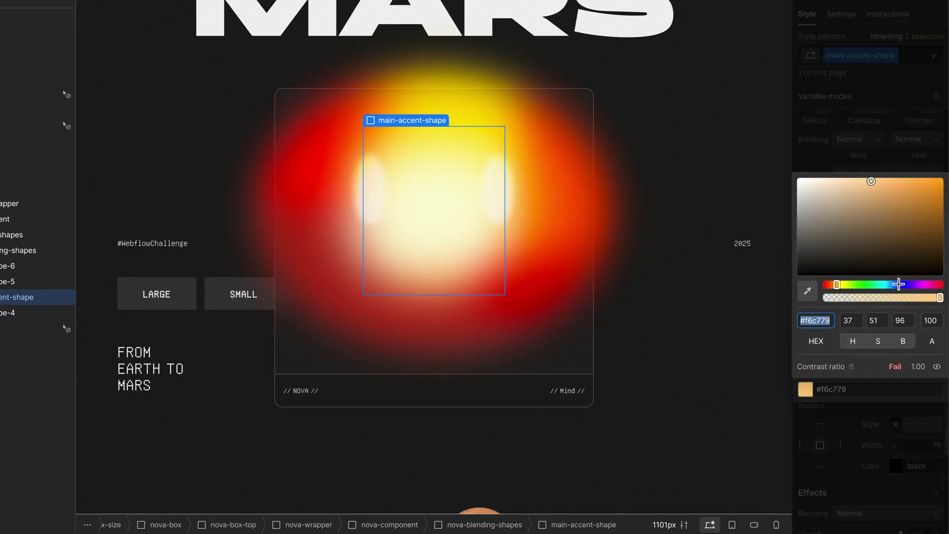
left_click(898, 284)
left_click_drag(895, 206, 917, 195)
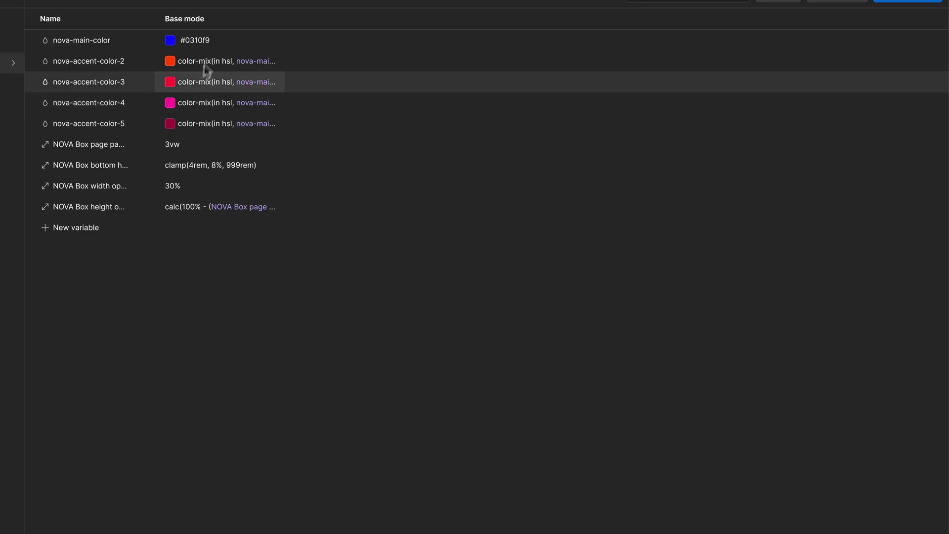
left_click(202, 69)
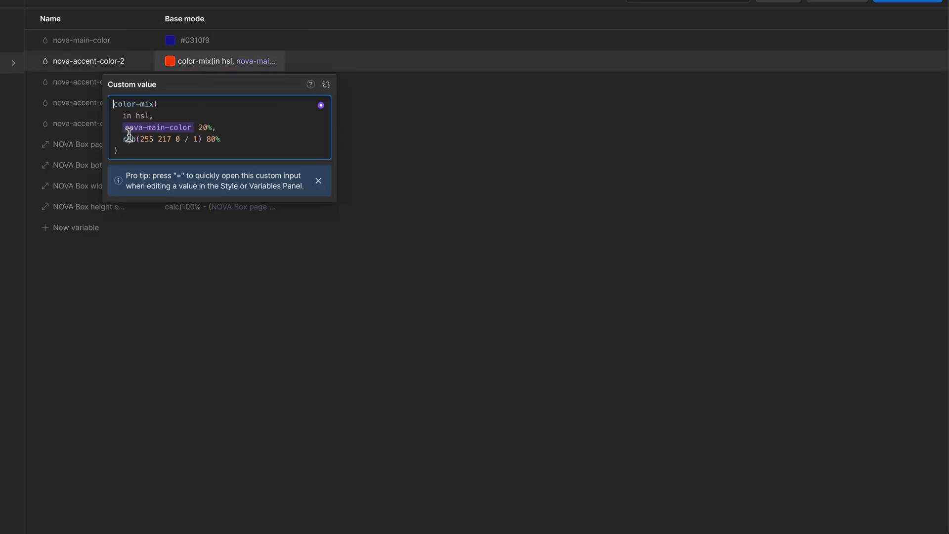
left_click(226, 66)
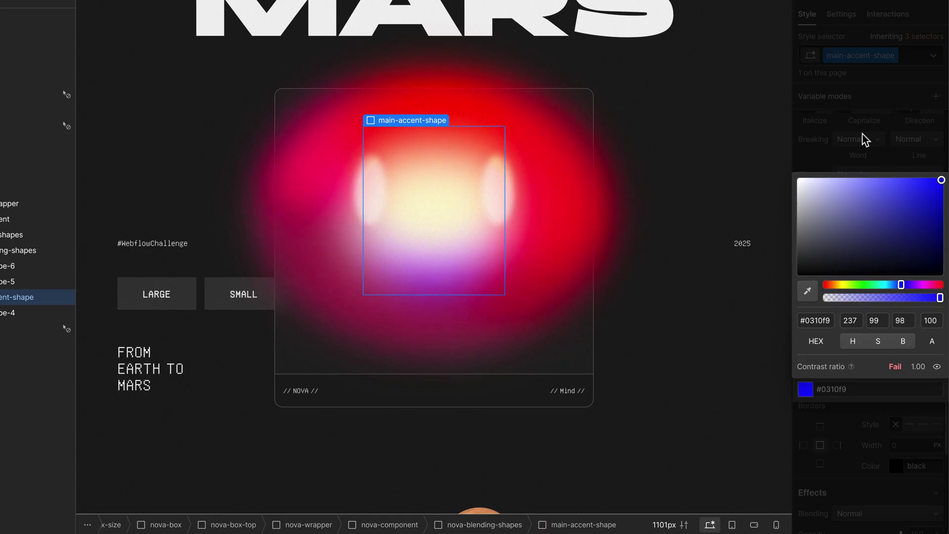
left_click(864, 139)
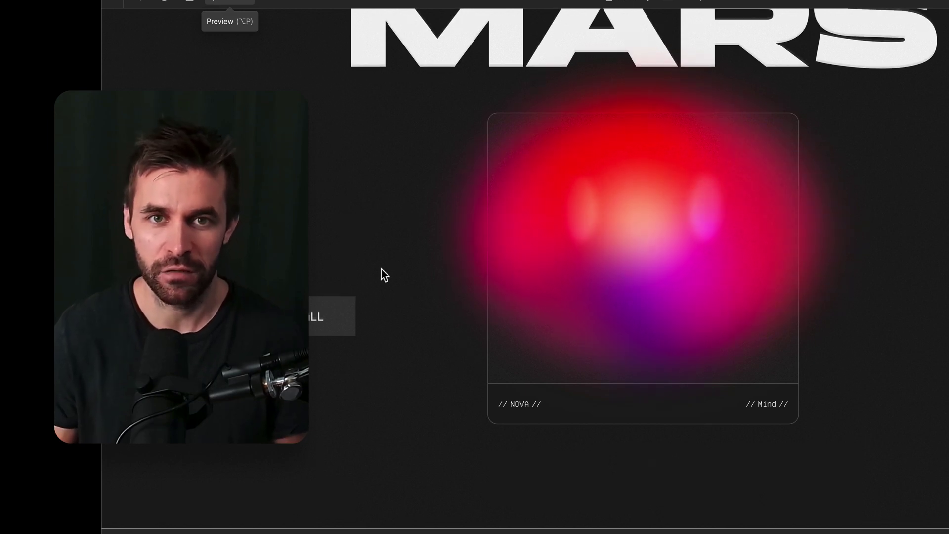
Step: Show the recoloured orb card enlarged in preview and watch its gradient
scroll(381, 268, "down", 1)
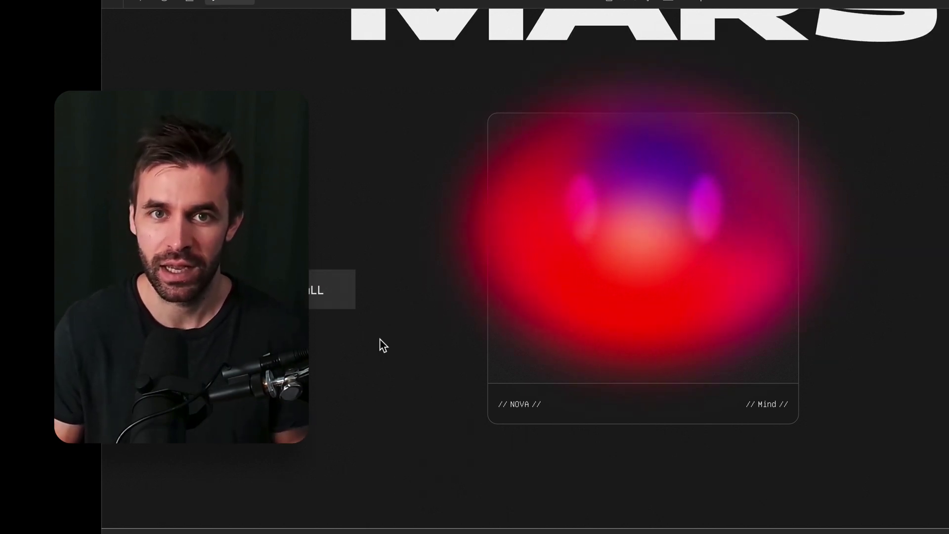
left_click(237, 7)
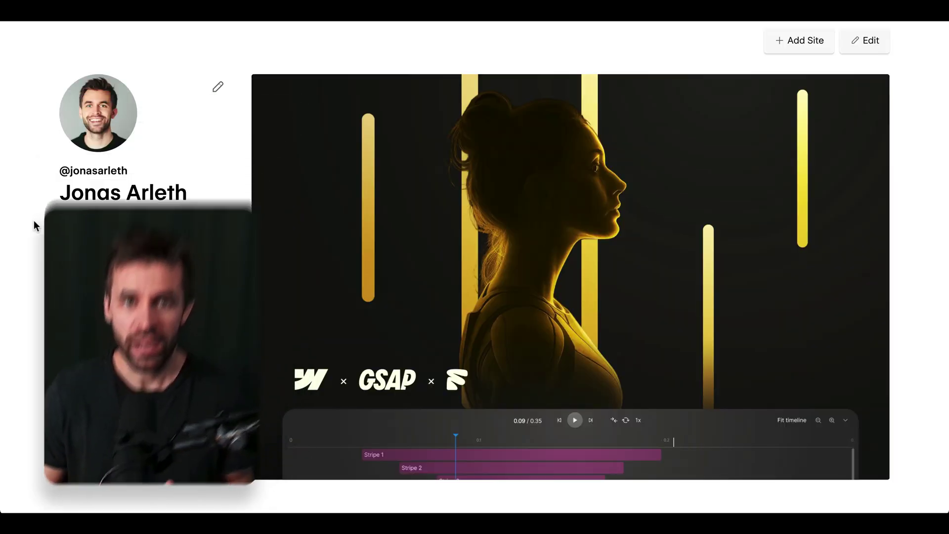
scroll(31, 230, "down", 1)
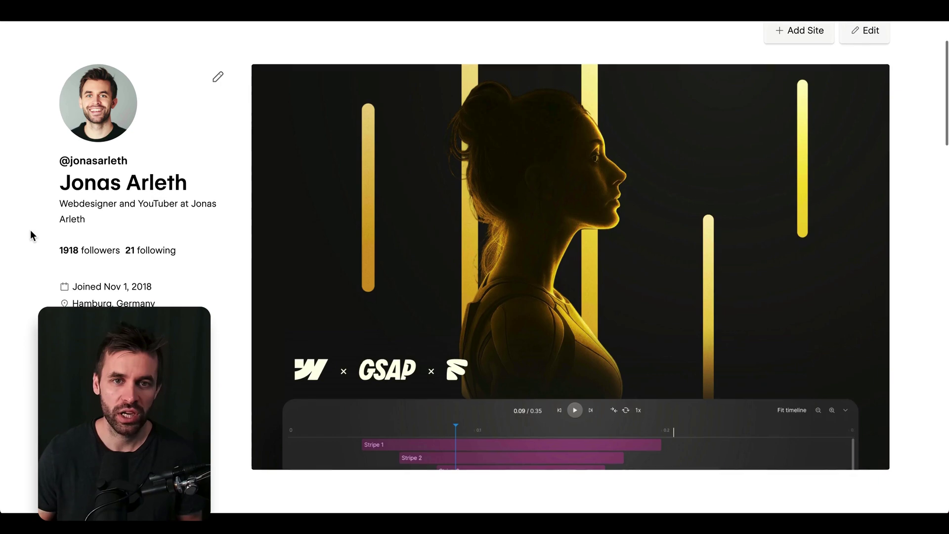
scroll(30, 230, "up", 1)
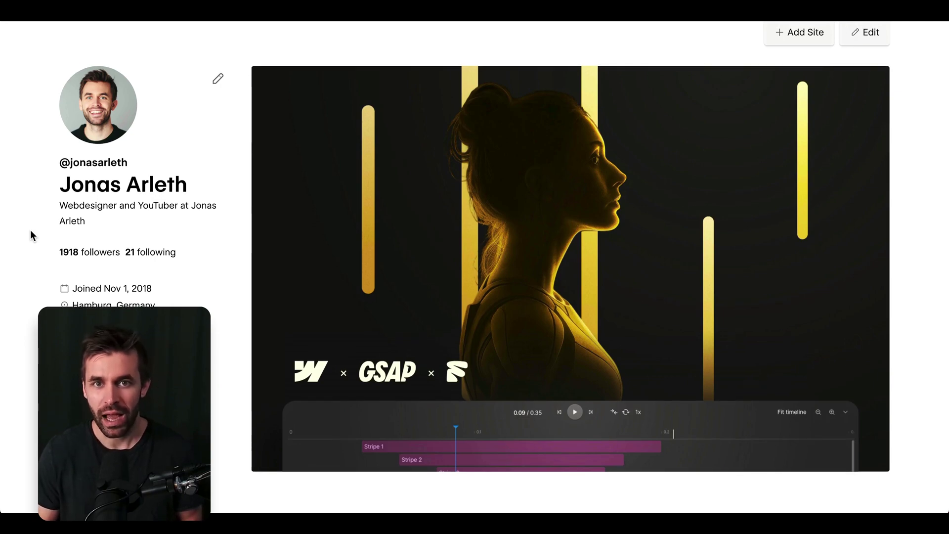
scroll(30, 230, "down", 7)
scroll(31, 230, "down", 7)
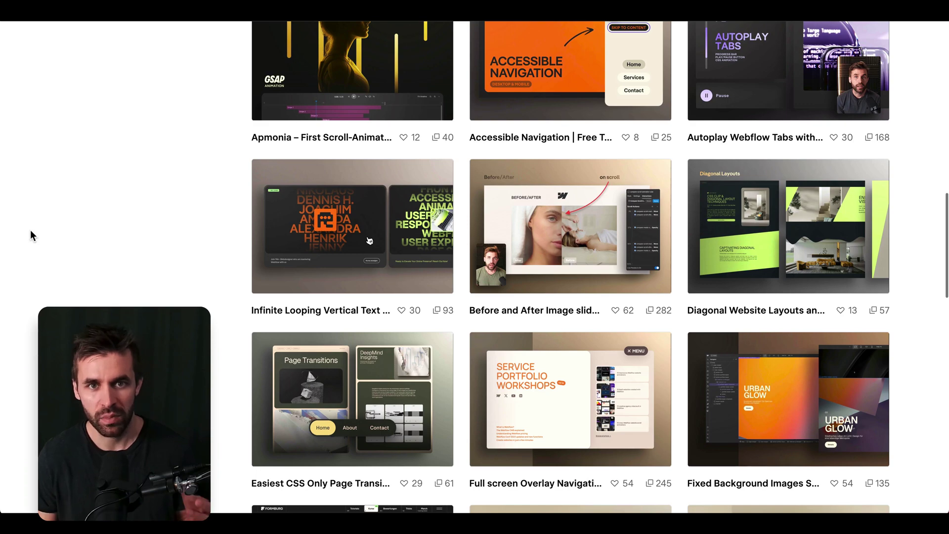
scroll(31, 230, "down", 7)
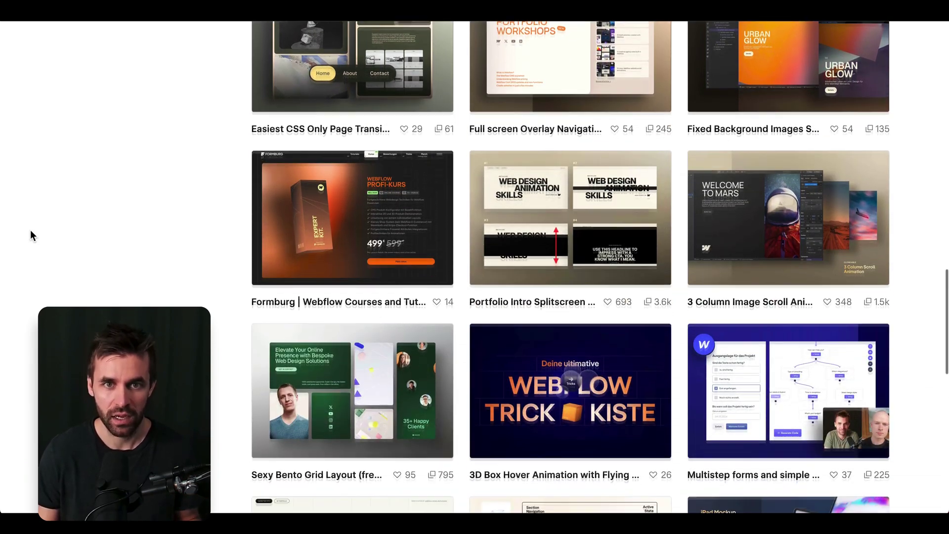
scroll(31, 230, "down", 1)
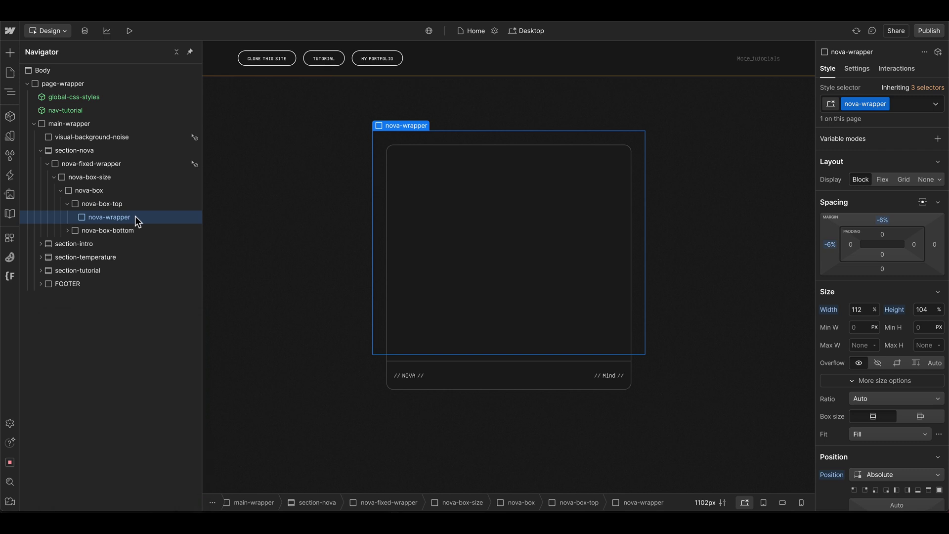
Step: Insert a Div Block inside nova-wrapper with the class nova-component
key("ctrl+e")
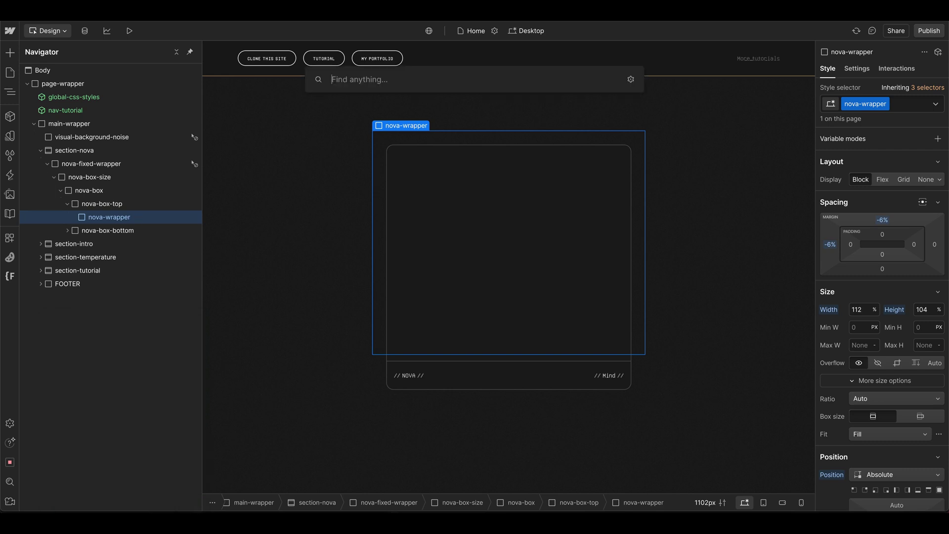
type("div")
key("Return")
type("nova-component")
key("Return")
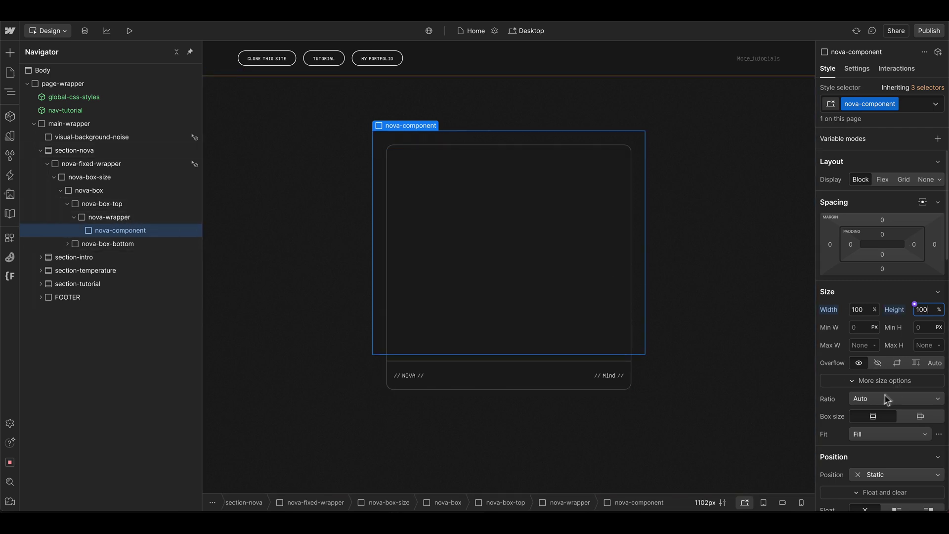
Step: Keep nova-component Static, set its radius to 50%, and use nova-accent-color-5 as background
scroll(875, 439, "down", 1)
left_click(889, 424)
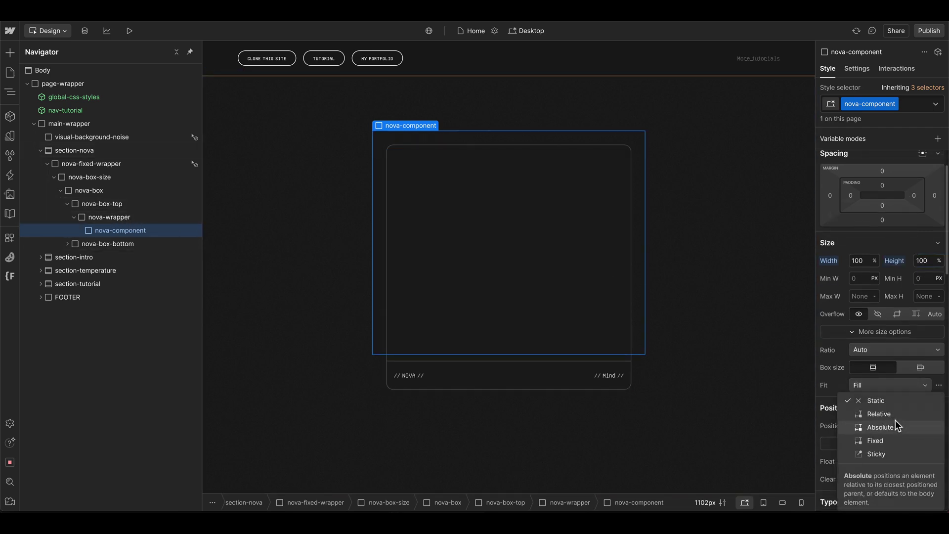
key("Escape")
scroll(890, 425, "down", 10)
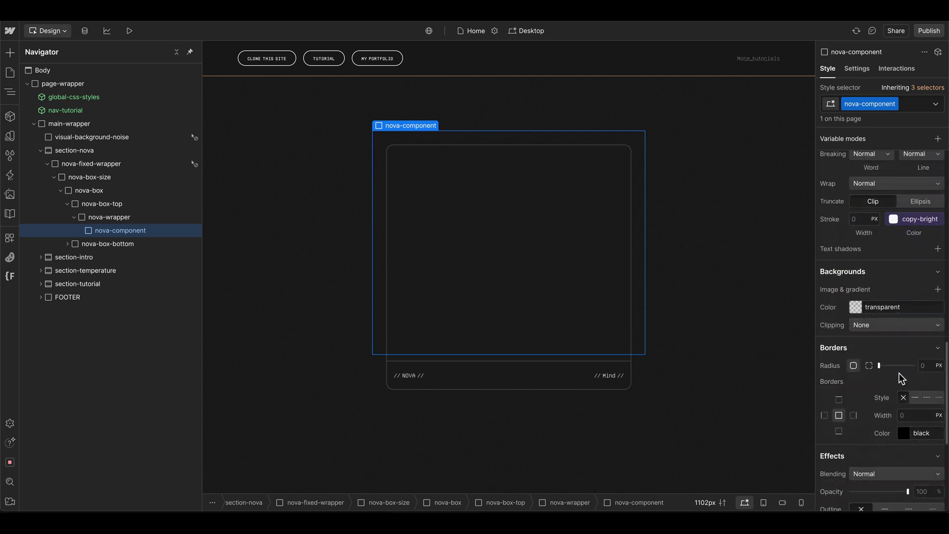
left_click(924, 366)
left_click(850, 303)
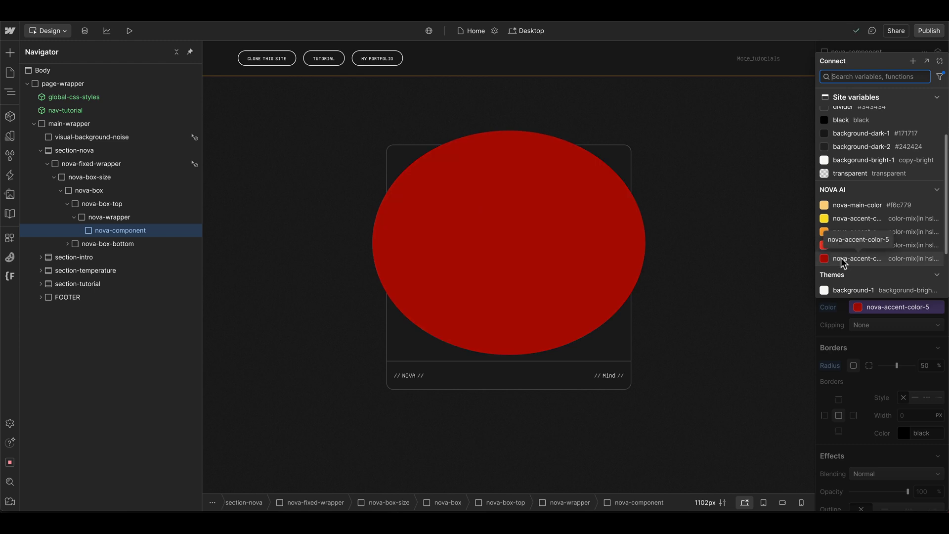
left_click(842, 257)
Step: In the NOVA AI variables collection, change nova-main-color from #f6c779 to green #3c9260
left_click(10, 138)
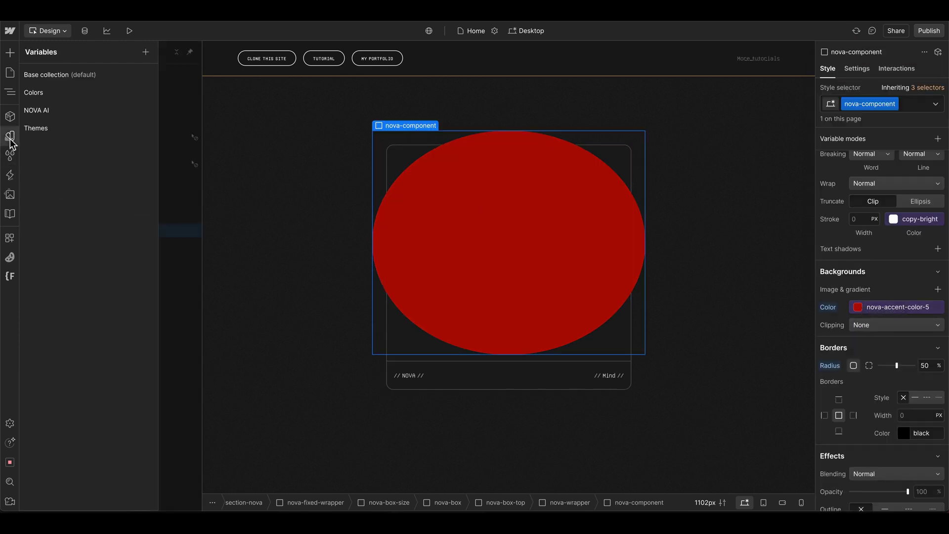
left_click(53, 113)
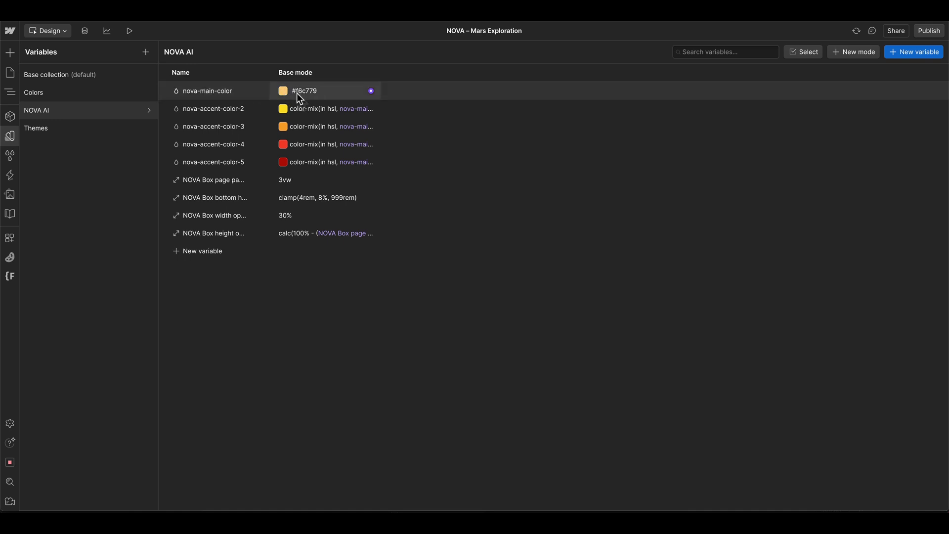
left_click(306, 109)
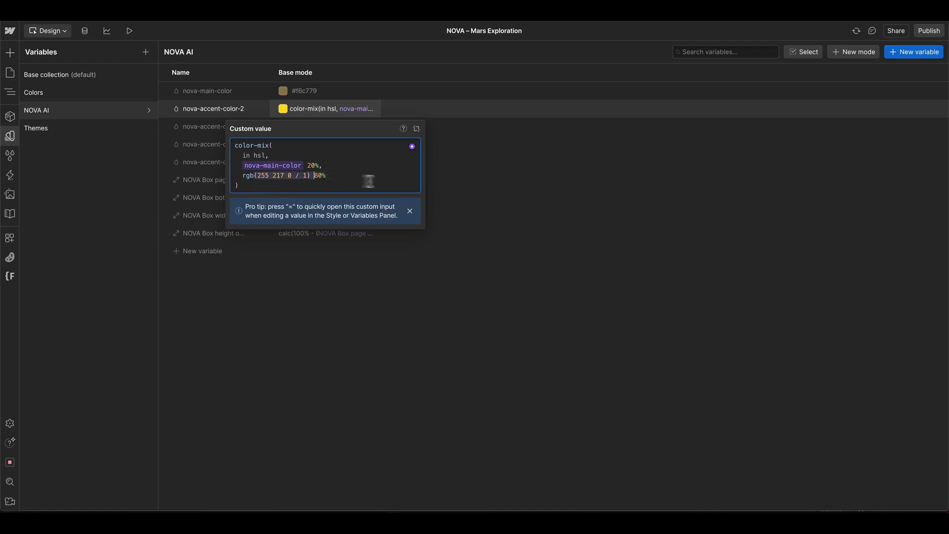
left_click(511, 170)
left_click(283, 89)
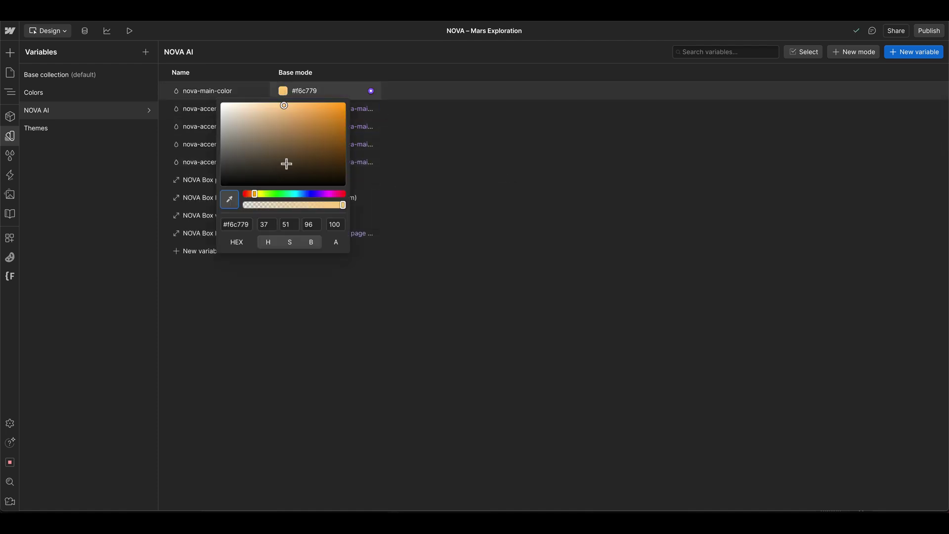
left_click(284, 194)
left_click(288, 143)
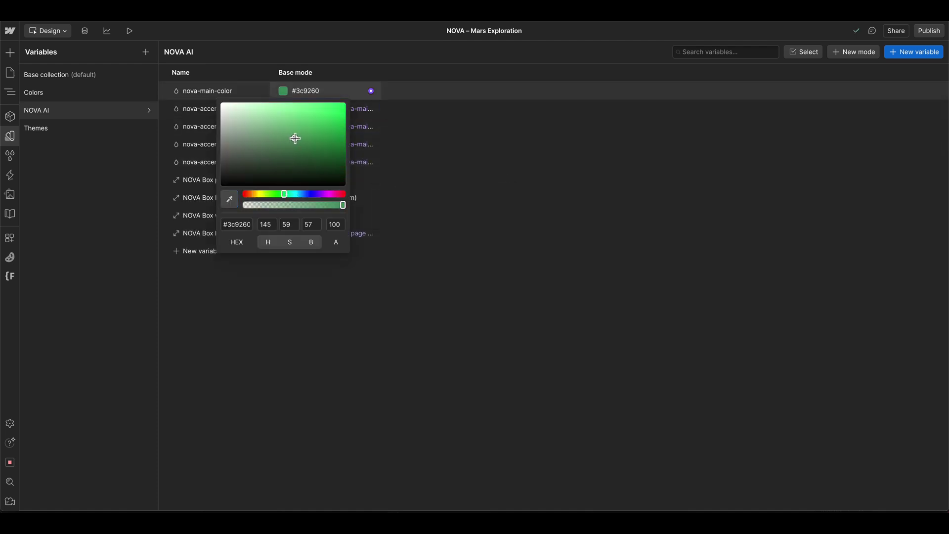
left_click(350, 94)
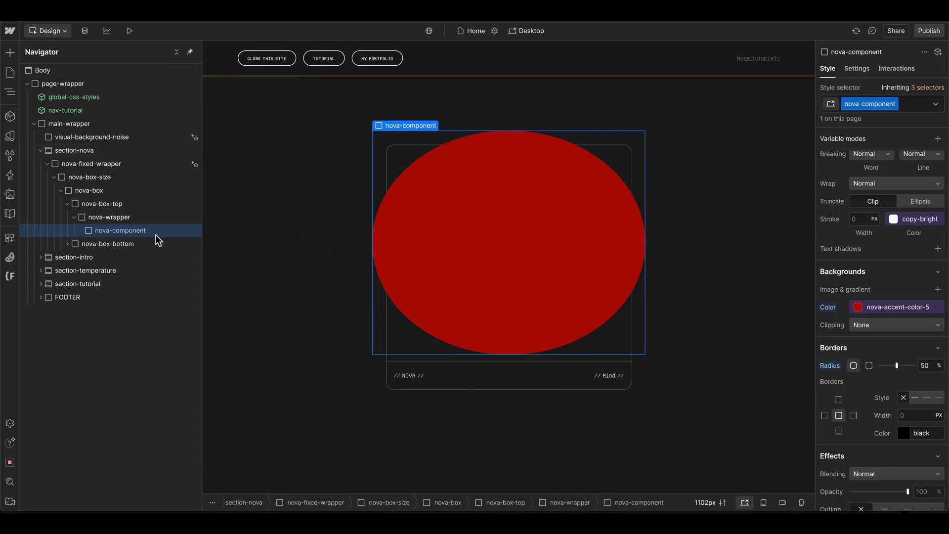
Step: Insert a Div Block inside nova-component and give it the class nova-main-shapes
key("ctrl+e")
type("div")
key("Return")
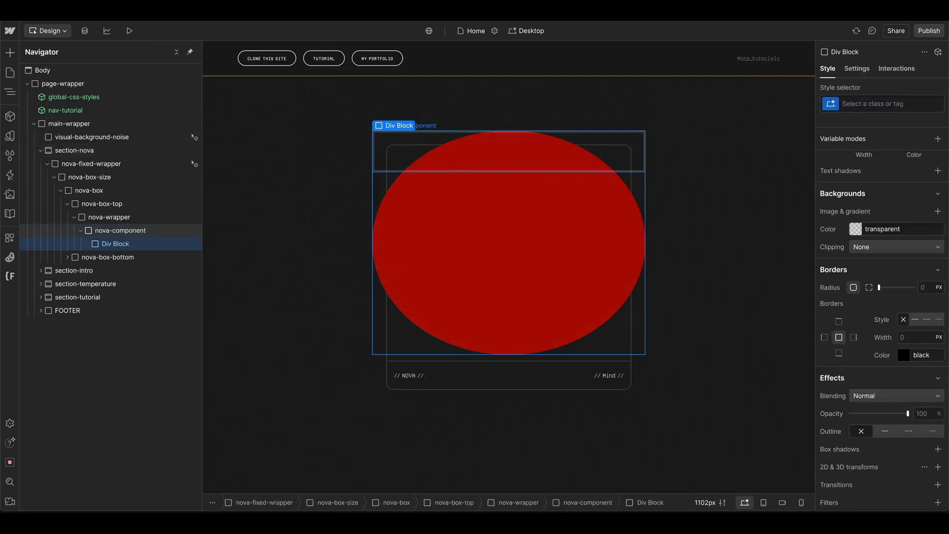
key("ctrl+Return")
type("nova-main-shapes")
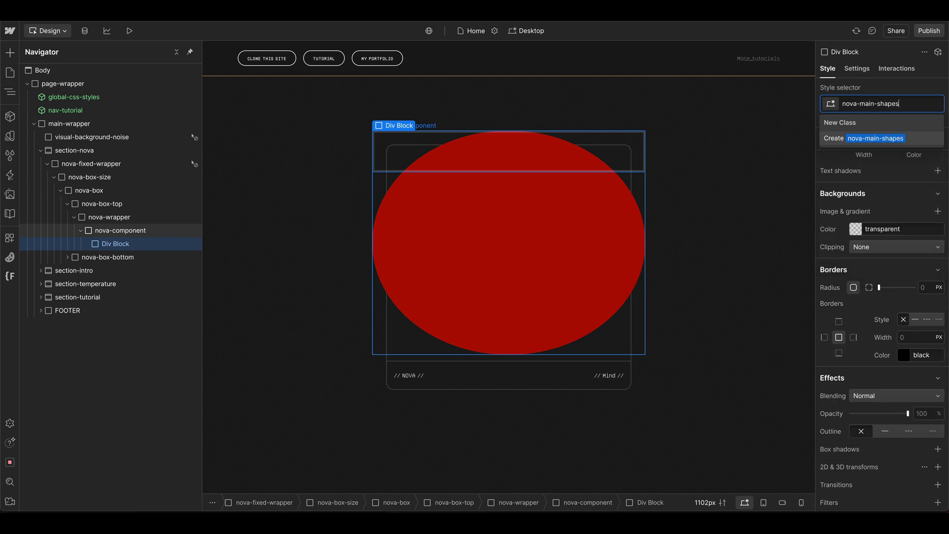
key("Return")
Step: Give nova-main-shapes 100% height, Flex display, Absolute position and 50% radius
left_click(923, 309)
type("100")
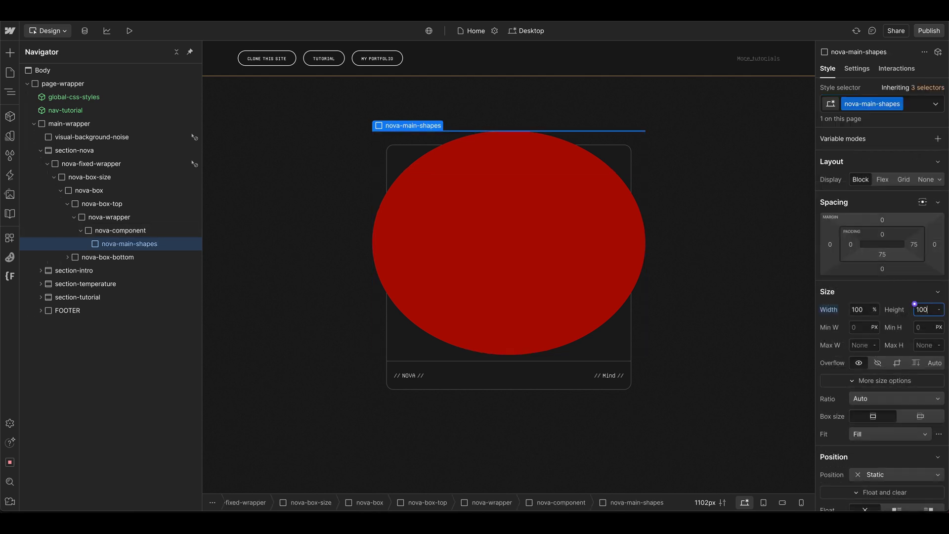
left_click(883, 180)
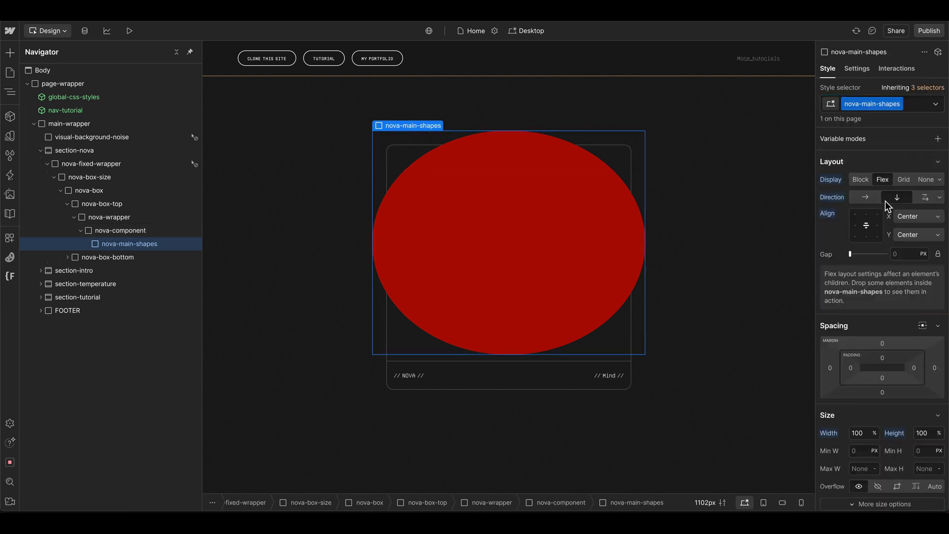
scroll(886, 343, "down", 5)
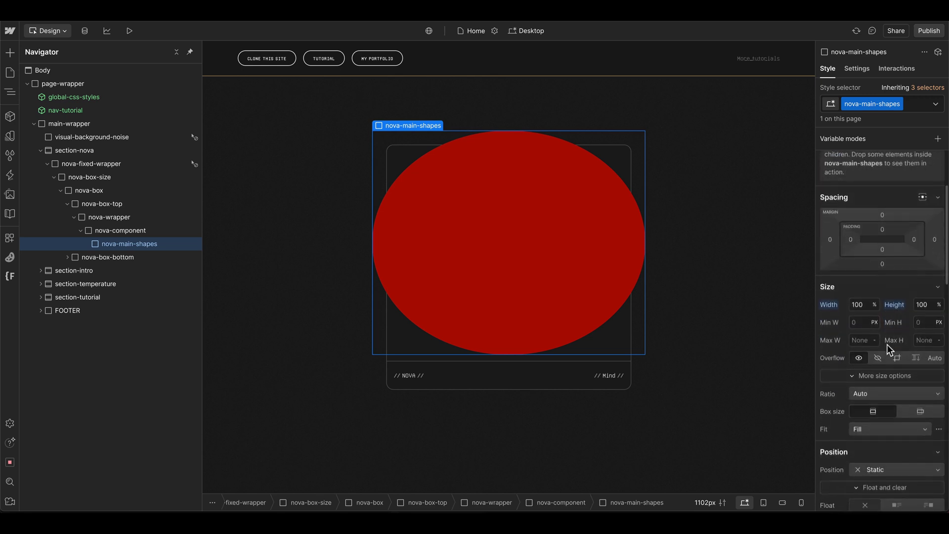
left_click(889, 371)
left_click(887, 402)
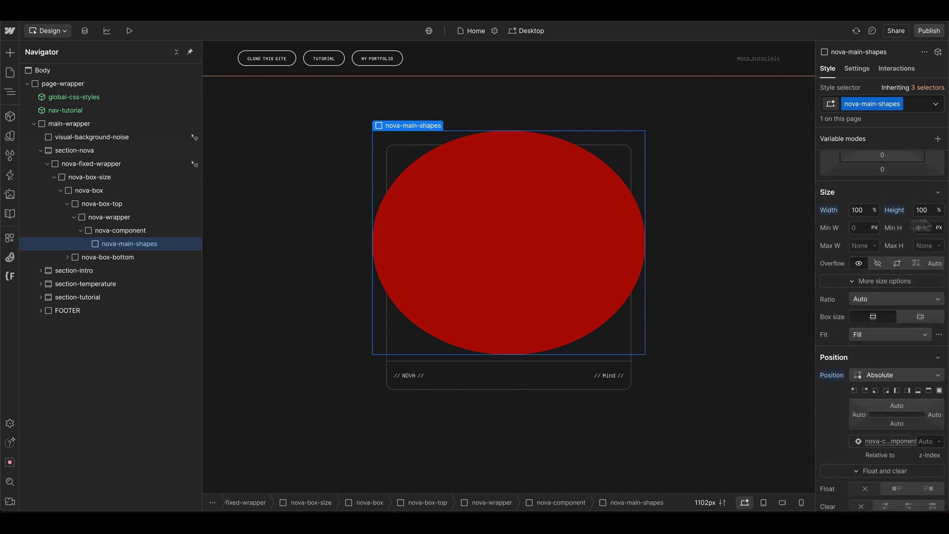
scroll(879, 318, "down", 15)
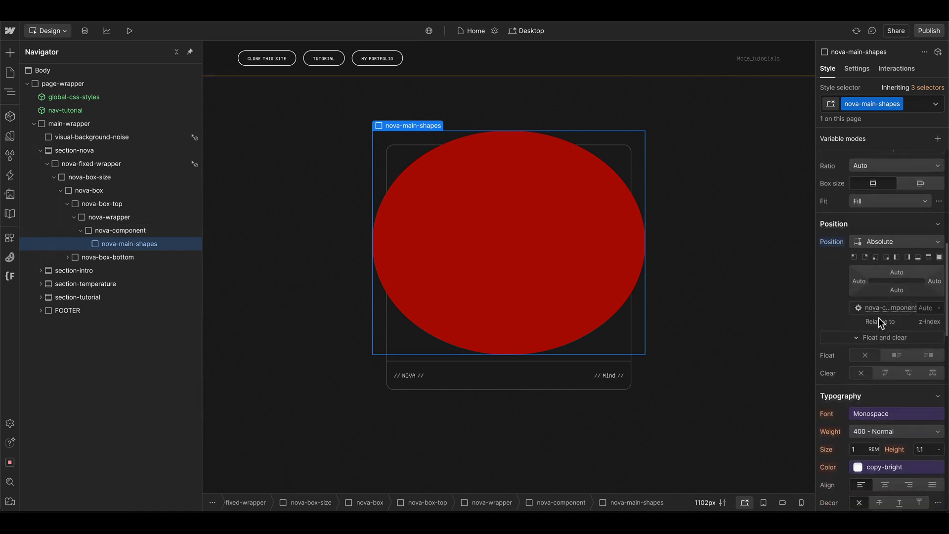
left_click(927, 337)
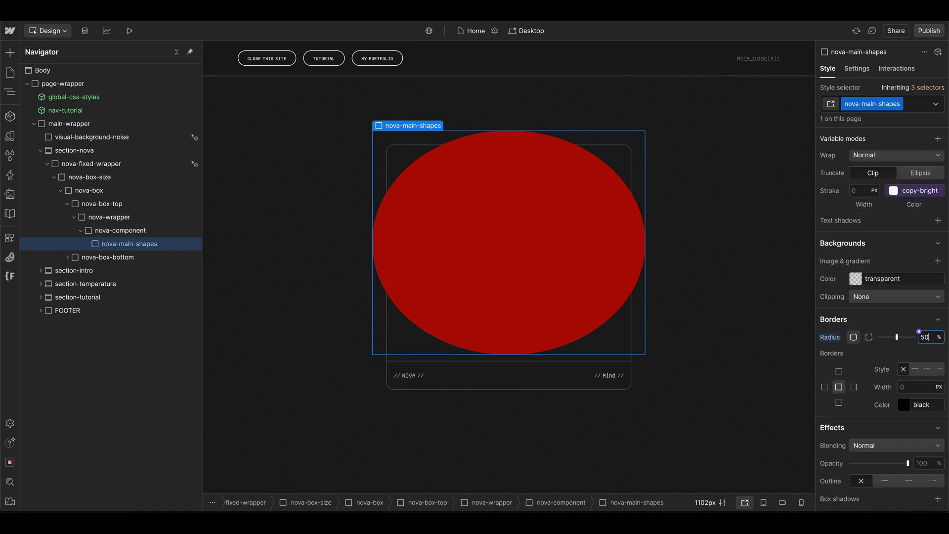
scroll(902, 310, "up", 10)
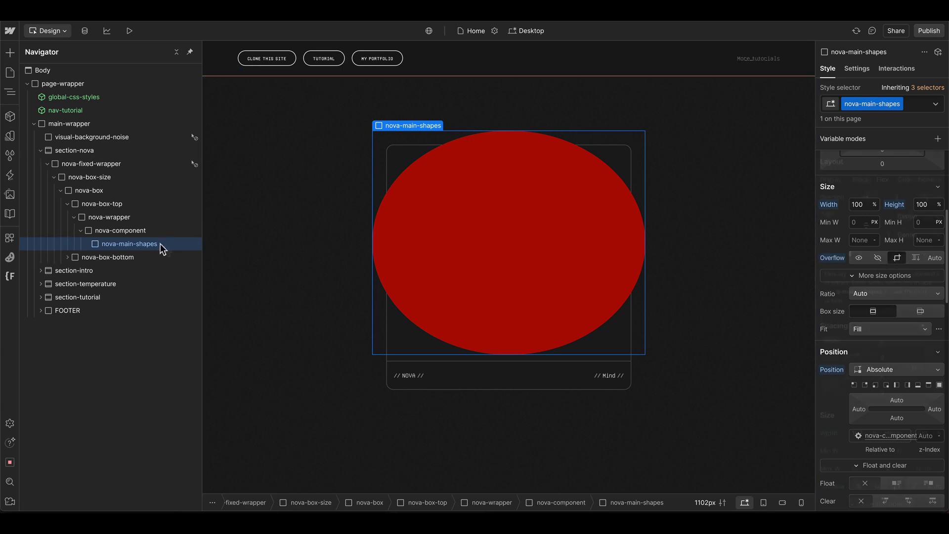
Step: Paste nova-shape-1 into nova-main-shapes and review its 50% size, #fffce4 background and 40% radius
key("ctrl+v")
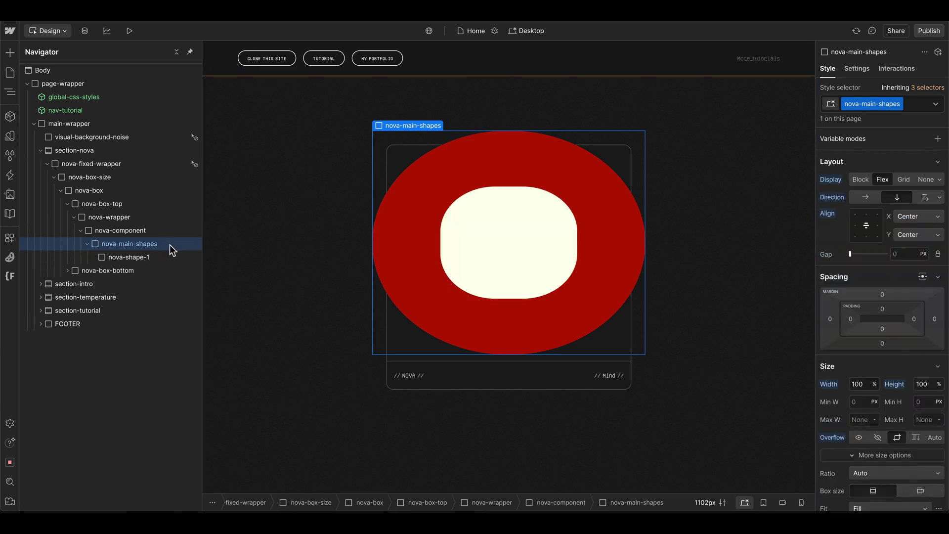
left_click(164, 256)
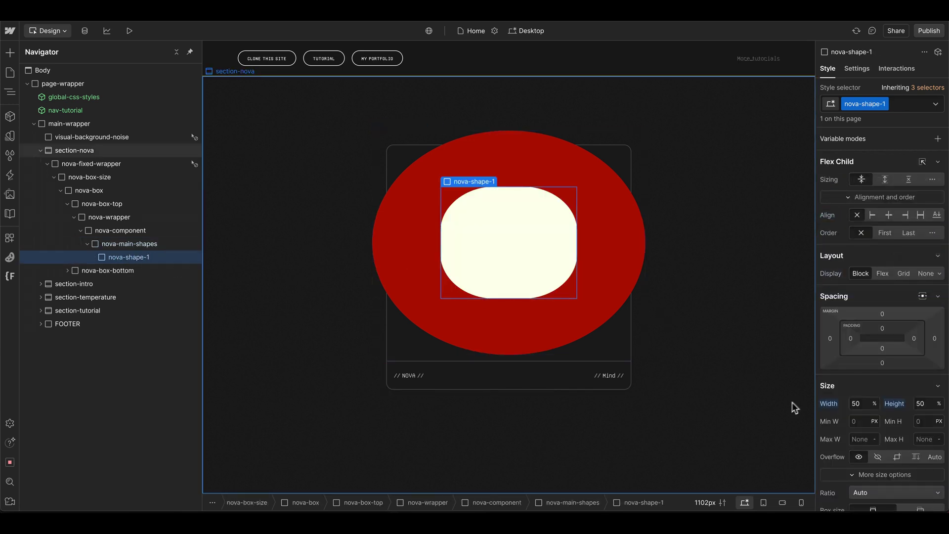
scroll(884, 391, "down", 2)
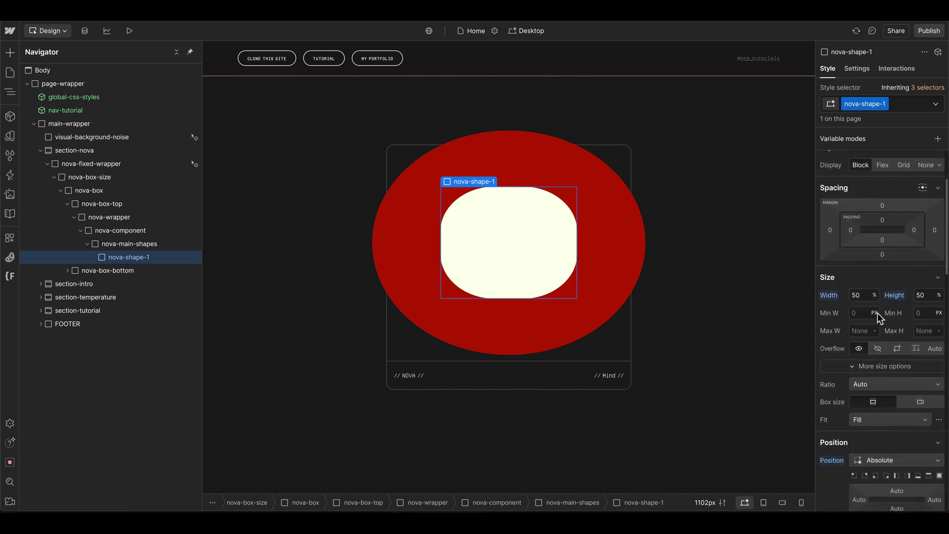
scroll(885, 314, "down", 3)
scroll(886, 314, "down", 2)
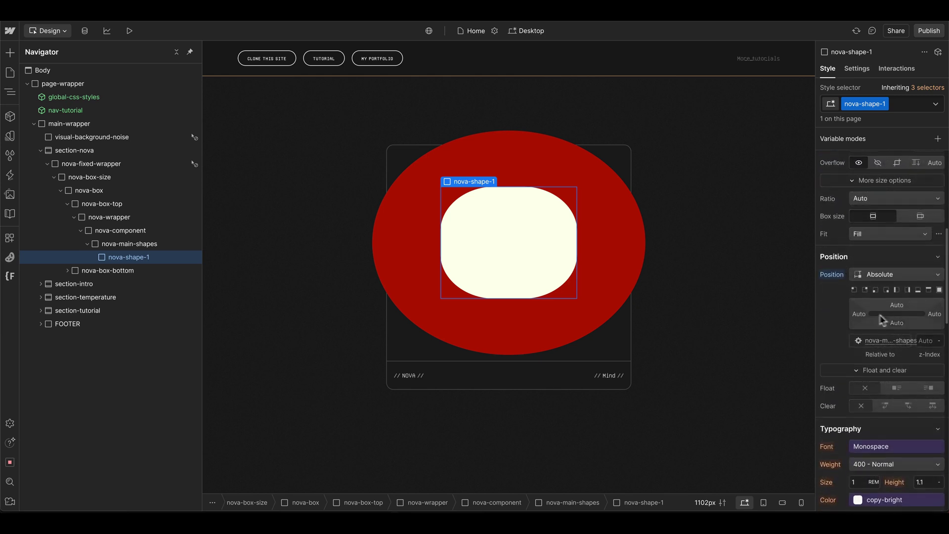
scroll(917, 331, "down", 2)
scroll(917, 330, "down", 6)
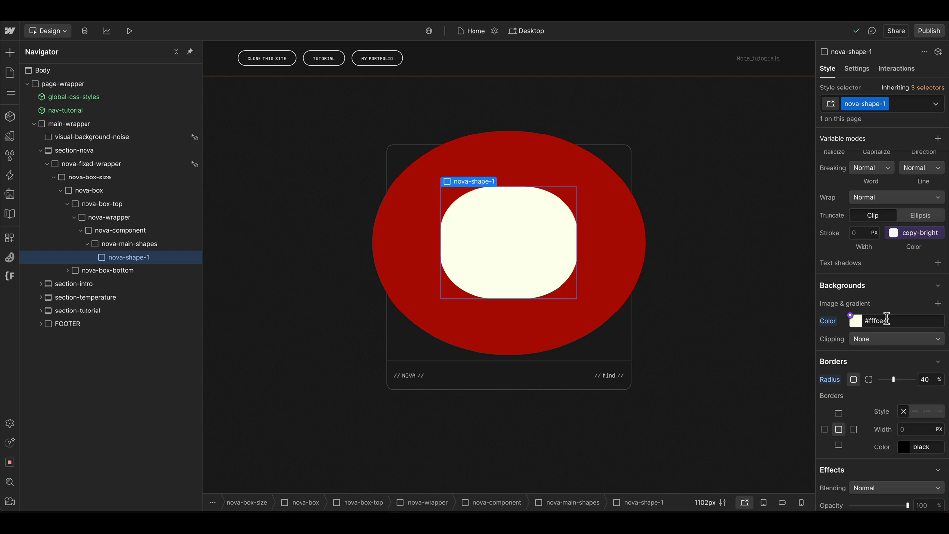
scroll(886, 319, "down", 1)
scroll(915, 325, "down", 1)
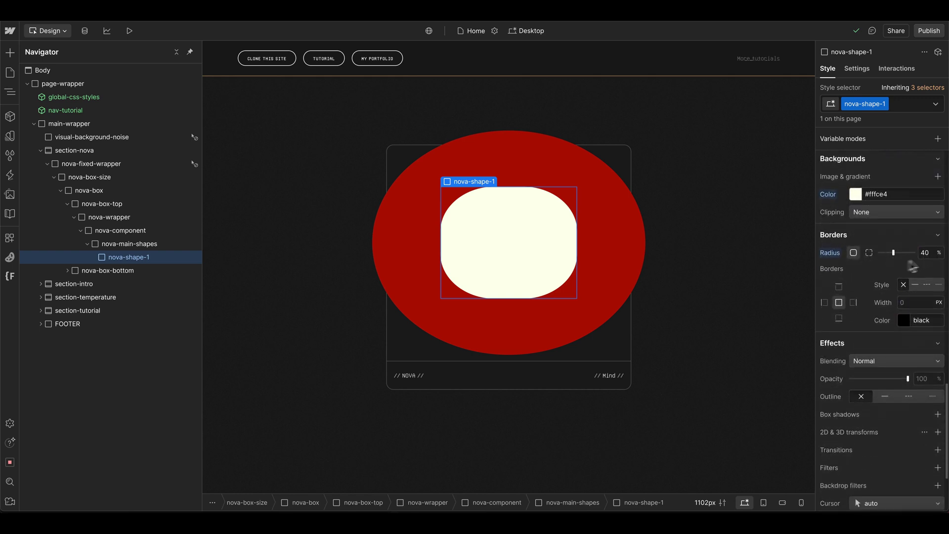
scroll(890, 349, "down", 2)
scroll(891, 349, "up", 5)
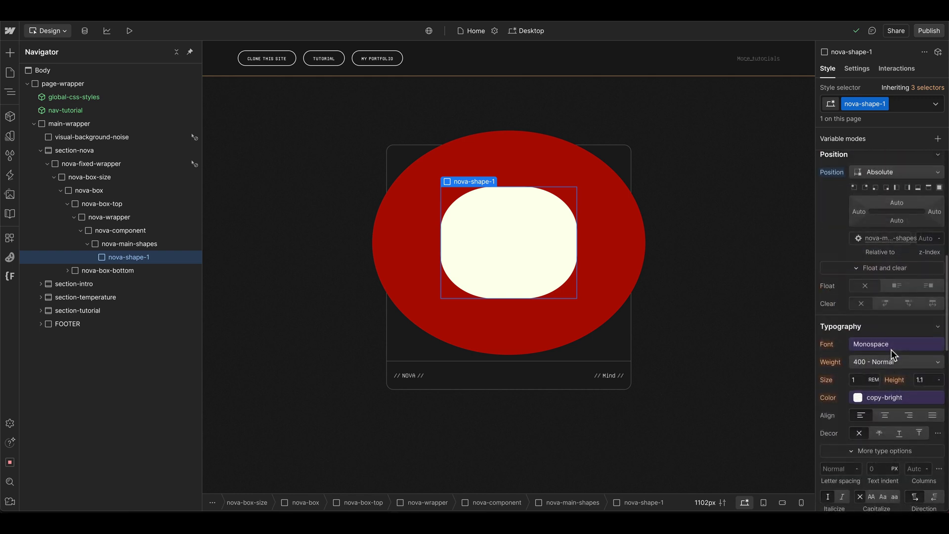
Step: Select the nova-main-shapes container and bring up its style settings
left_click(165, 245)
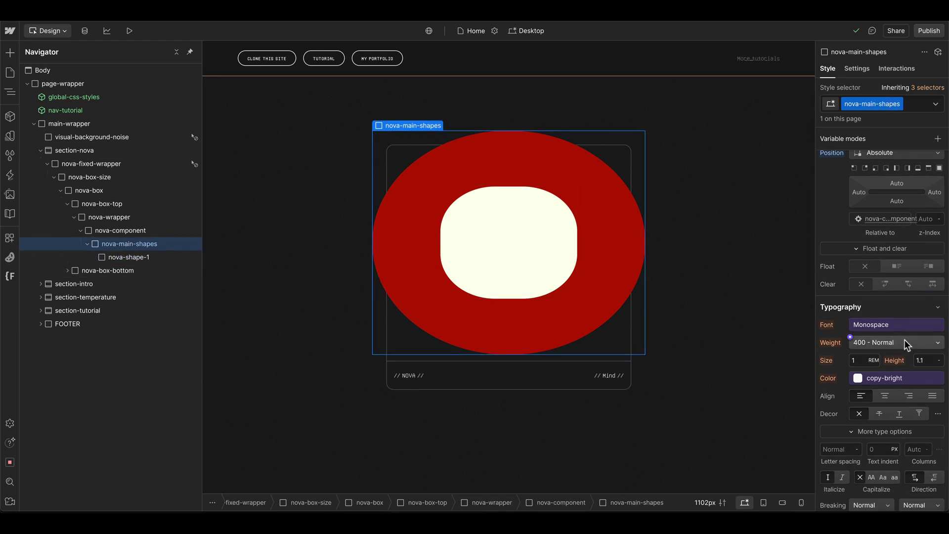
scroll(896, 339, "down", 2)
scroll(892, 340, "down", 7)
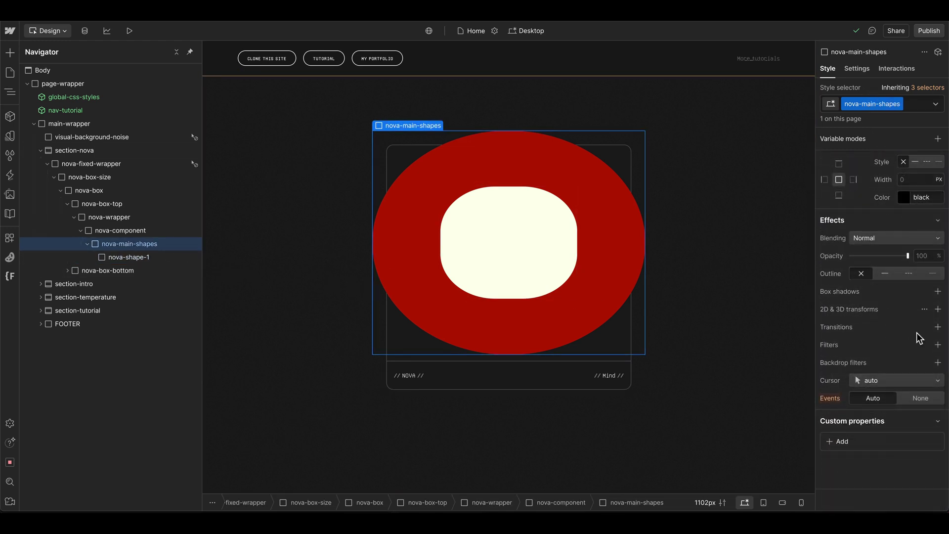
Step: Add a Blur filter with a 2.2em radius to nova-main-shapes
left_click(937, 344)
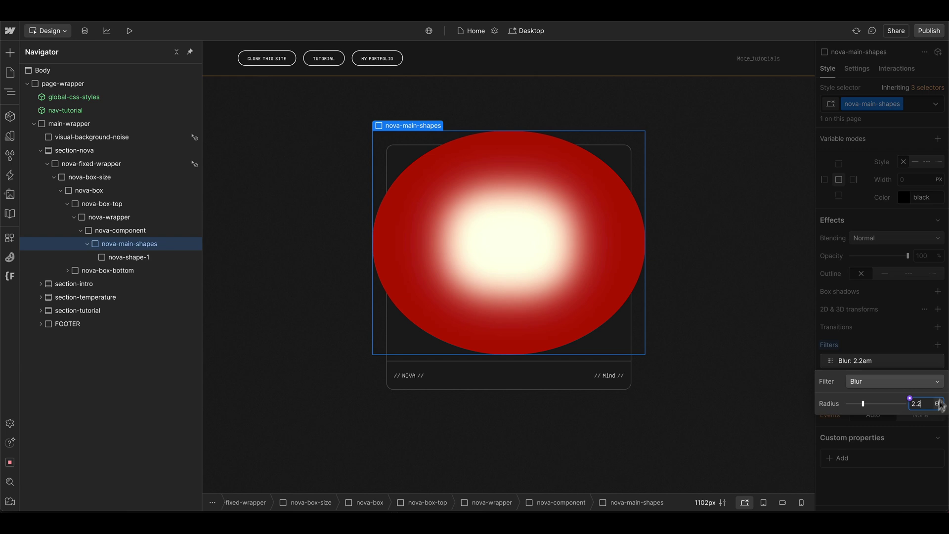
left_click(898, 356)
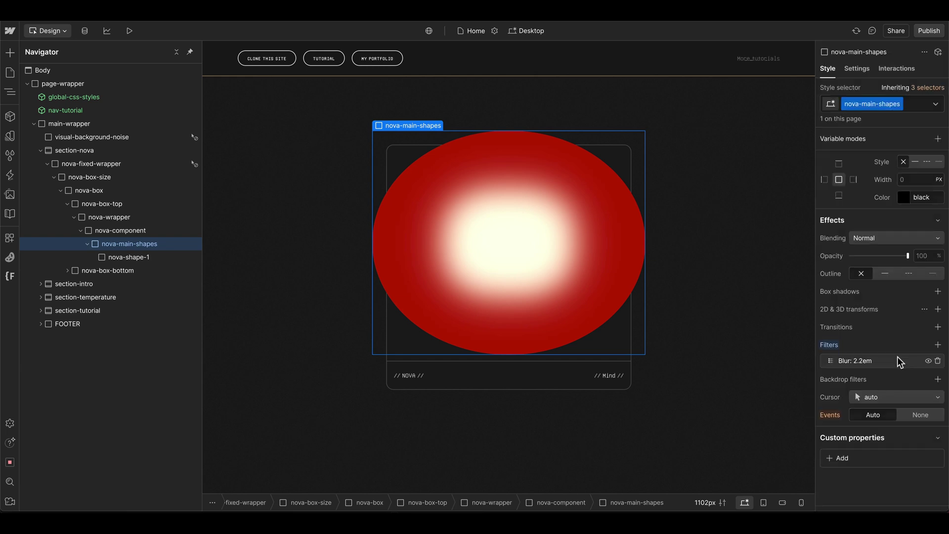
left_click(114, 232)
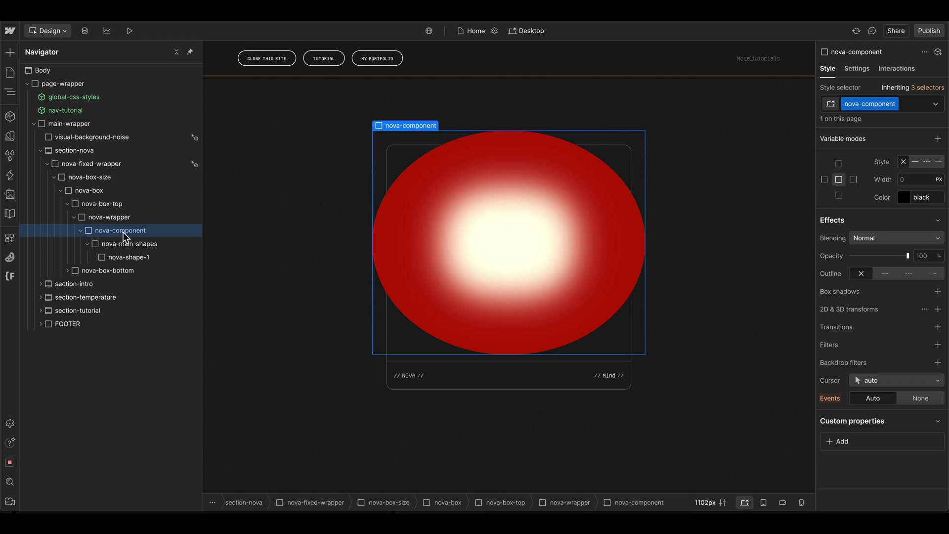
scroll(867, 296, "up", 10)
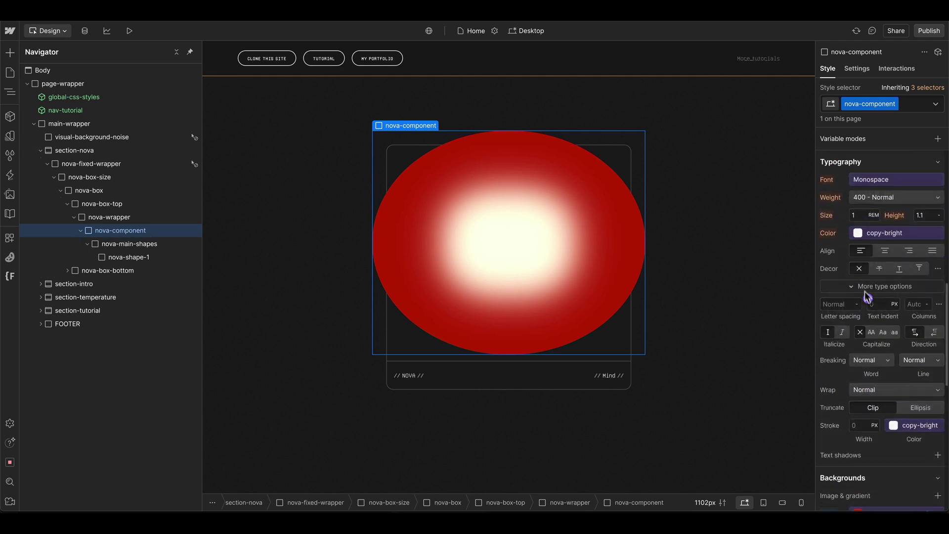
left_click(857, 215)
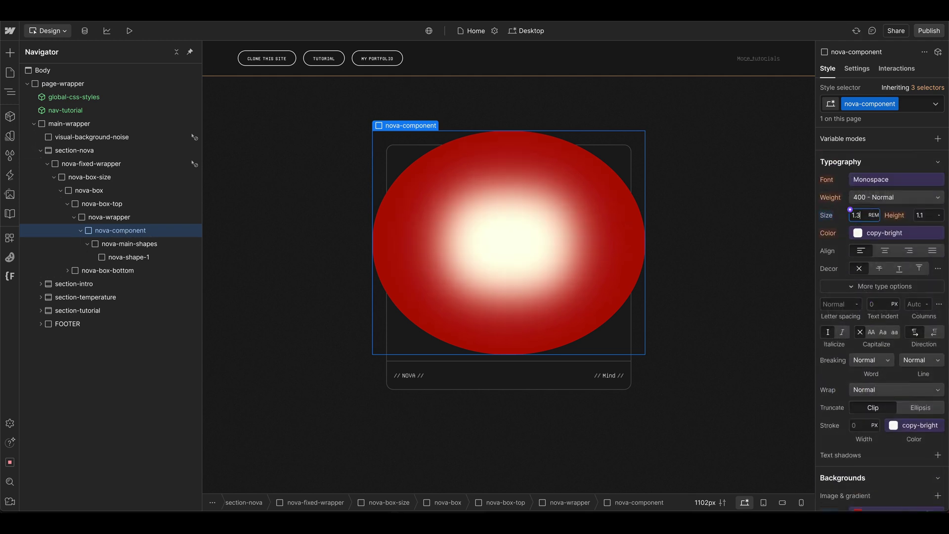
key("BackSpace")
type("6")
key("BackSpace")
type("1")
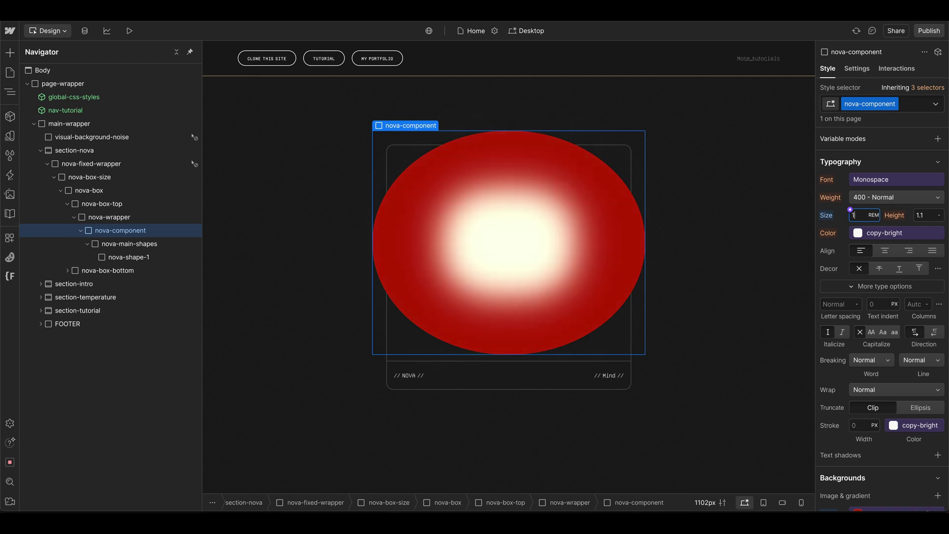
key("BackSpace")
type("0.7")
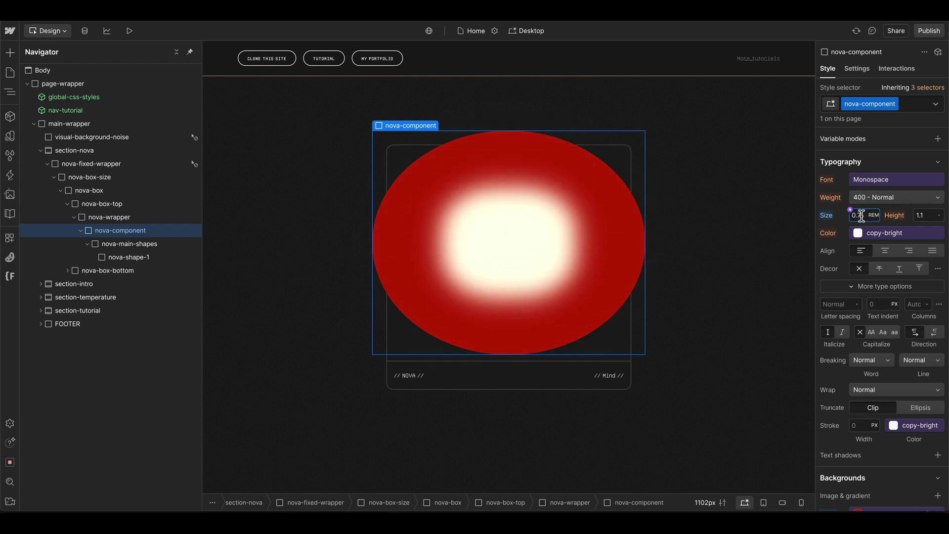
key("BackSpace")
key("BackSpace")
key("BackSpace")
type("1.2")
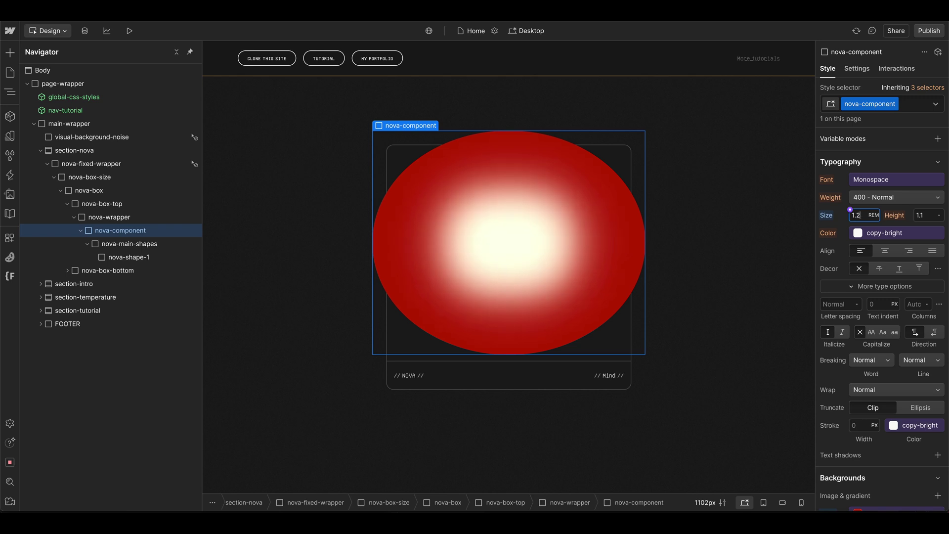
key("BackSpace")
type("1")
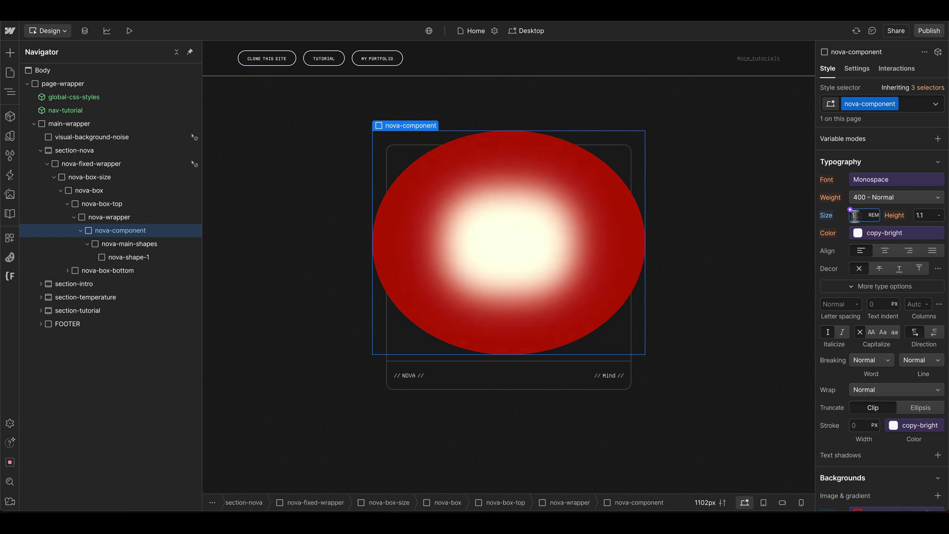
key("Return")
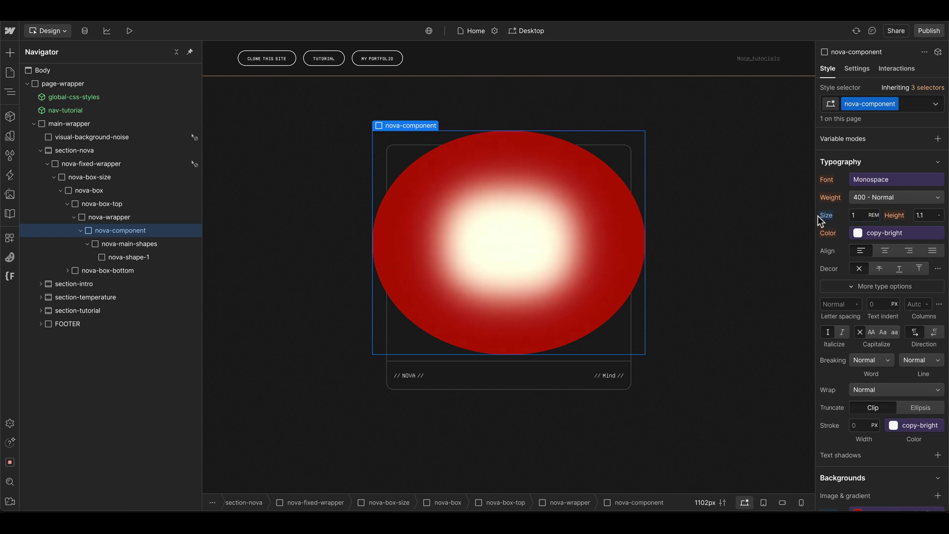
left_click(130, 244)
Step: Paste nova-shape-2, order it above nova-shape-1, and raise its top offset
key("ctrl+v")
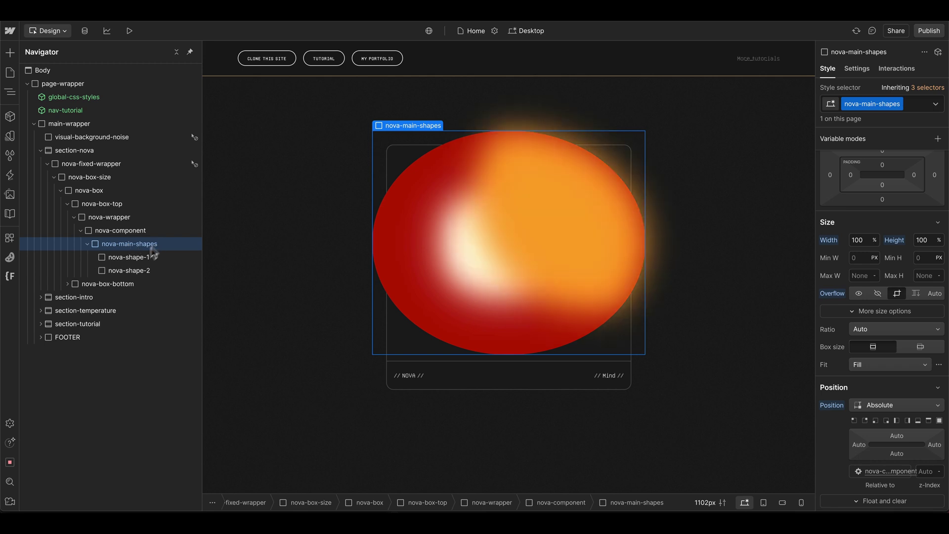
left_click(133, 271)
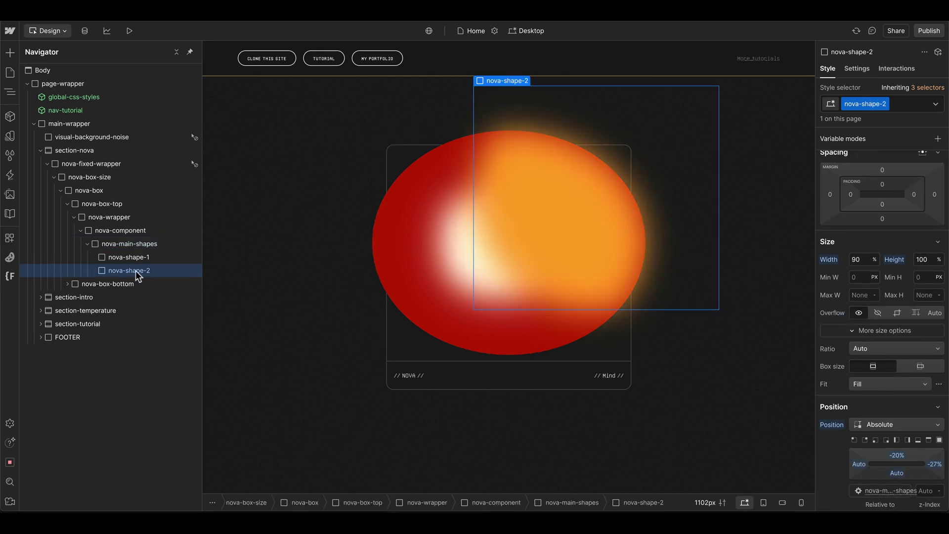
mouse_move(125, 274)
left_mouse_down()
mouse_move(123, 250)
mouse_move(126, 257)
left_mouse_up()
scroll(858, 435, "down", 1)
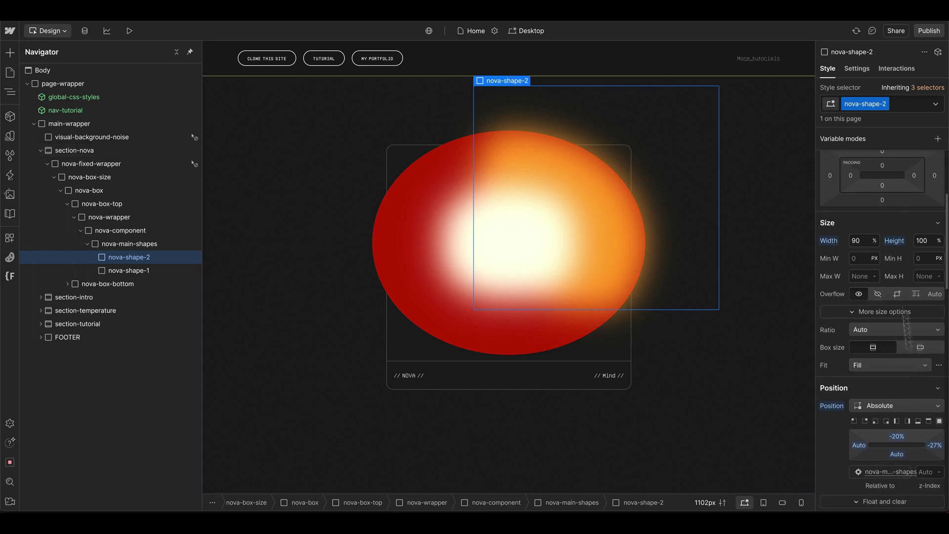
scroll(926, 306, "down", 5)
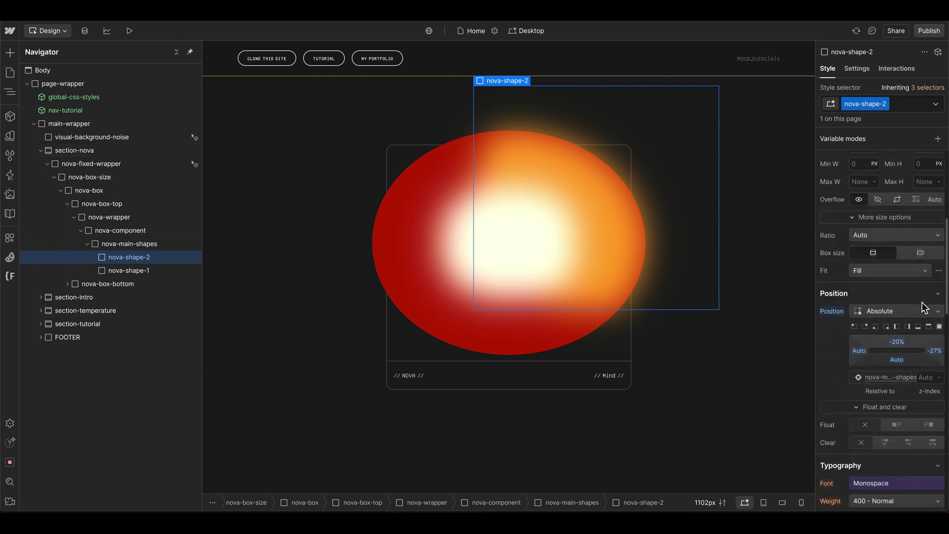
left_click_drag(900, 342, 900, 338)
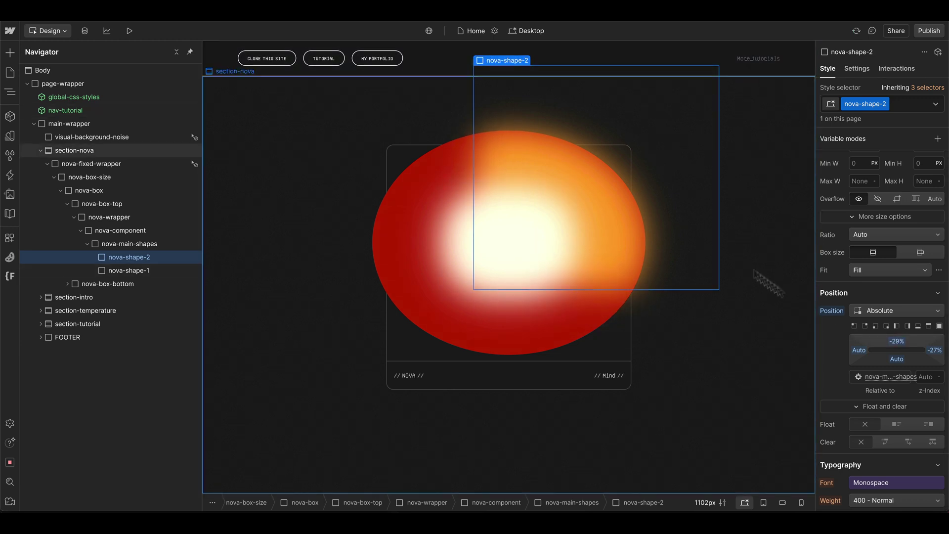
Step: Keep nova-shape-2's nova-accent-color-3 background and apply the round radius variable
scroll(885, 296, "down", 3)
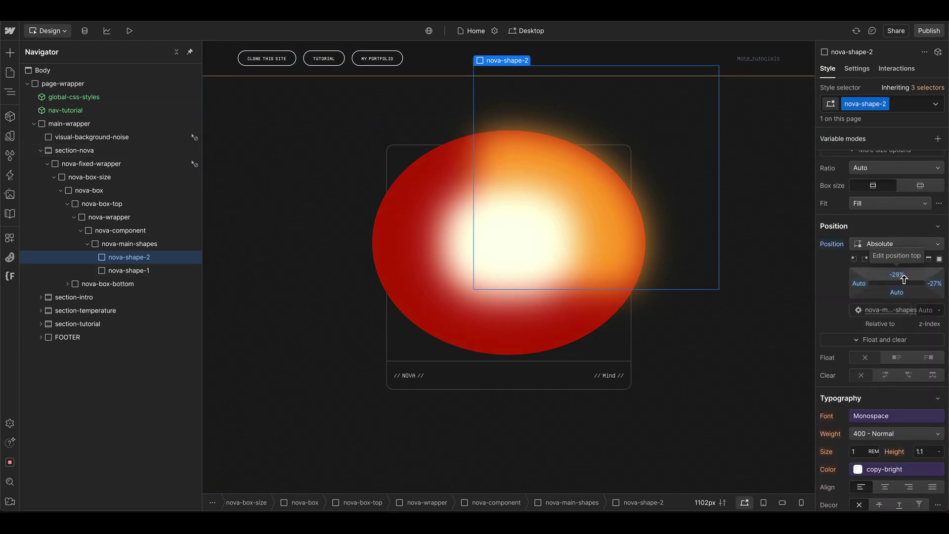
scroll(900, 292, "down", 15)
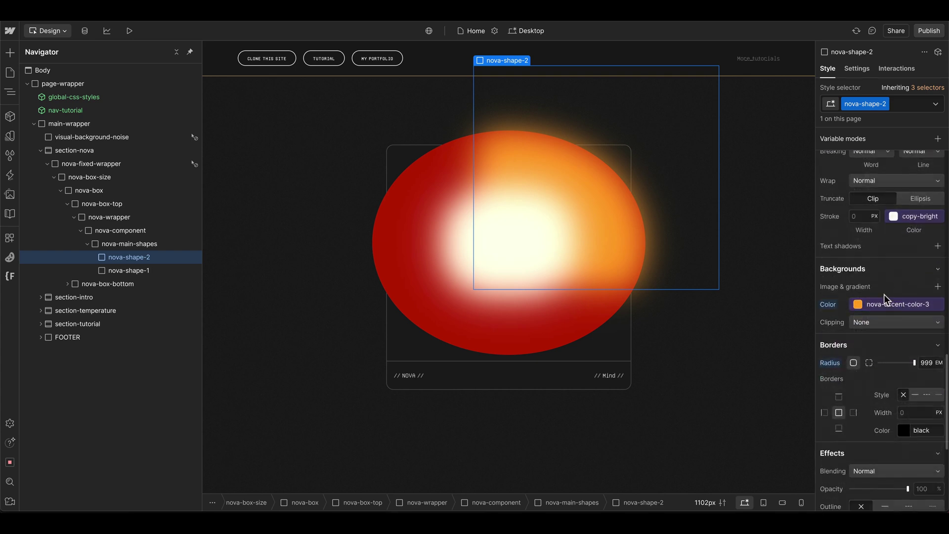
left_click(881, 304)
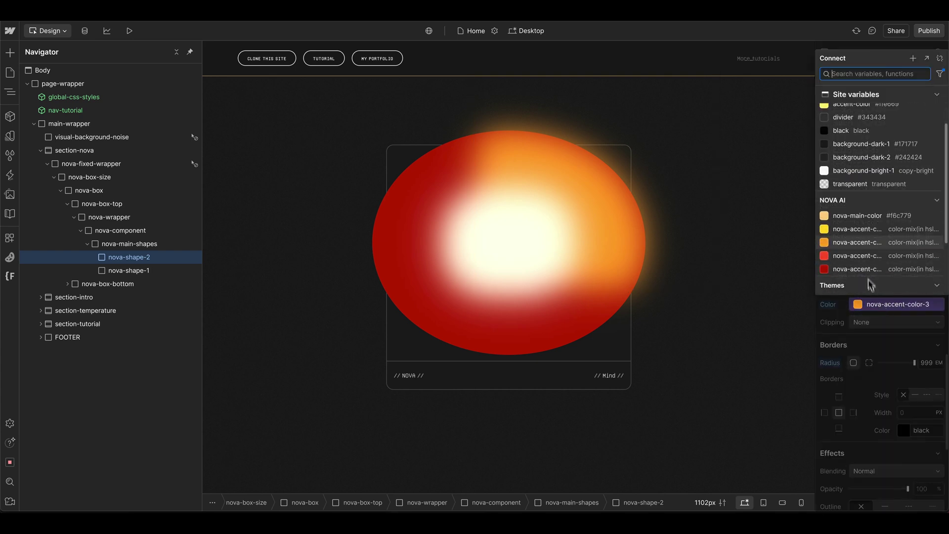
left_click(866, 247)
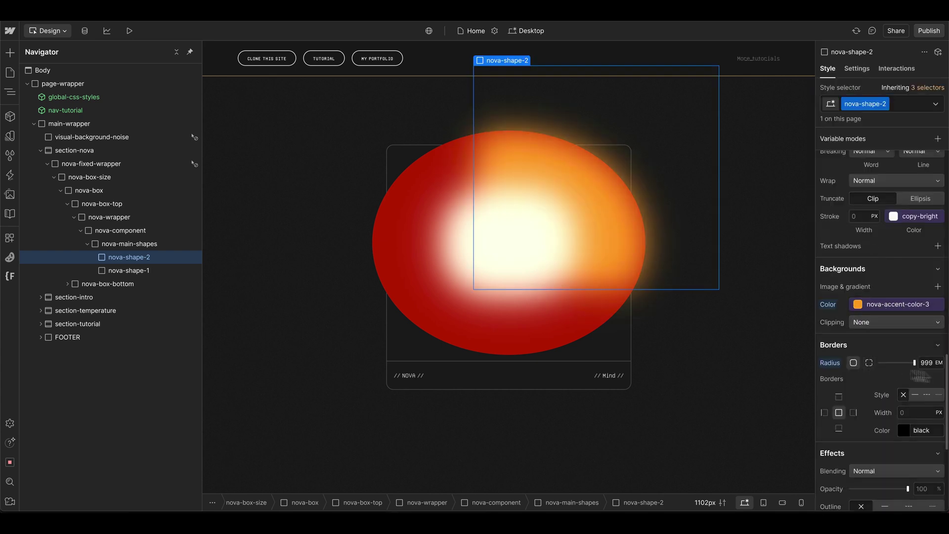
left_click(919, 357)
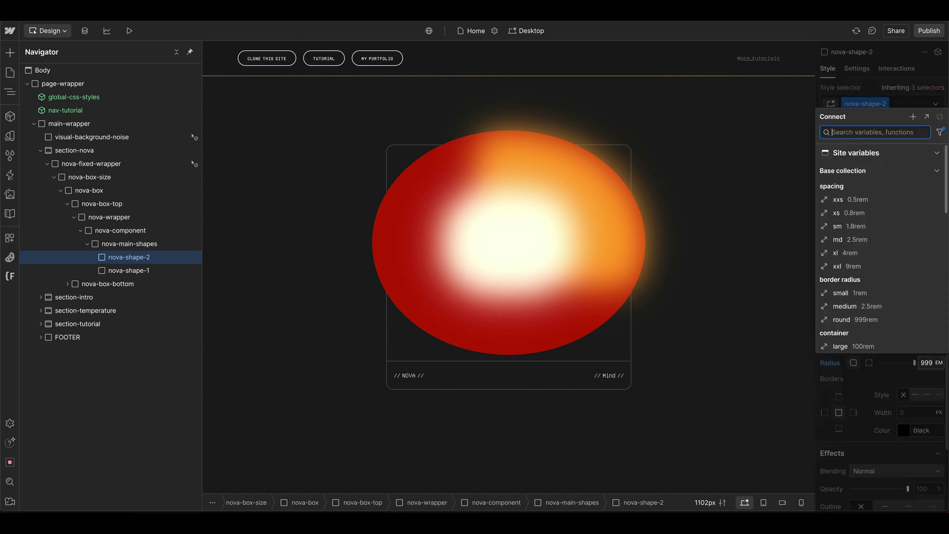
type("ra")
left_click(865, 344)
scroll(856, 385, "down", 3)
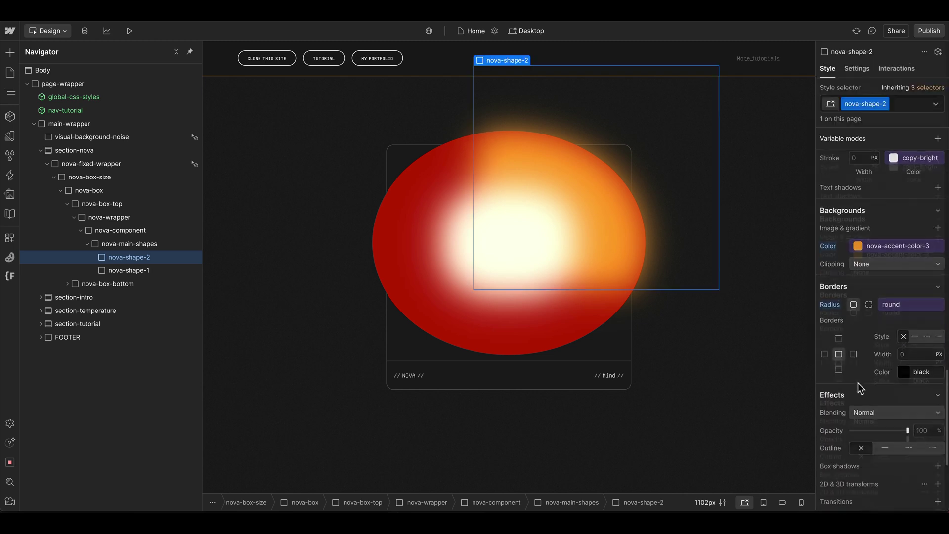
left_click(178, 244)
Step: Paste nova-shape-3, lift it 1% from the bottom, and keep its nova-accent-color-5 background
key("ctrl+v")
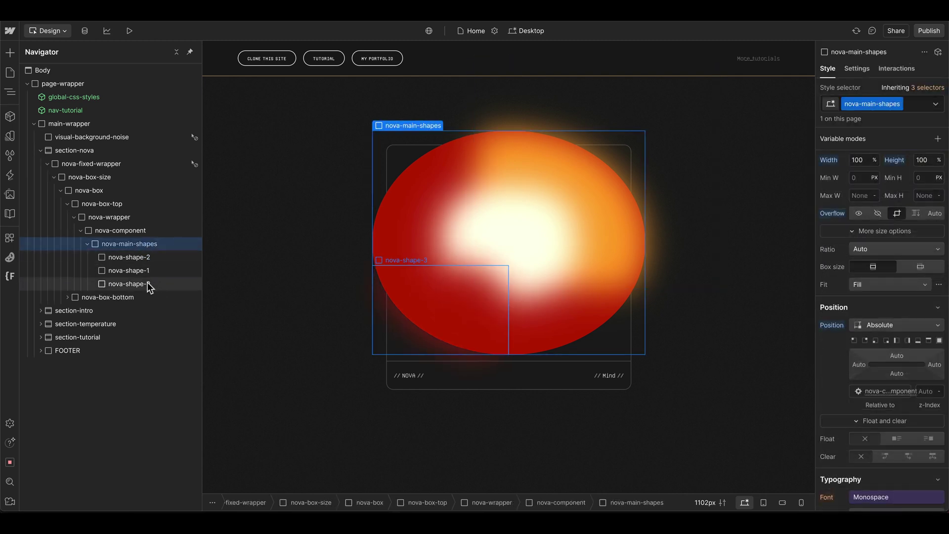
left_click(138, 257)
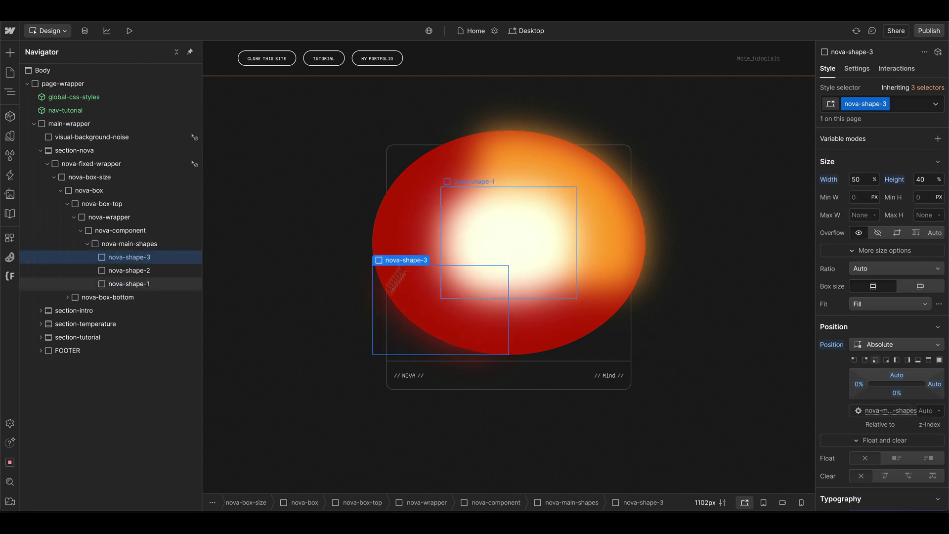
scroll(890, 237, "up", 1)
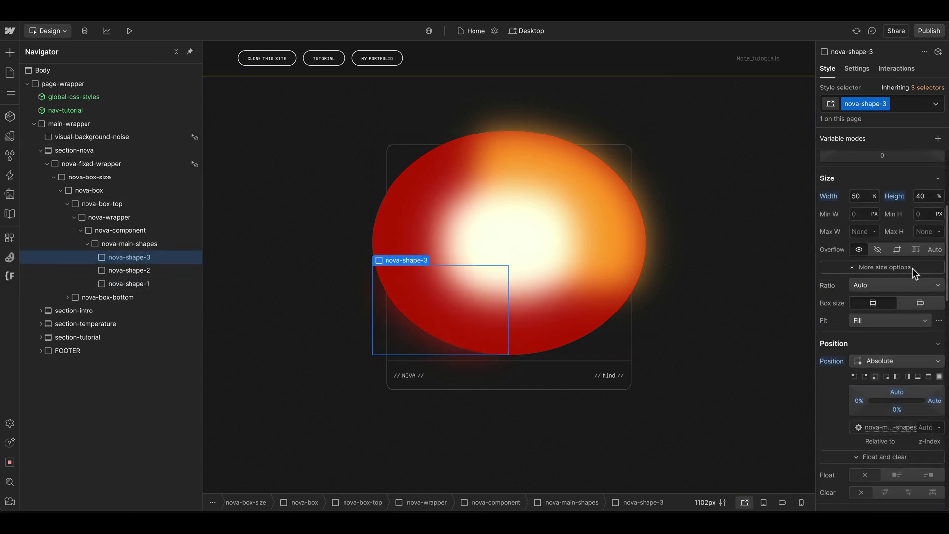
scroll(912, 268, "down", 6)
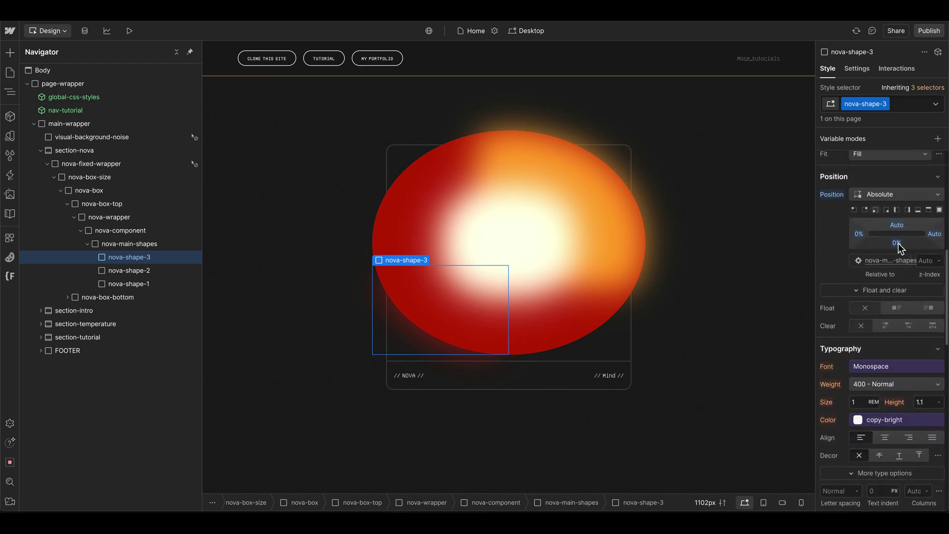
left_click_drag(898, 243, 897, 250)
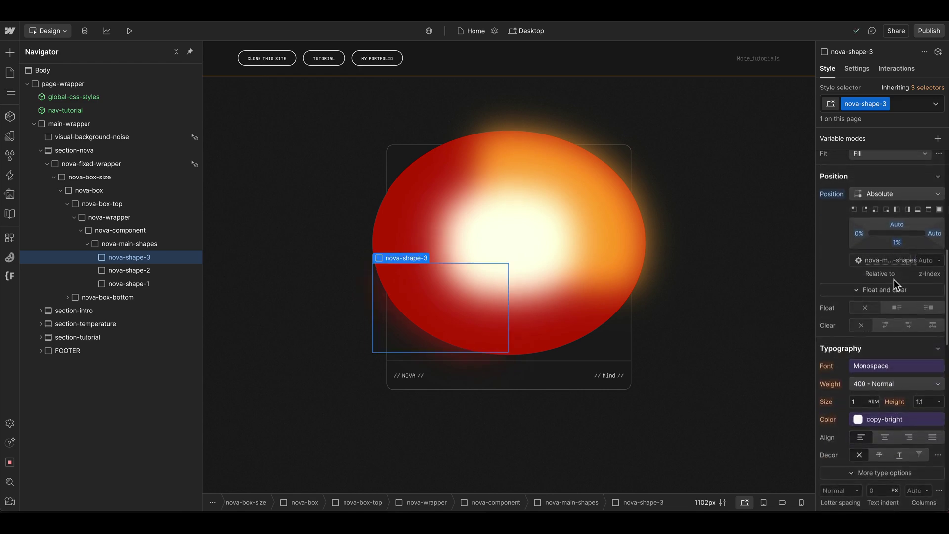
scroll(894, 279, "down", 7)
left_click(880, 253)
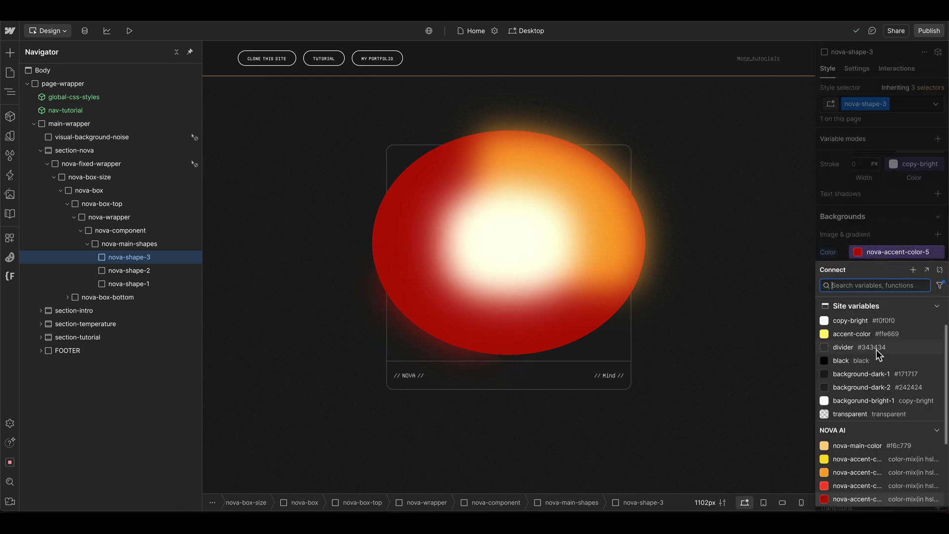
scroll(879, 354, "down", 4)
left_click(882, 254)
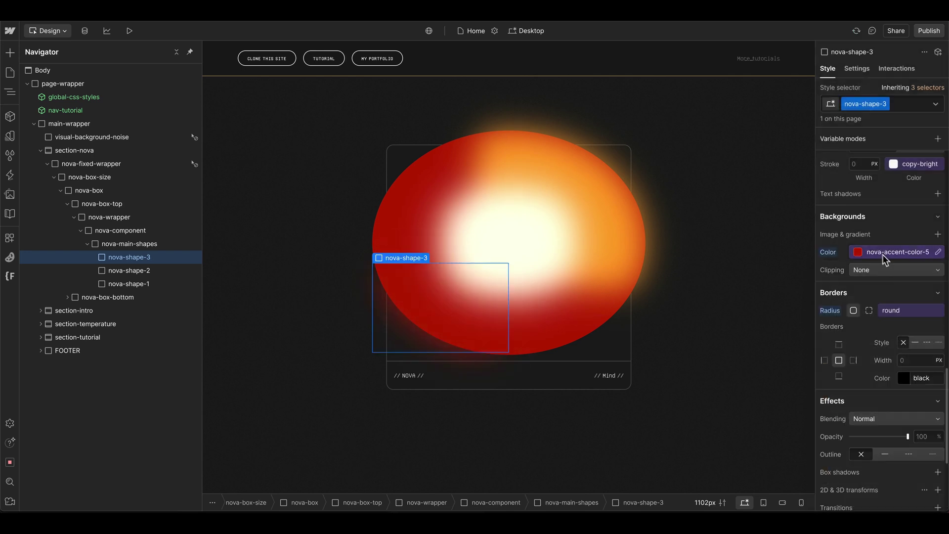
scroll(877, 282, "down", 1)
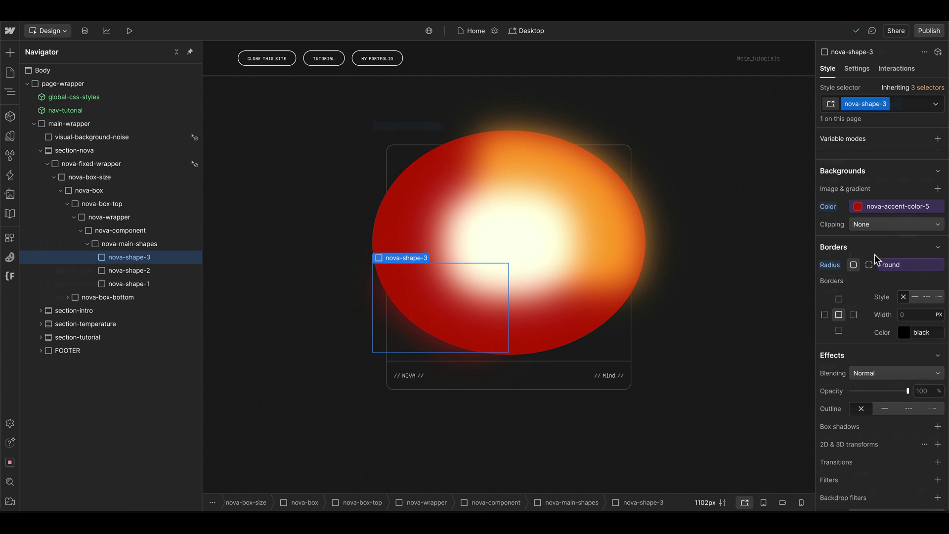
Step: Paste nova-blending-shapes into nova-component and compare its 0.8em blur with nova-main-shapes' 2.2em
left_click(123, 231)
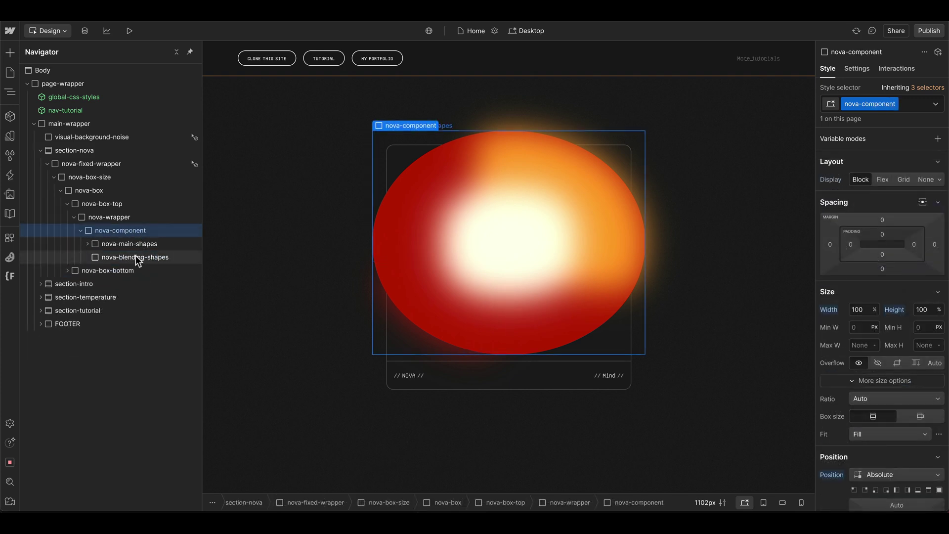
left_click(107, 258)
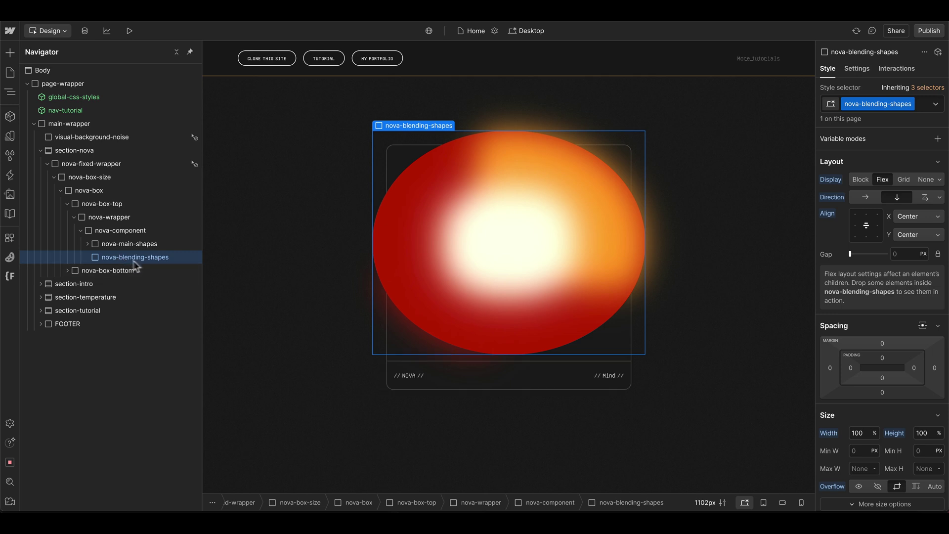
scroll(843, 362, "down", 10)
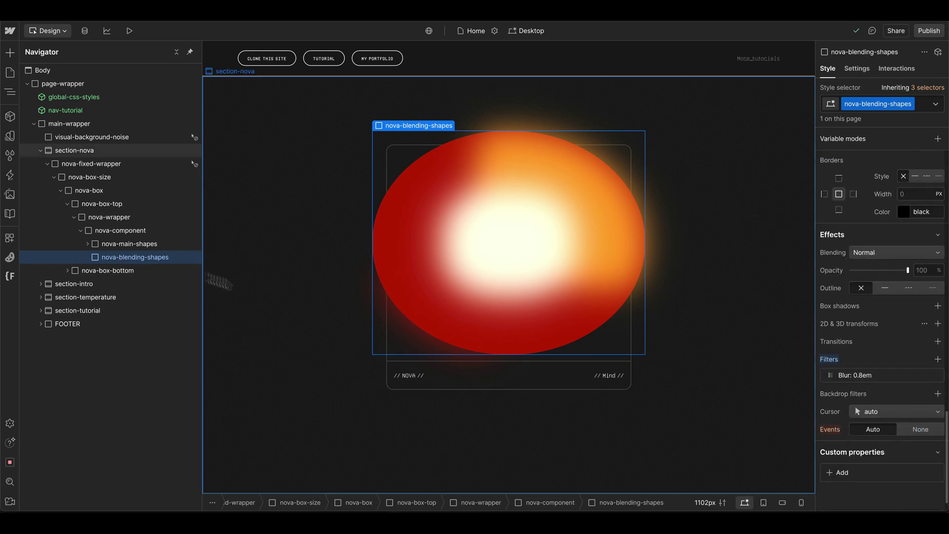
left_click(163, 244)
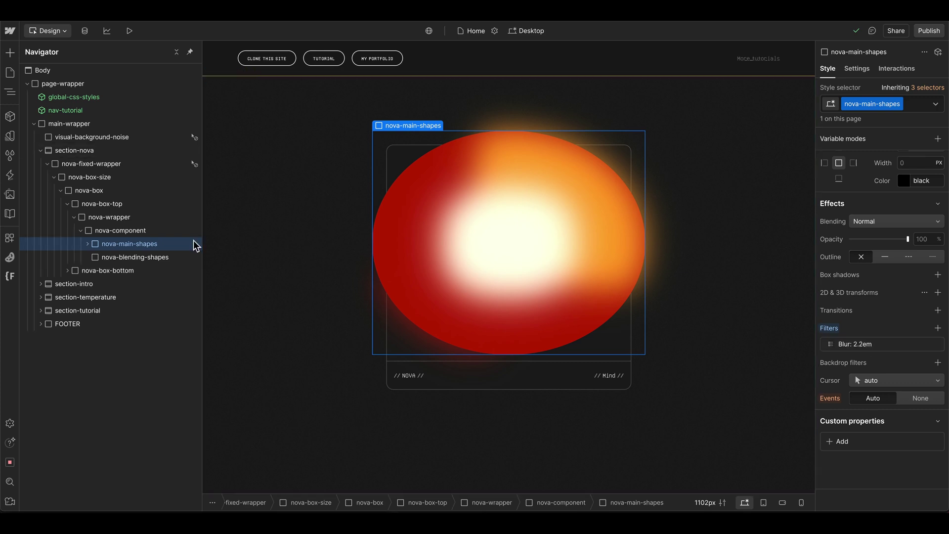
left_click(178, 257)
scroll(939, 334, "up", 4)
scroll(879, 383, "down", 1)
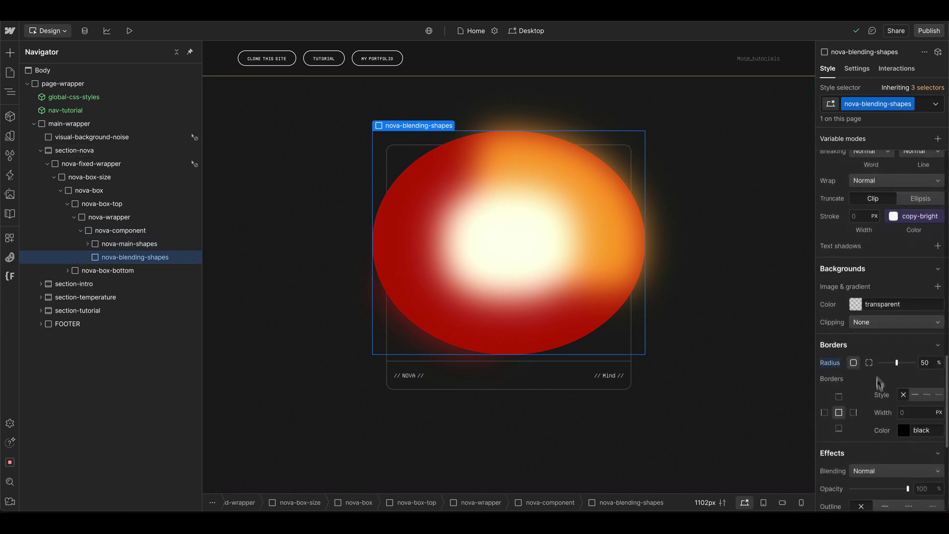
scroll(875, 361, "up", 12)
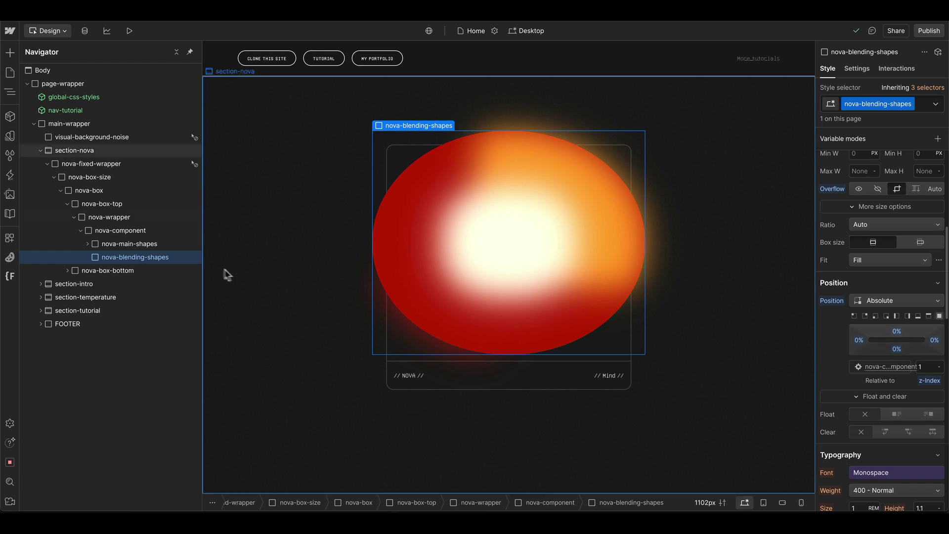
left_click(165, 263)
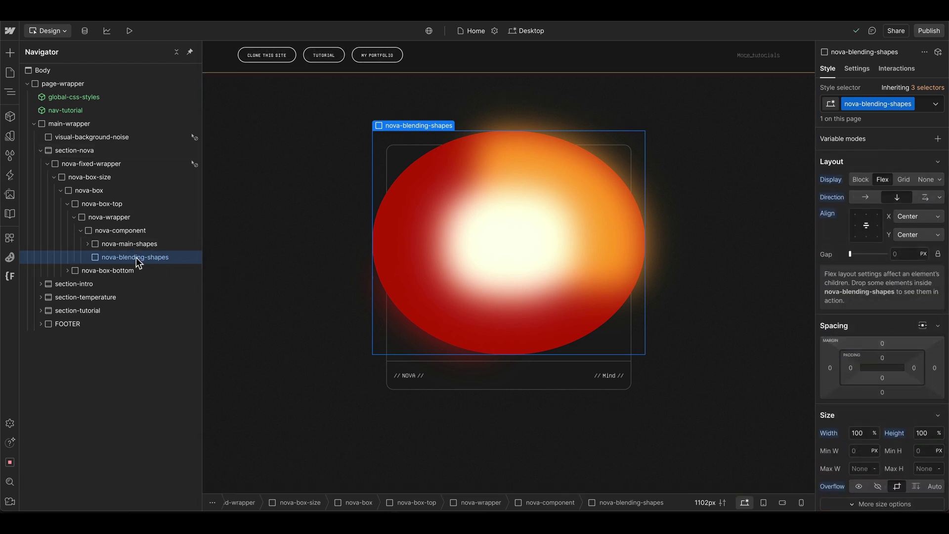
Step: Paste main-accent-shape into nova-blending-shapes
key("ctrl+v")
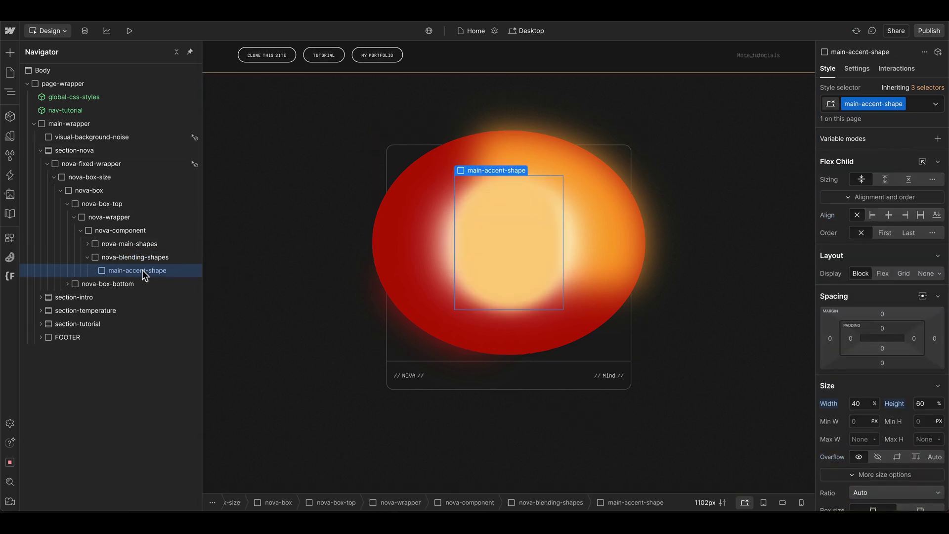
scroll(848, 293, "down", 10)
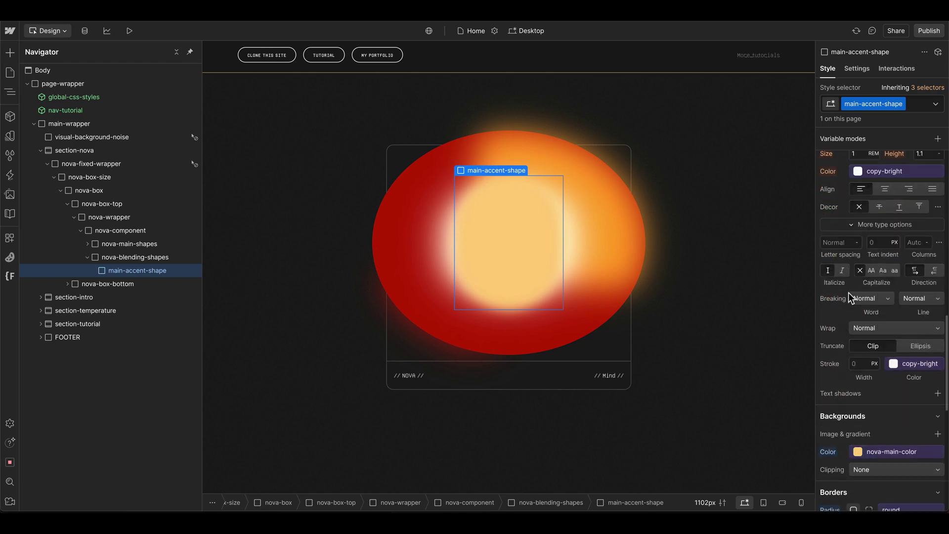
scroll(846, 289, "down", 1)
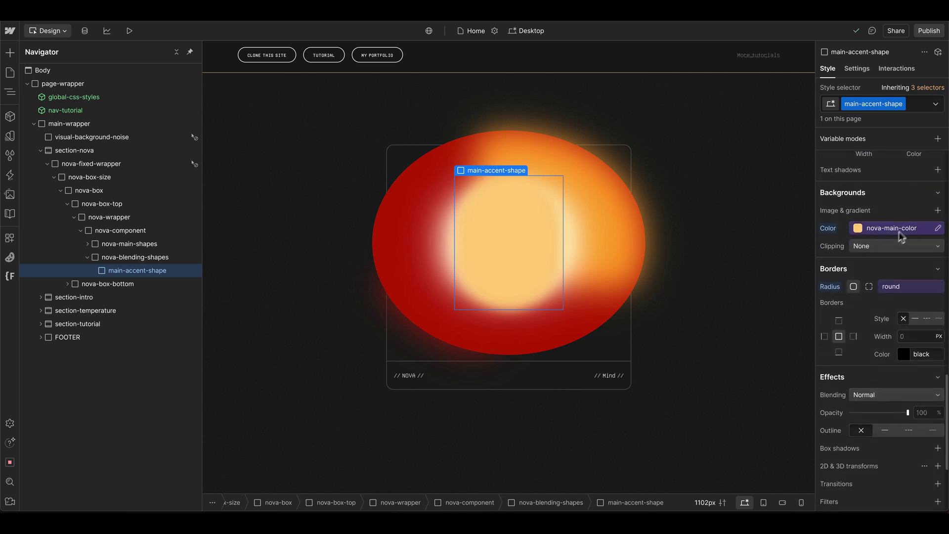
scroll(880, 388, "down", 5)
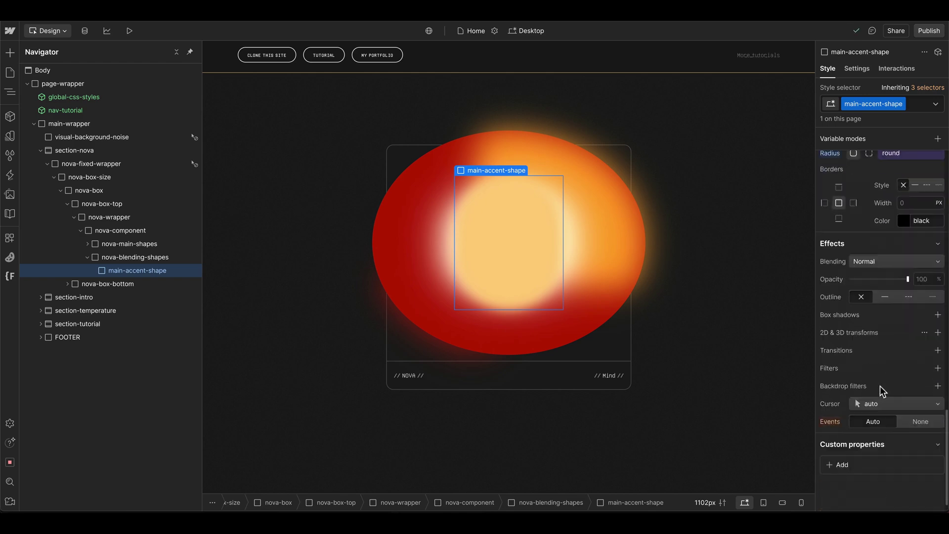
Step: Add nova-shape-4 to the container at 50% width, 70% height, absolutely positioned
left_click(139, 300)
key("ctrl+v")
left_click(135, 324)
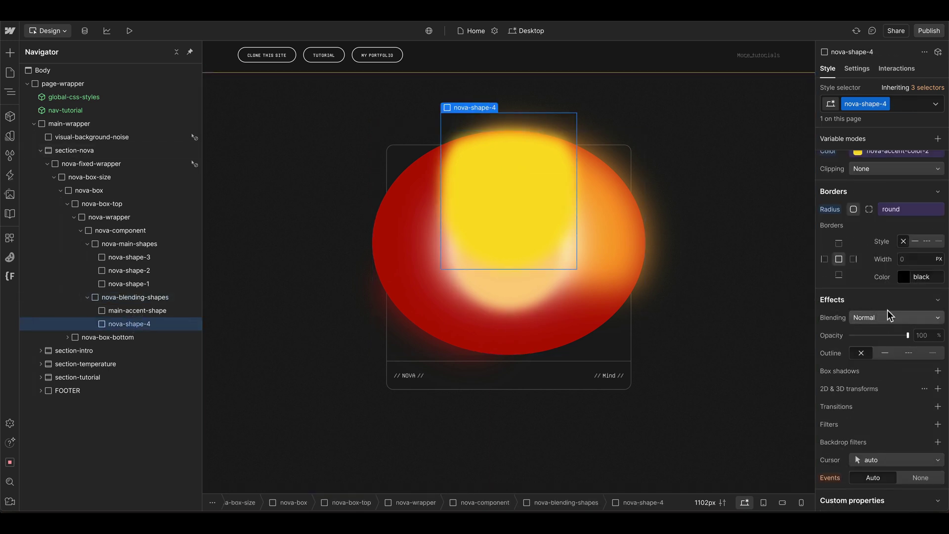
scroll(904, 240, "up", 3)
scroll(885, 261, "down", 5)
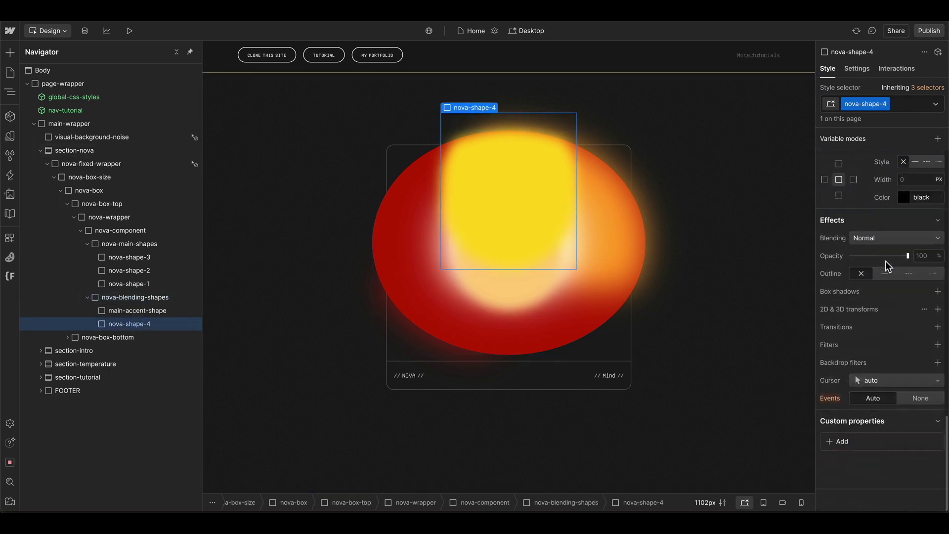
scroll(885, 261, "up", 15)
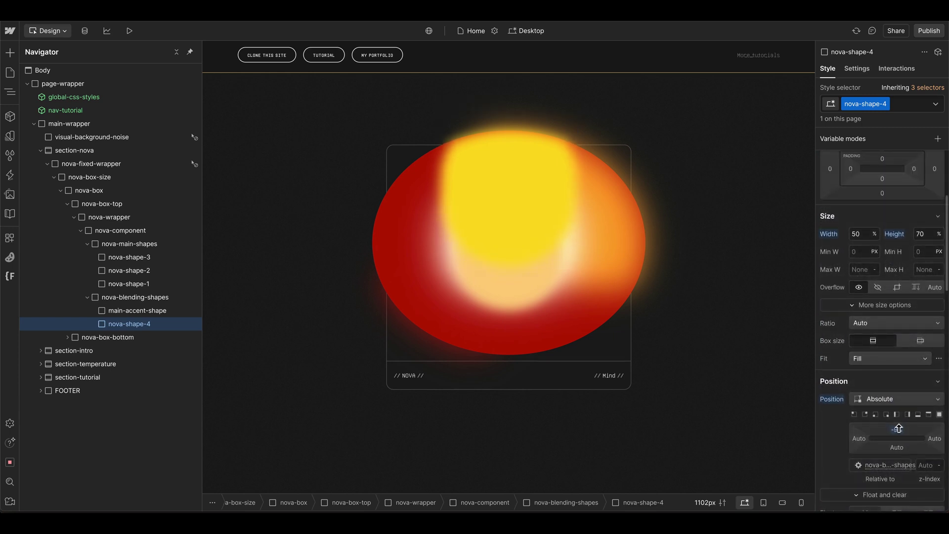
left_click(176, 299)
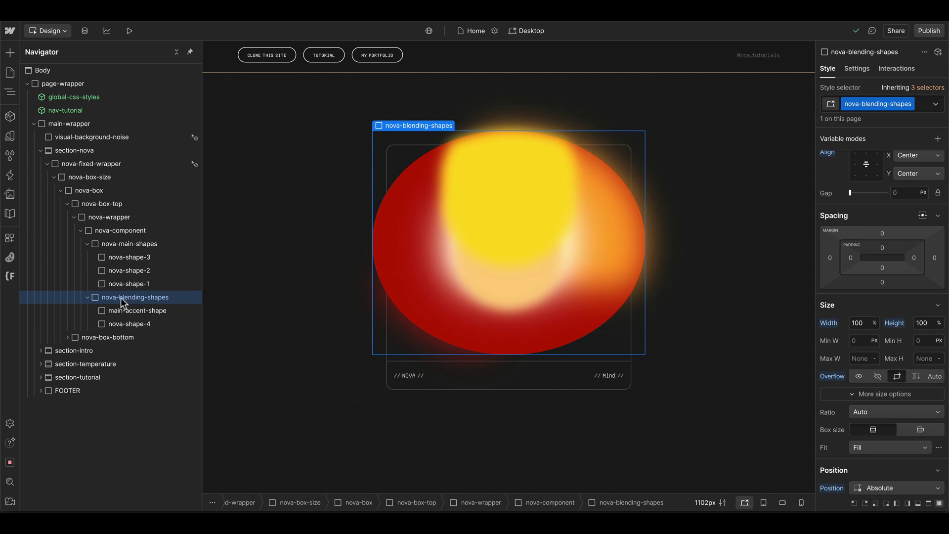
Step: Set nova-blending-shapes to Overlay blending and move nova-shape-4 to a -5% top offset
scroll(910, 333, "down", 10)
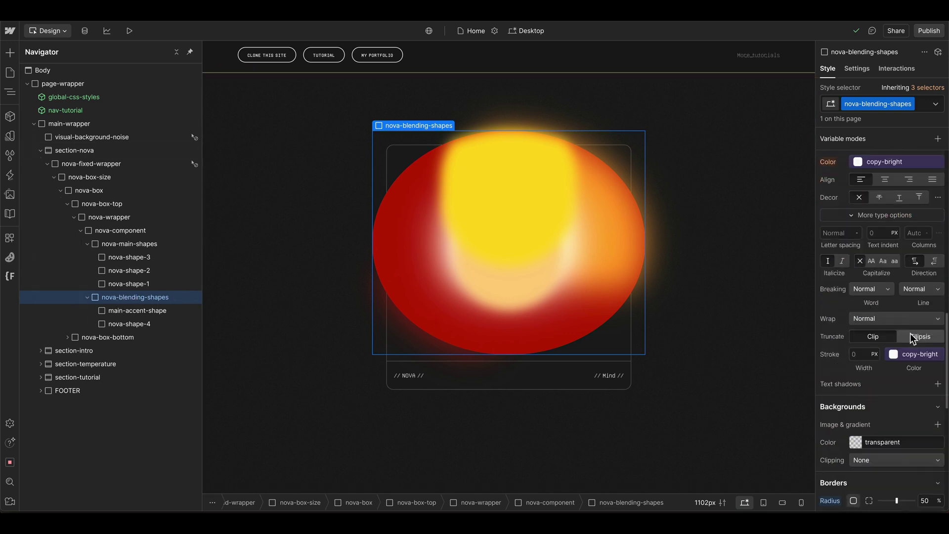
scroll(909, 335, "down", 3)
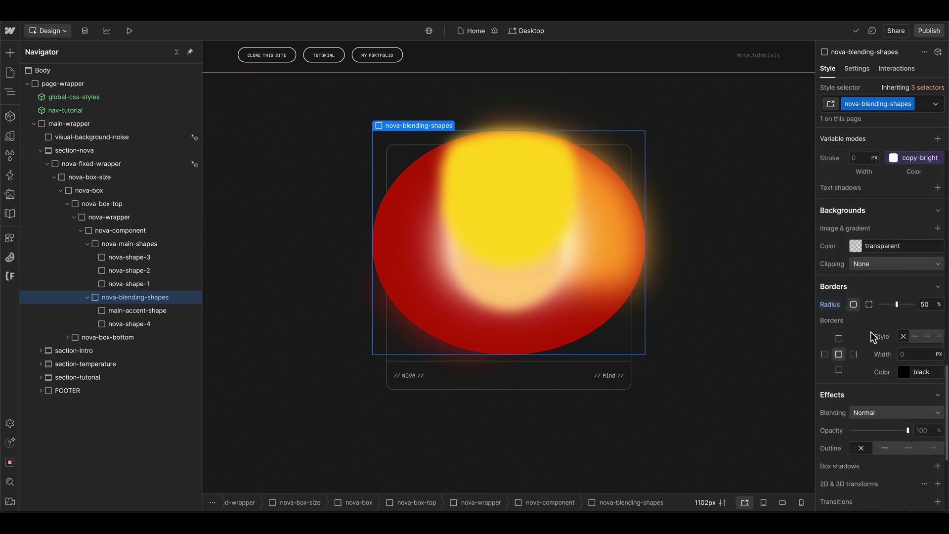
scroll(871, 334, "down", 3)
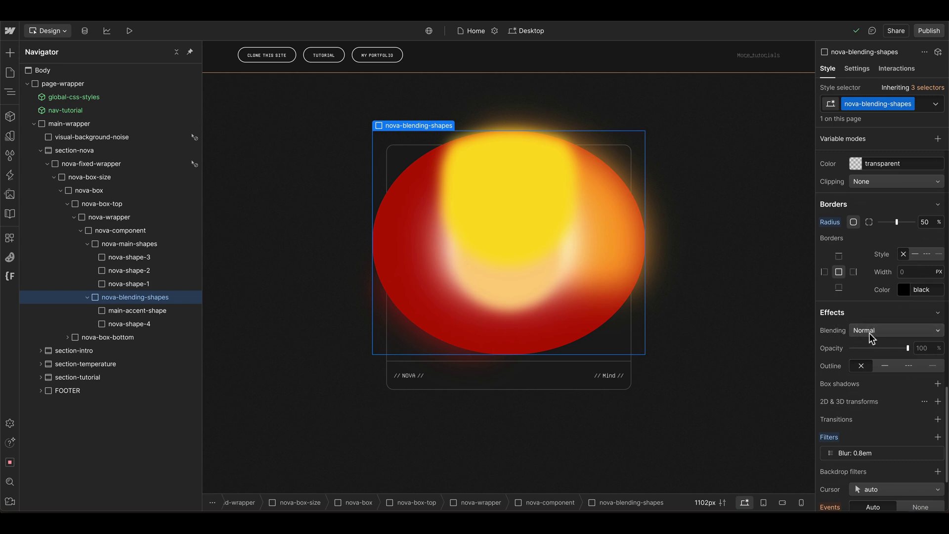
left_click(862, 330)
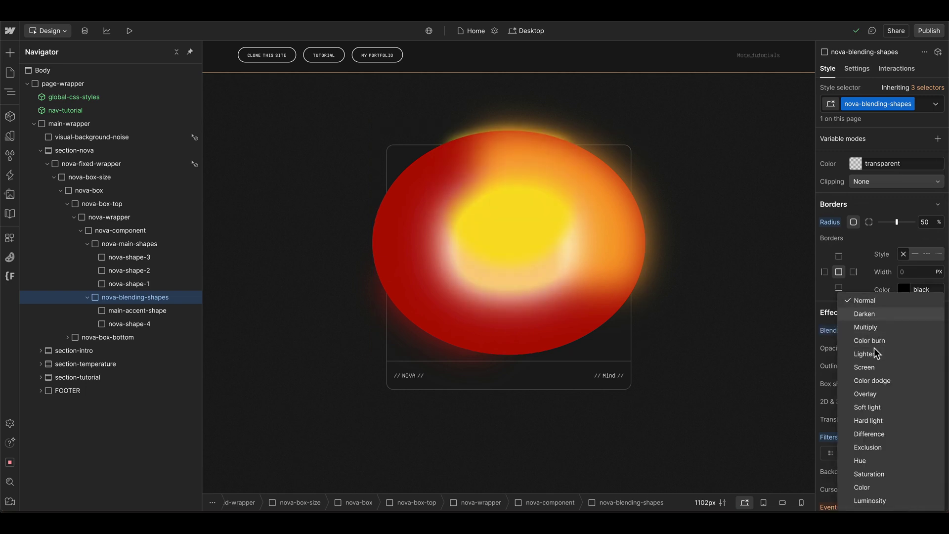
left_click(900, 396)
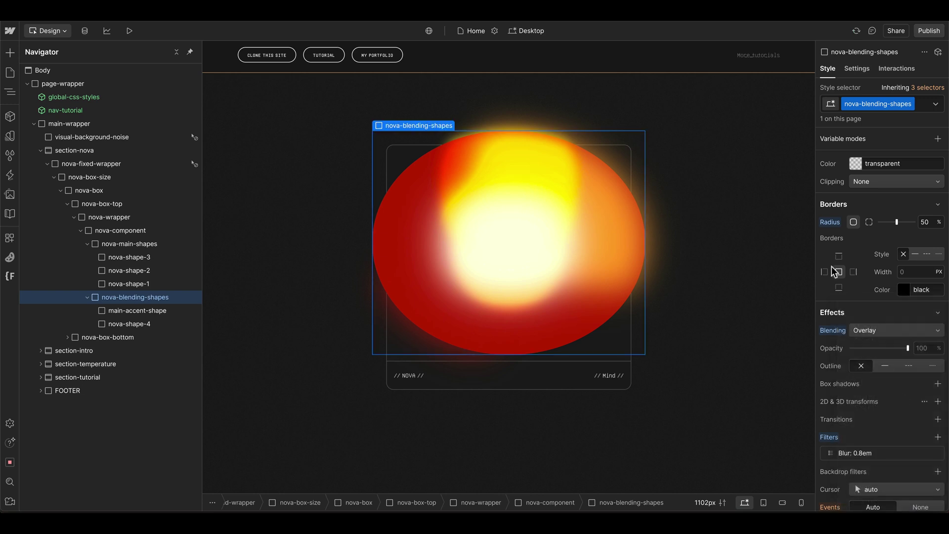
key("Down")
key("Down")
mouse_move(892, 428)
left_mouse_down()
mouse_move(892, 454)
mouse_move(893, 418)
left_mouse_up()
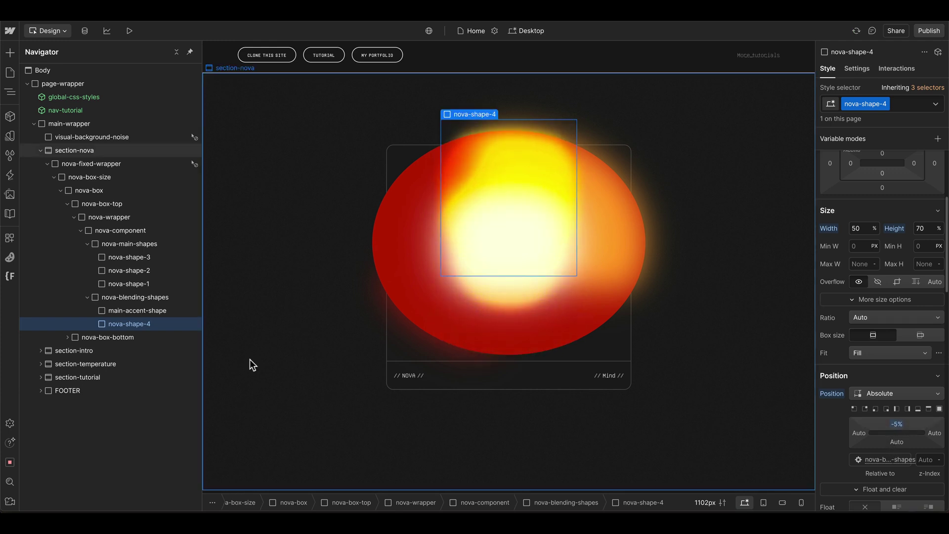
Step: Shift main-accent-shape's left offset slightly
left_click(148, 311)
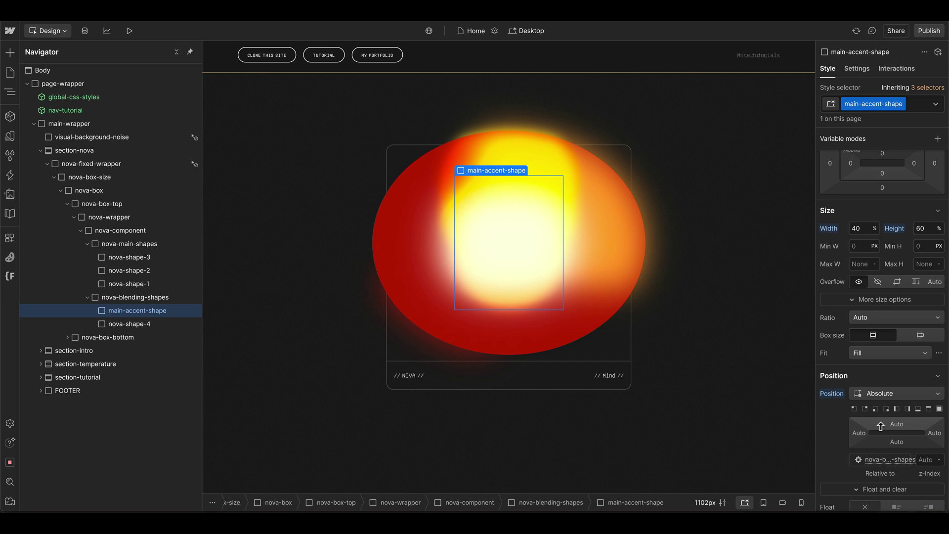
left_click_drag(800, 435, 793, 433)
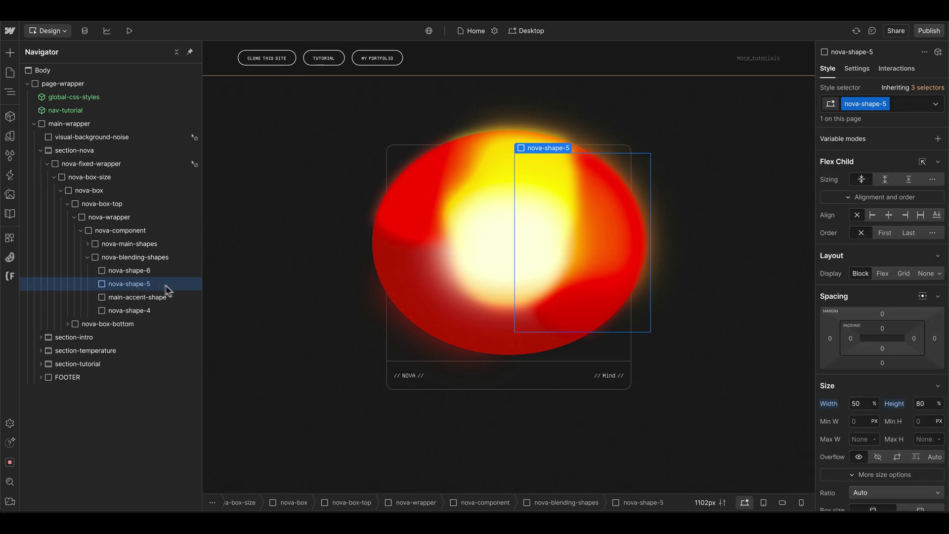
scroll(878, 339, "down", 10)
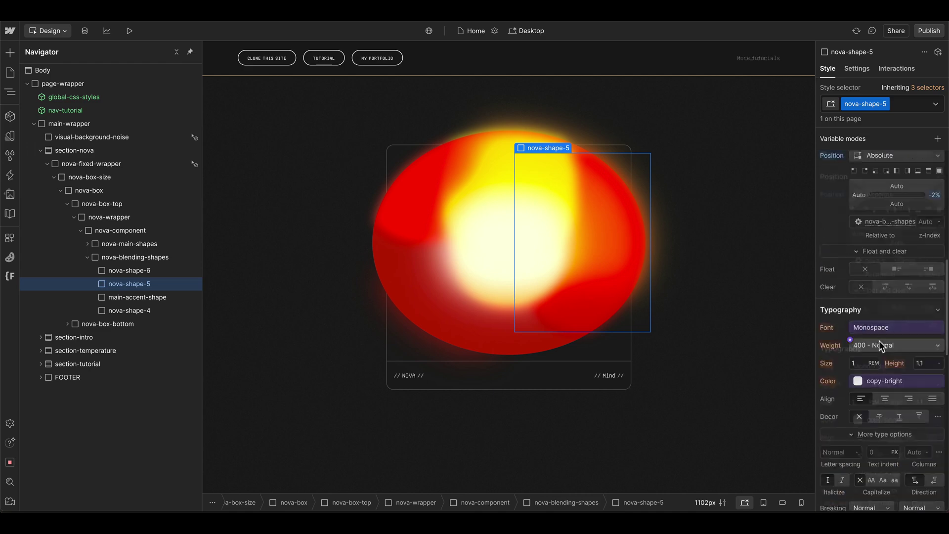
Step: Review nova-shape-6's background colour variables, positioned at -10% top and -6% left
left_click(164, 272)
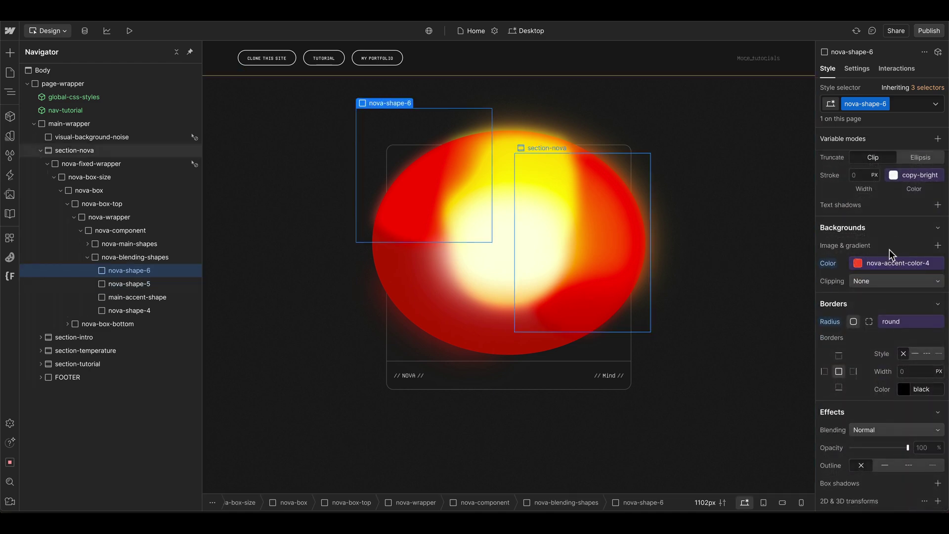
left_click(886, 263)
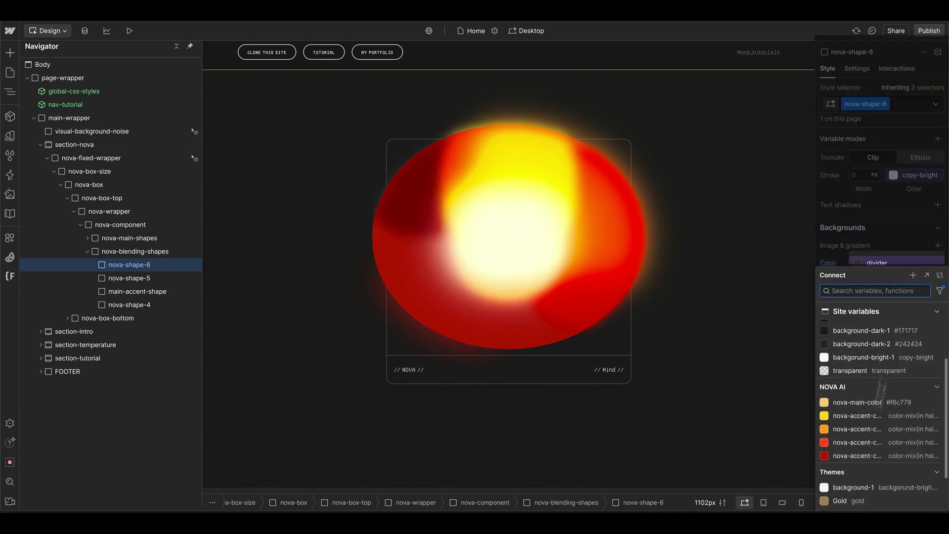
left_click(879, 251)
scroll(885, 256, "up", 10)
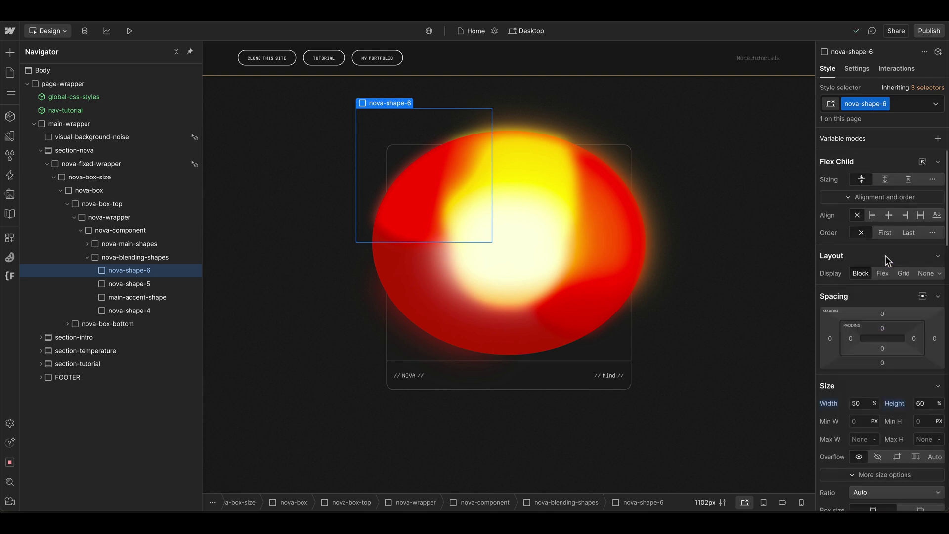
scroll(924, 388, "down", 4)
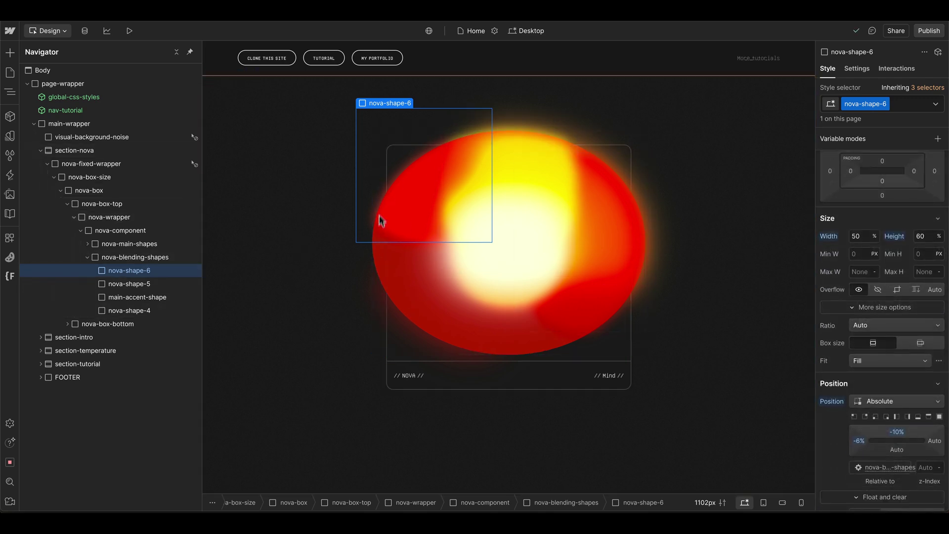
Step: Set nova-component's Overflow to Hidden to clip the orb's glow
left_click(146, 245)
left_click(129, 232)
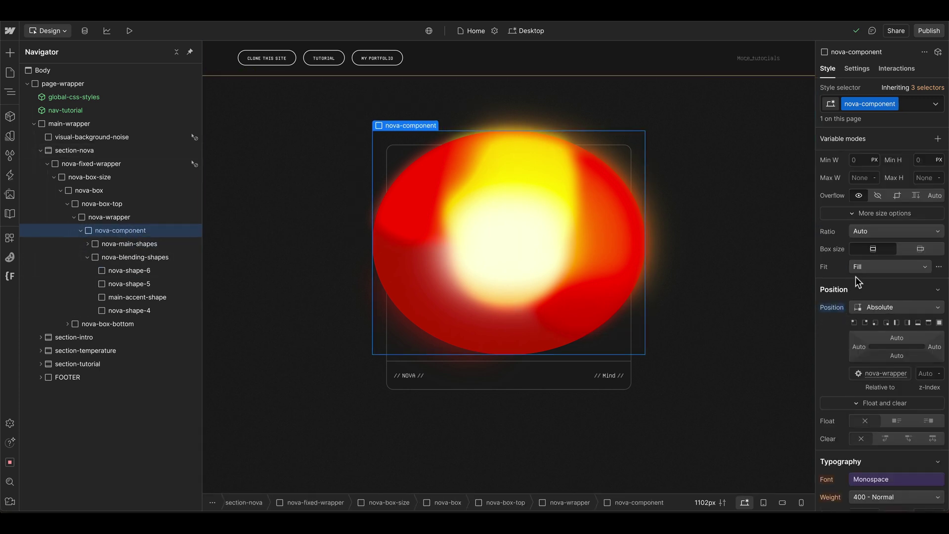
scroll(855, 277, "down", 1)
left_click(896, 238)
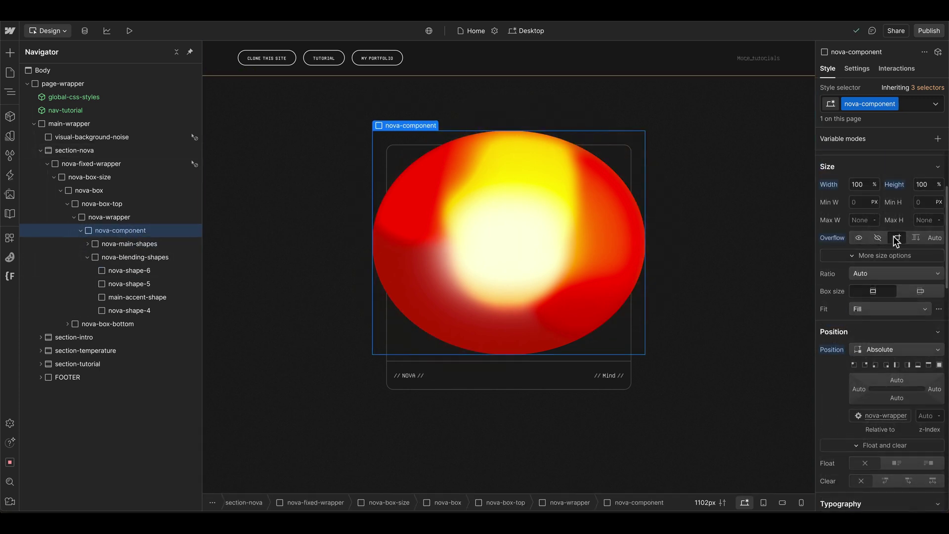
Step: Give nova-component a white inner shadow with 1.8rem blur and 0.69 alpha
scroll(883, 297, "up", 3)
scroll(882, 270, "down", 10)
scroll(881, 271, "down", 6)
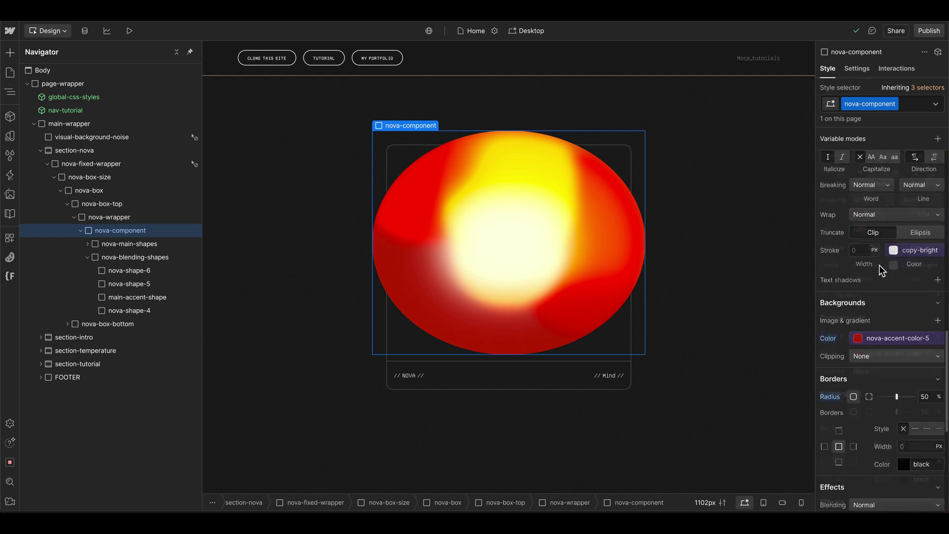
left_click(929, 296)
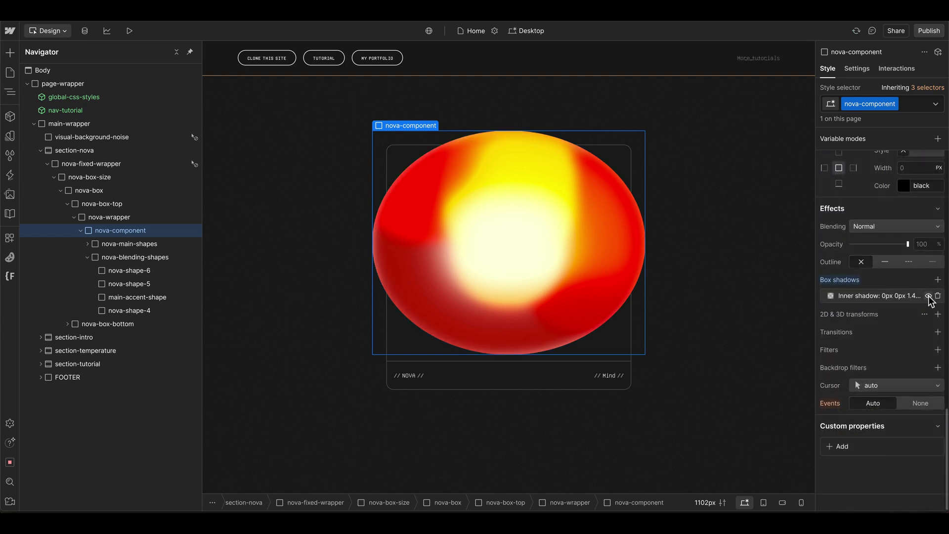
left_click(884, 296)
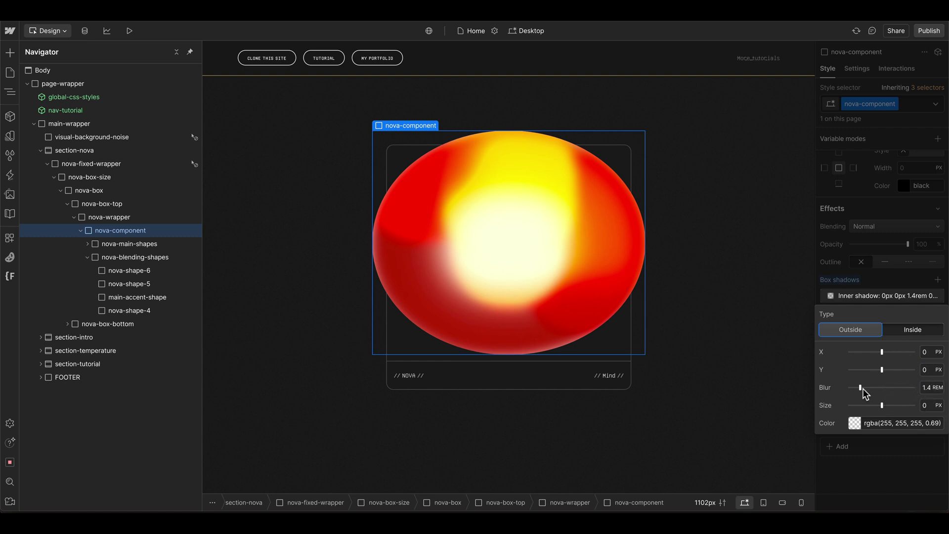
left_click_drag(860, 388, 870, 389)
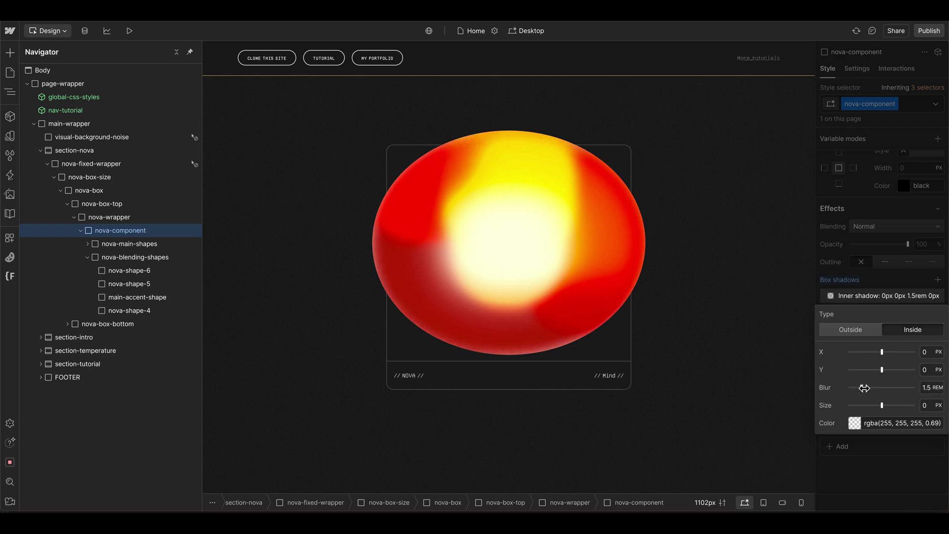
left_click(855, 423)
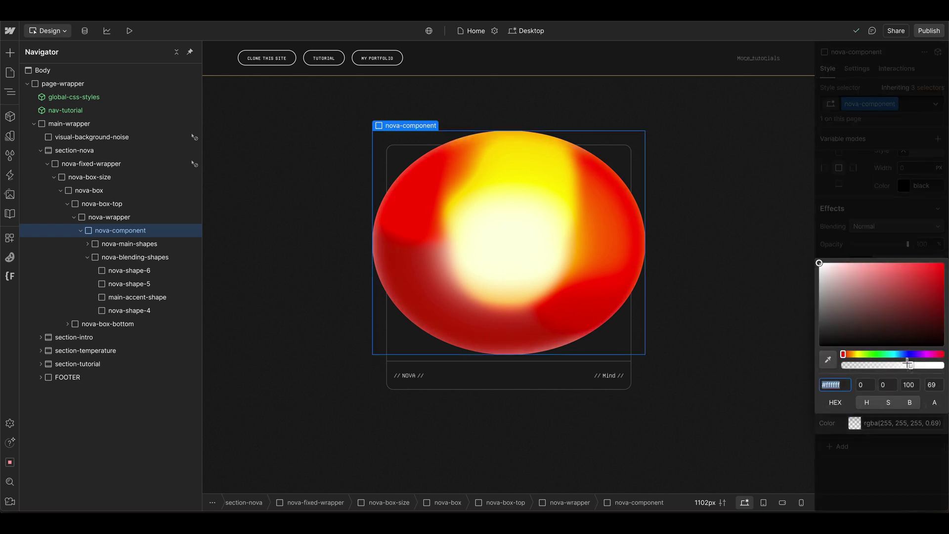
left_click_drag(911, 365, 914, 364)
key("Escape")
left_click(181, 236)
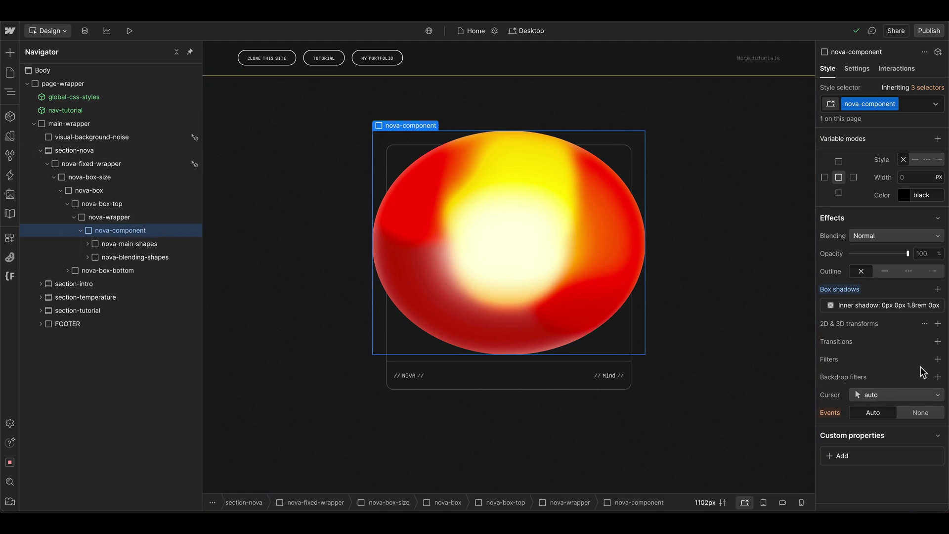
Step: Add a 2.2em Blur filter to nova-component, then hide it for now
left_click(937, 360)
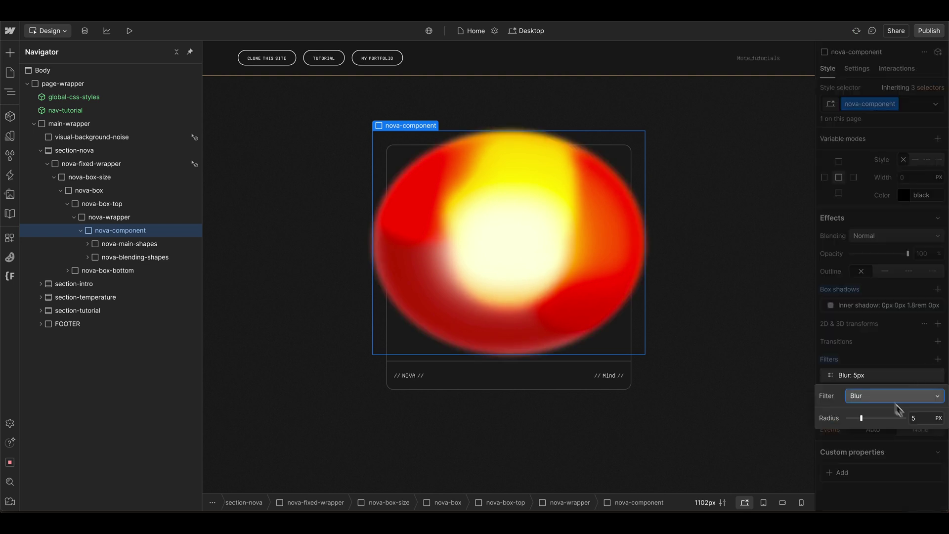
left_click(918, 417)
type("2.2em")
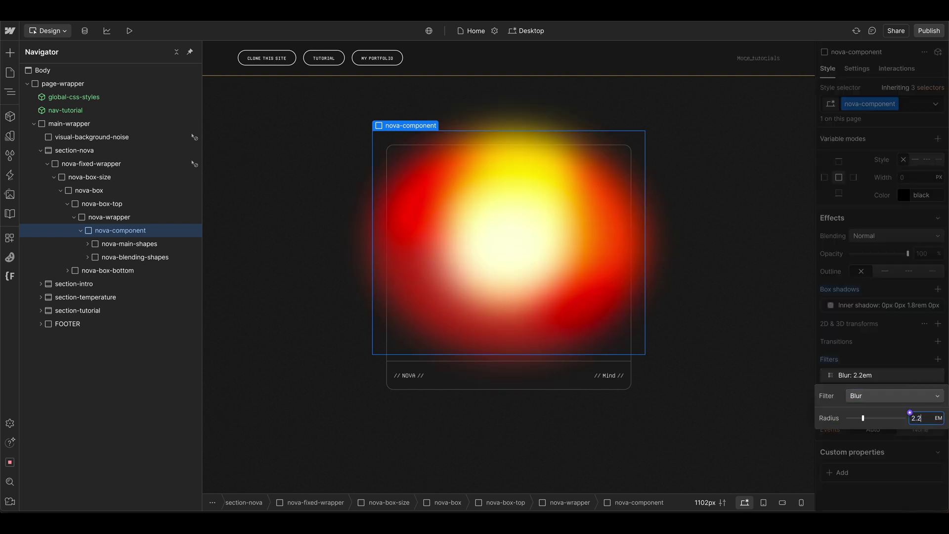
left_click(888, 375)
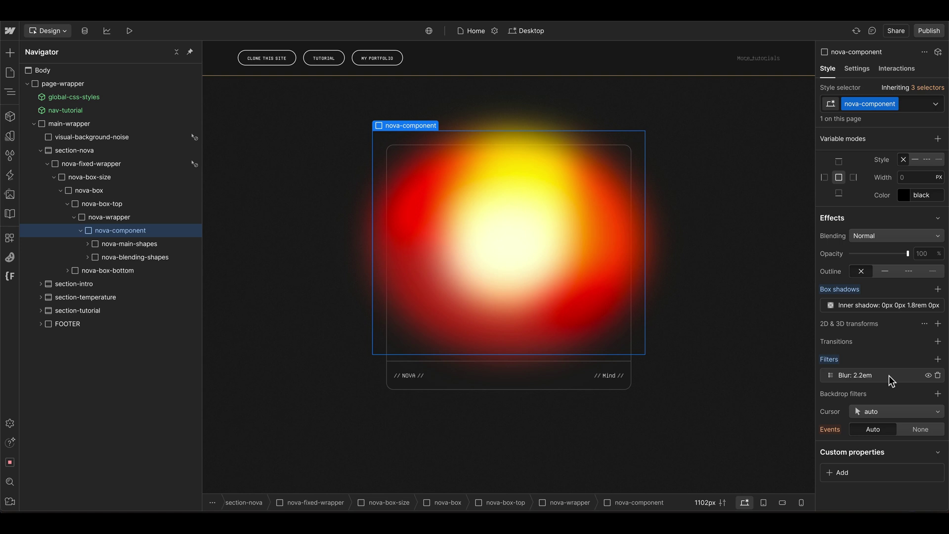
scroll(865, 385, "down", 1)
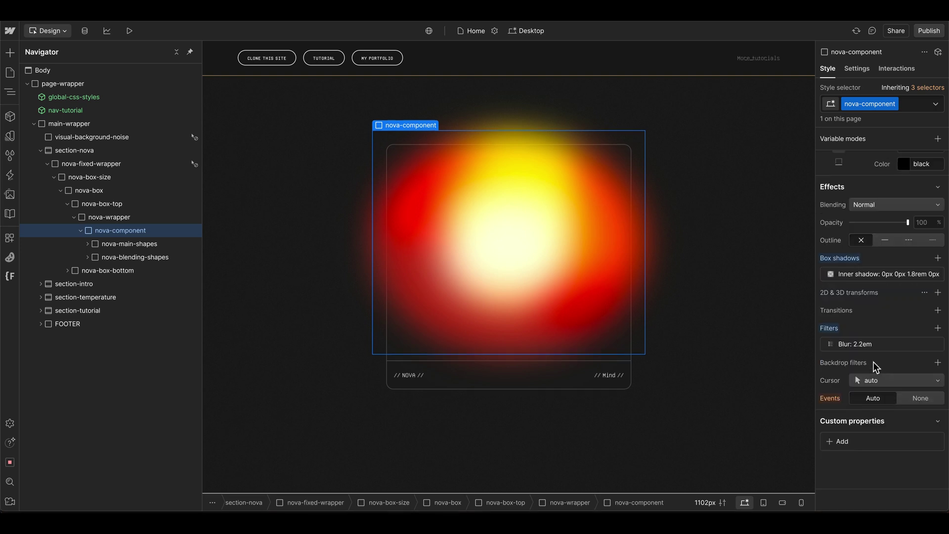
left_click(927, 344)
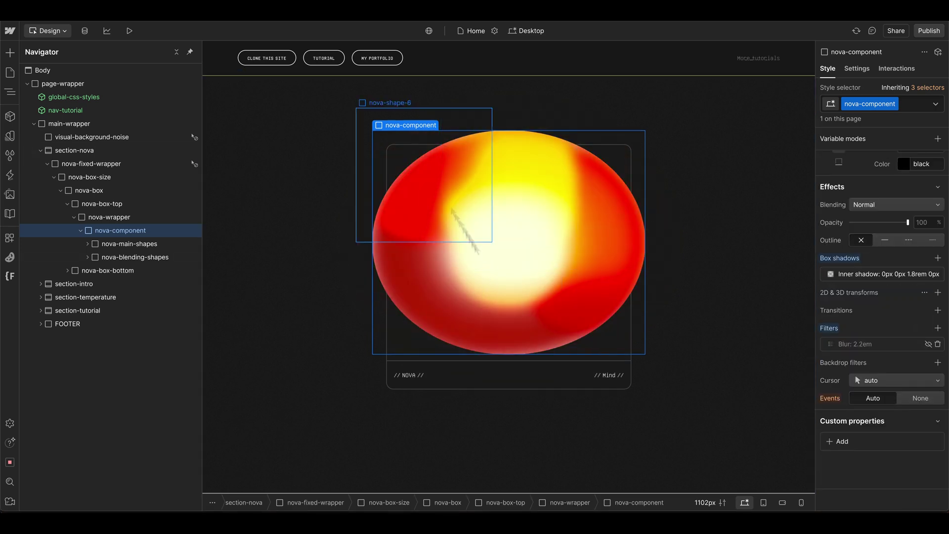
Step: Create a page-load interaction on nova-component with one custom action
left_click(163, 230)
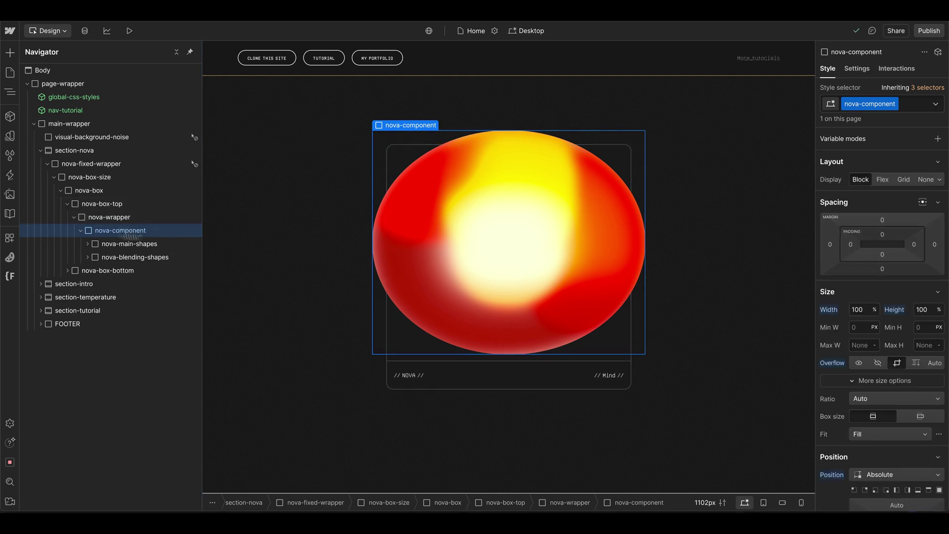
left_click(11, 176)
left_click(147, 55)
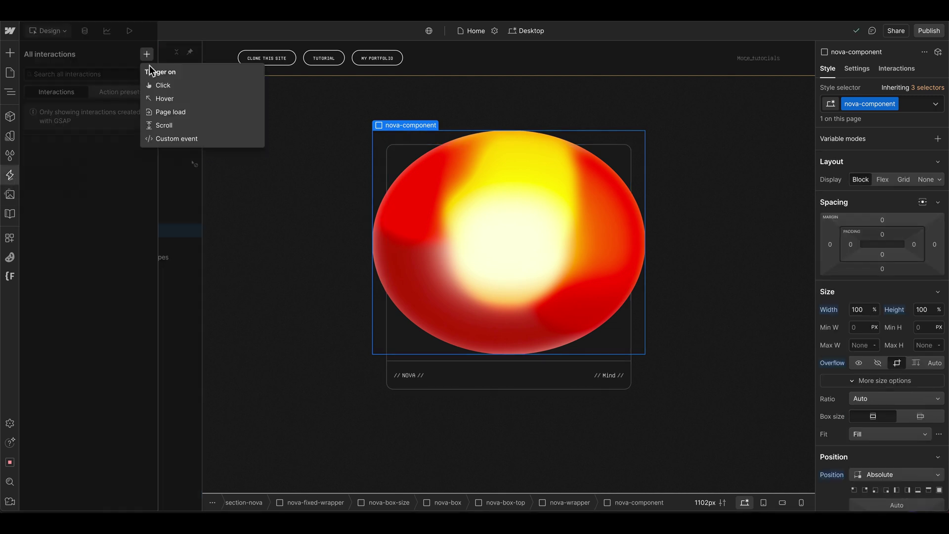
left_click(186, 112)
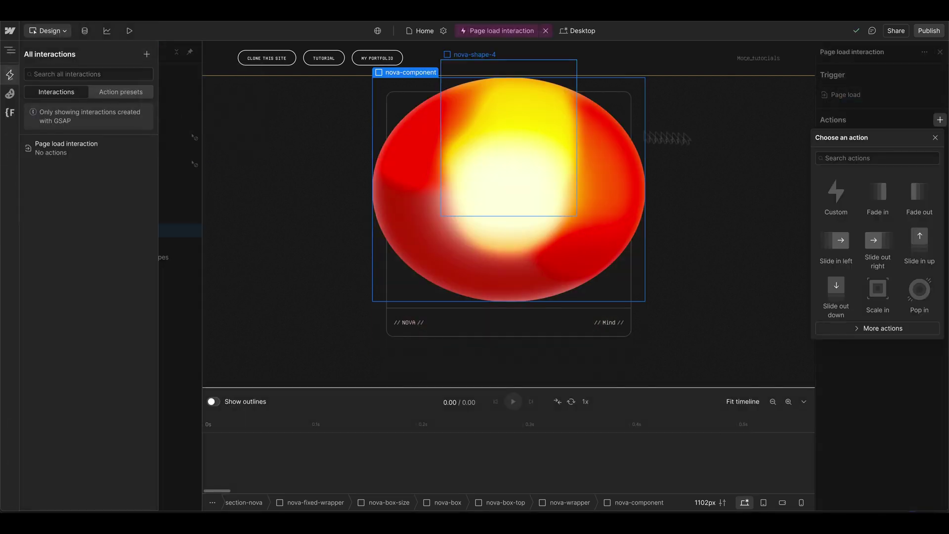
left_click(837, 190)
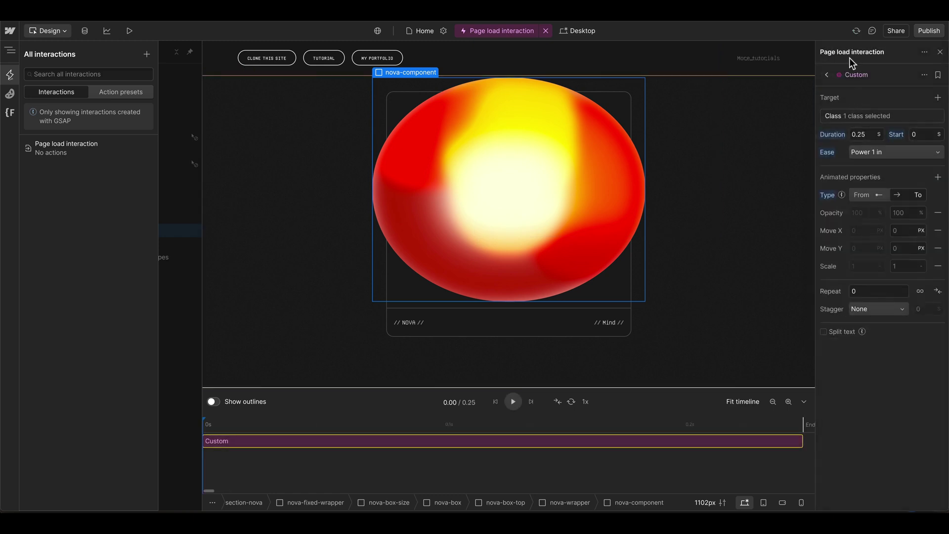
Step: Name the interaction 'NOVA AI Plasma' and the action 'Rotate All Main Shapes'
left_click(882, 52)
type("NOVA AI Plasma")
key("Return")
left_click(881, 74)
type("Rotate A")
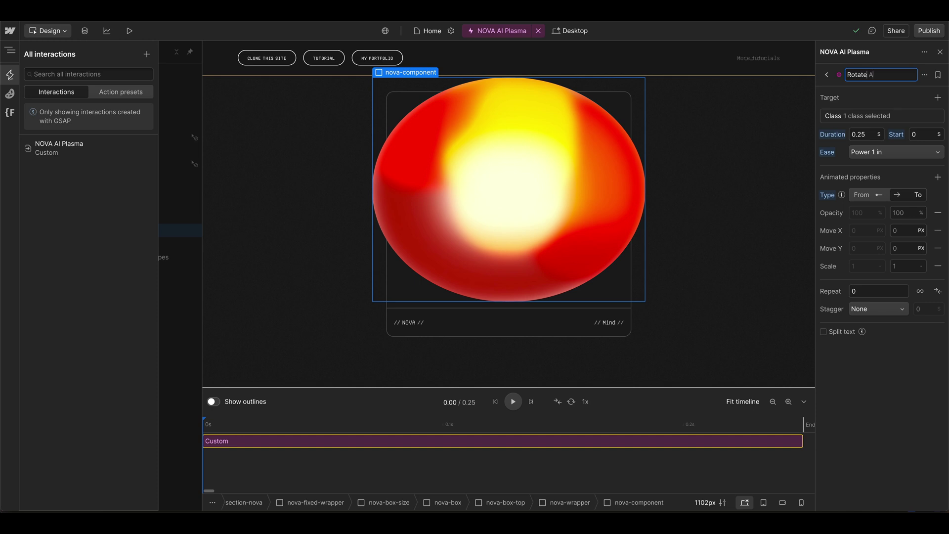
type("ll Main Shapes")
left_click(181, 244)
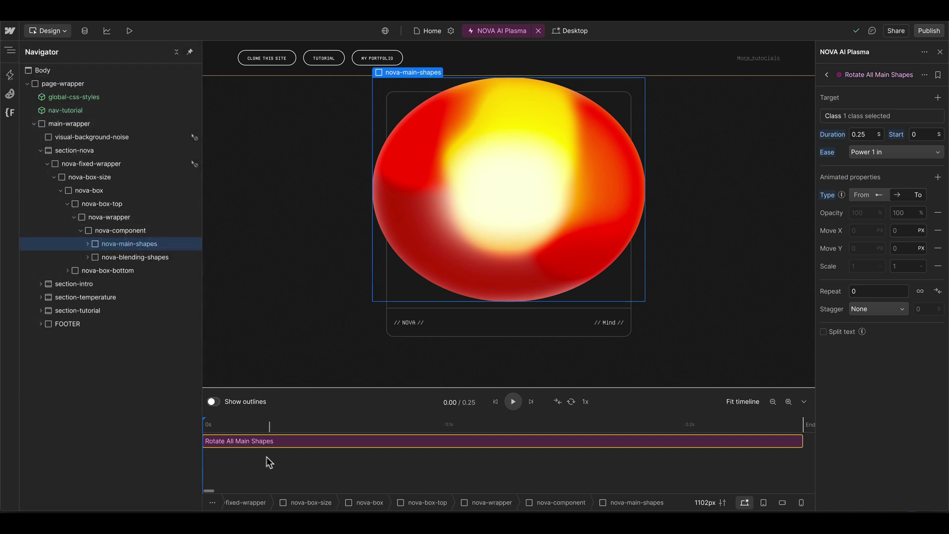
Step: Target class nova-main-shapes with a 20 s duration and Power 1 in-out easing
left_click(870, 116)
left_click(869, 150)
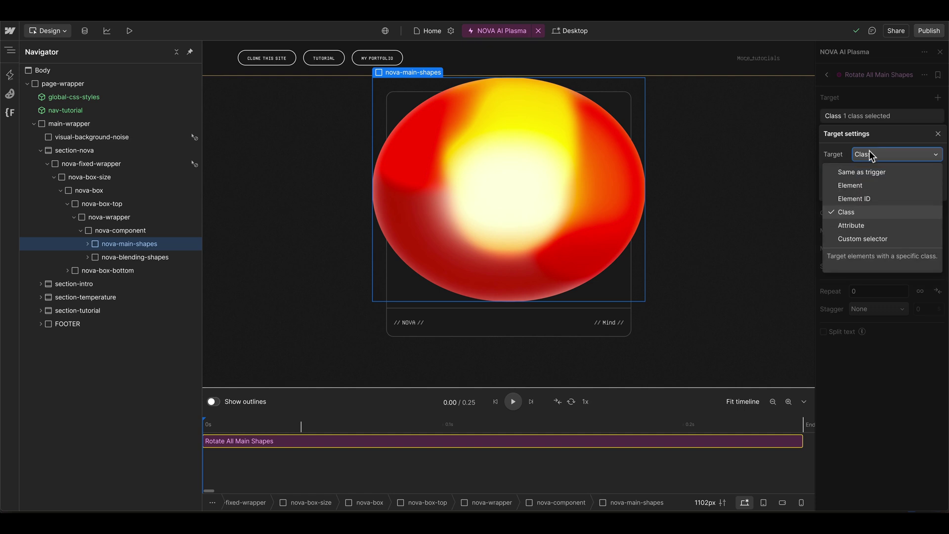
left_click(857, 198)
left_click(875, 154)
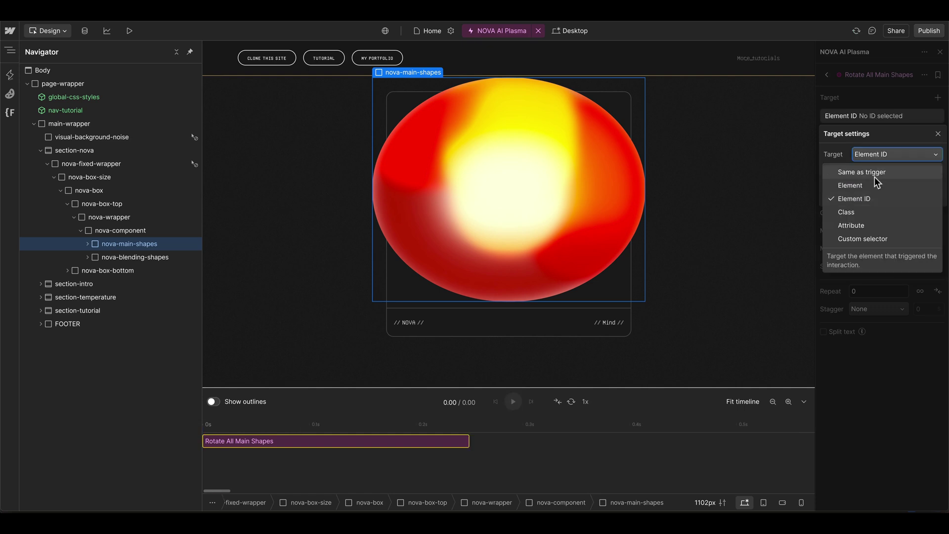
left_click(858, 208)
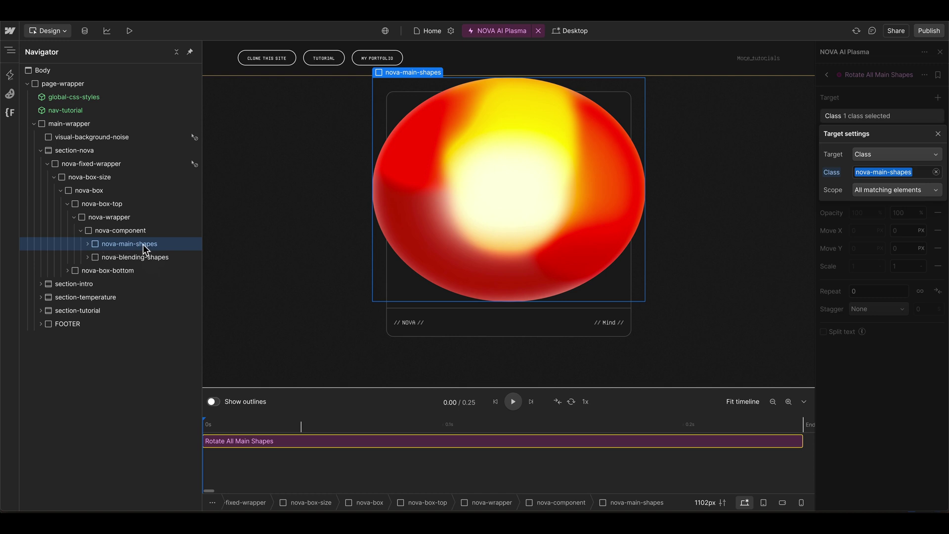
left_click(867, 134)
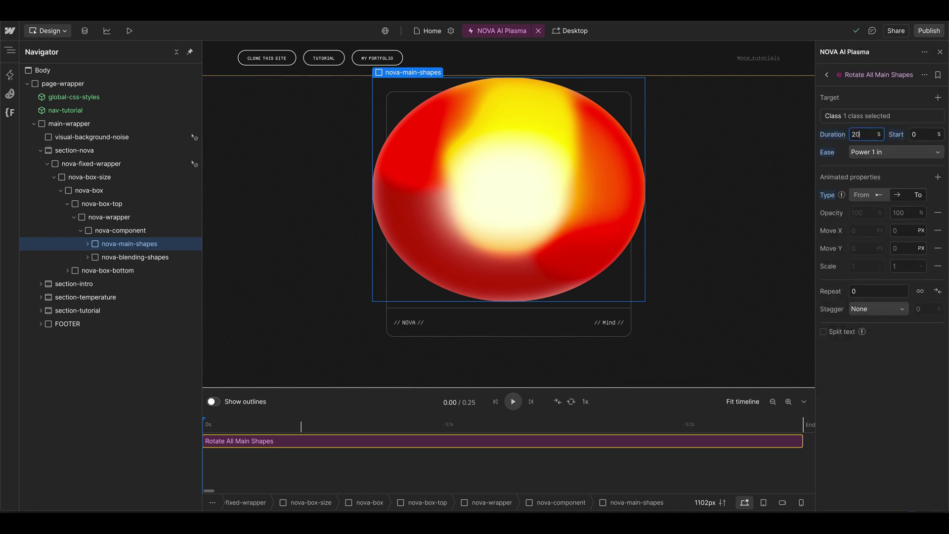
type("20")
key("Return")
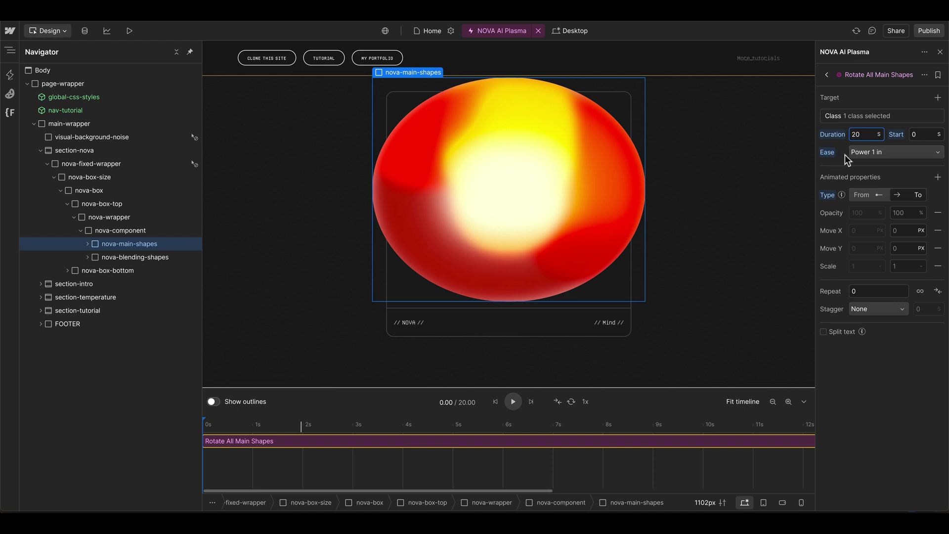
left_click(898, 152)
left_click(901, 214)
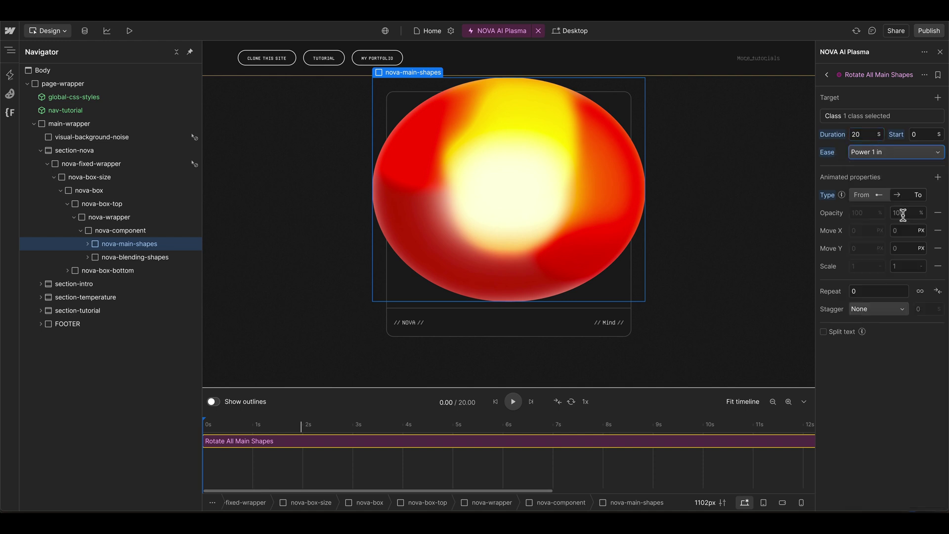
Step: Add a 180° rotation that repeats infinitely with yoyo
left_click(937, 177)
left_click(880, 368)
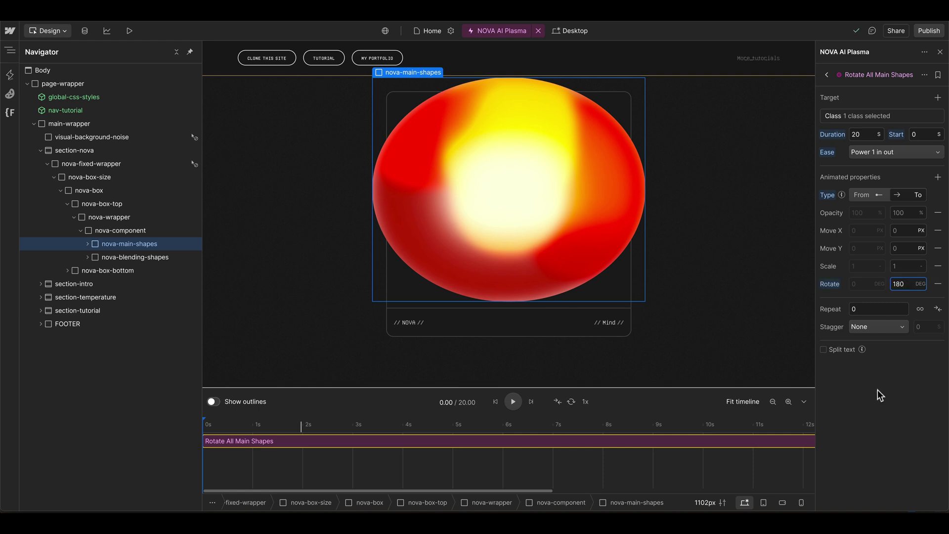
key("Return")
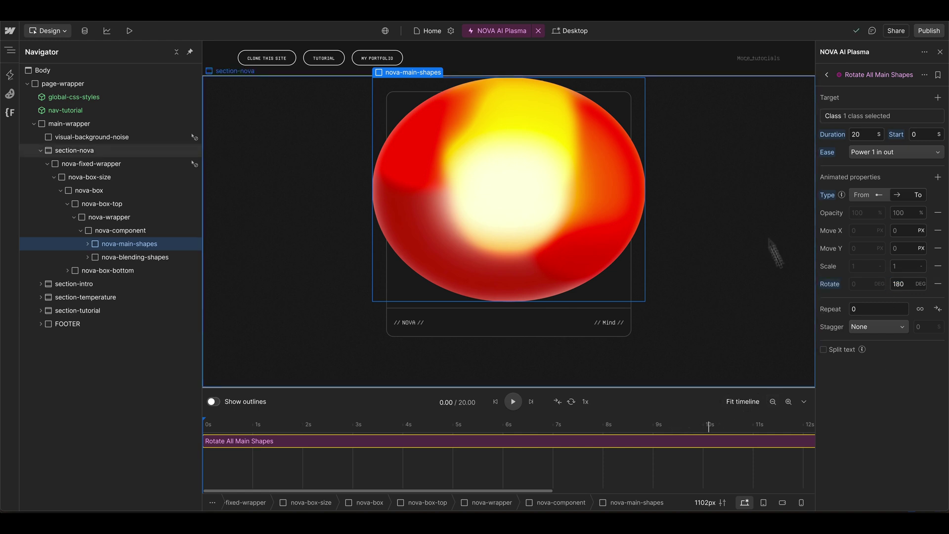
left_click(922, 309)
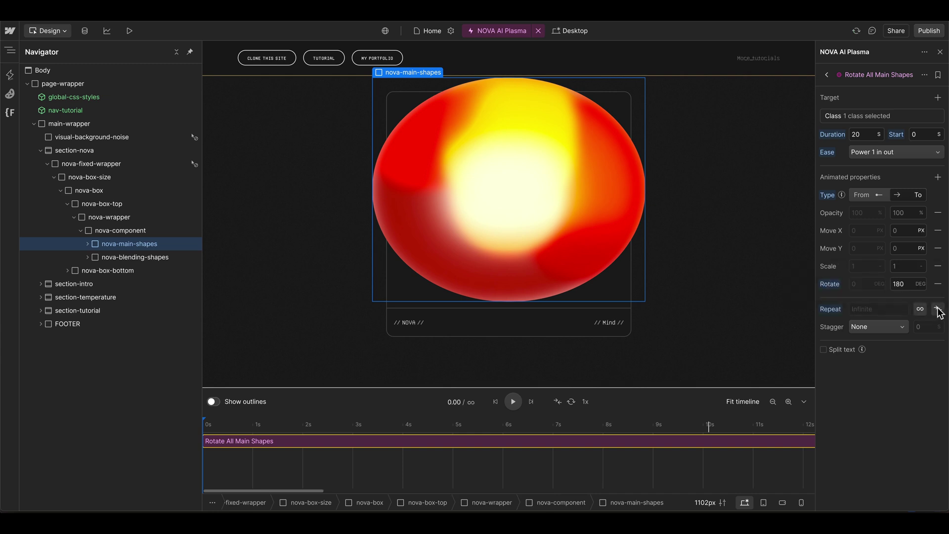
left_click(938, 310)
Step: Duplicate the action as 'Rotate All Blending Shapes' with a -230° rotation
key("ctrl+d")
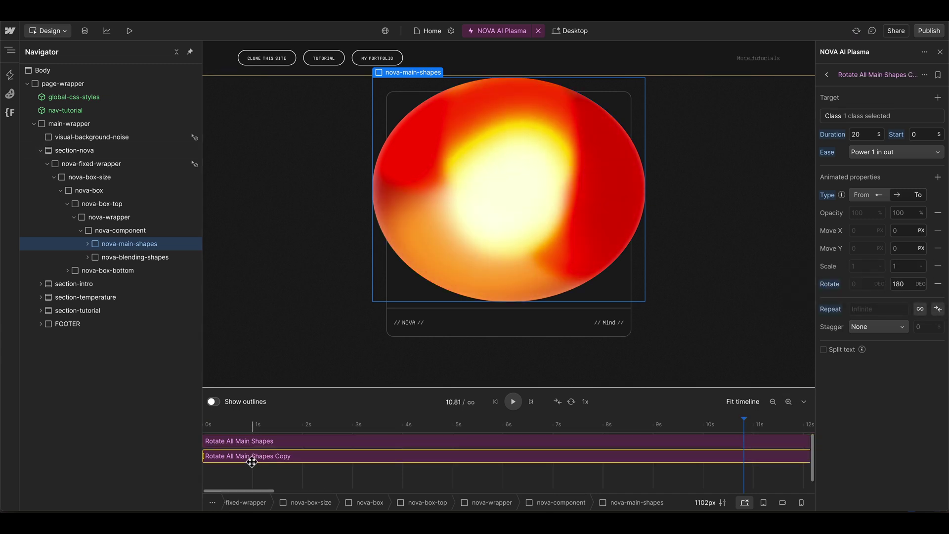
type("Rotate All Blending Shapes")
key("Return")
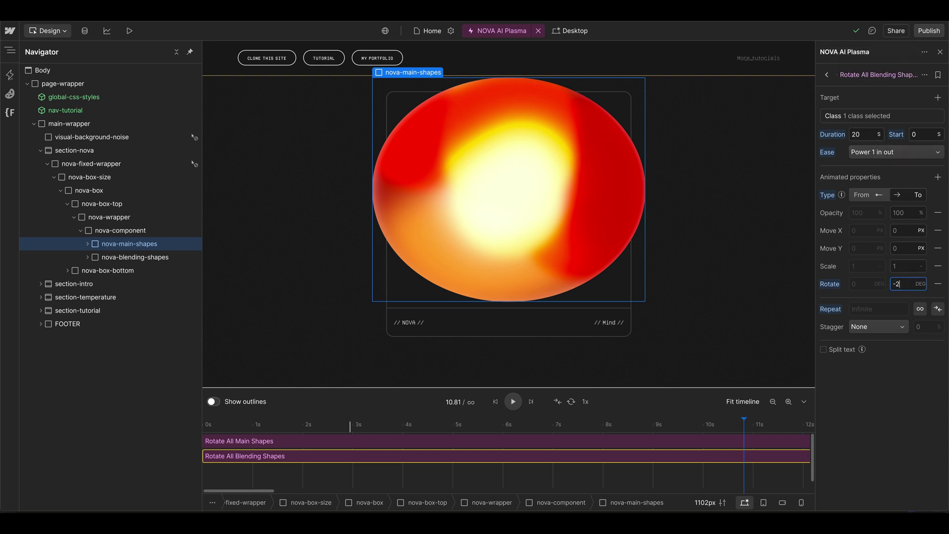
key("Return")
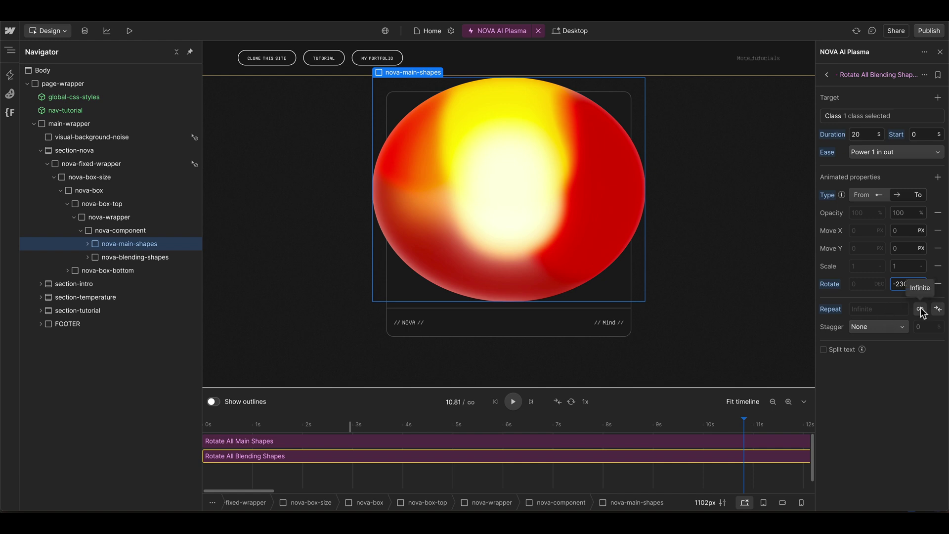
Step: Retarget the copied action to the nova-blending-shapes class
left_click(867, 120)
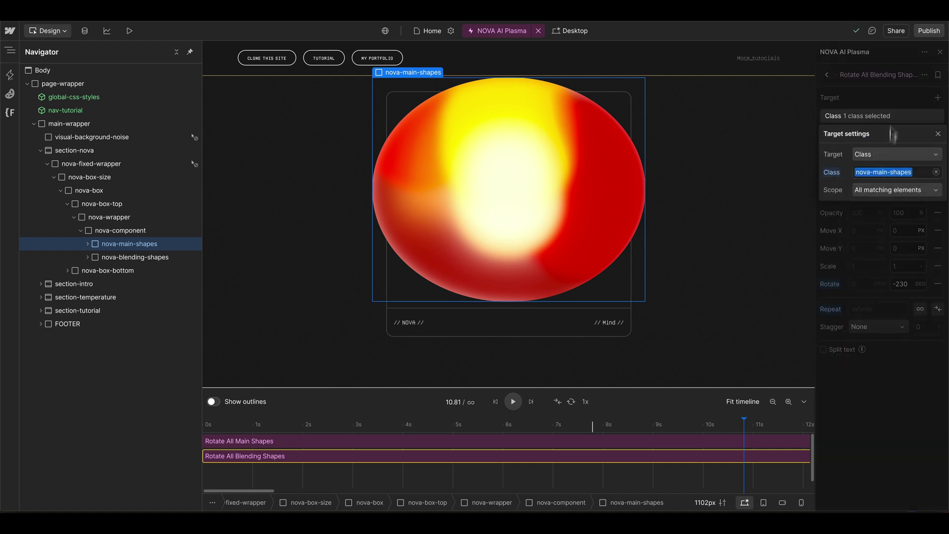
left_click(918, 171)
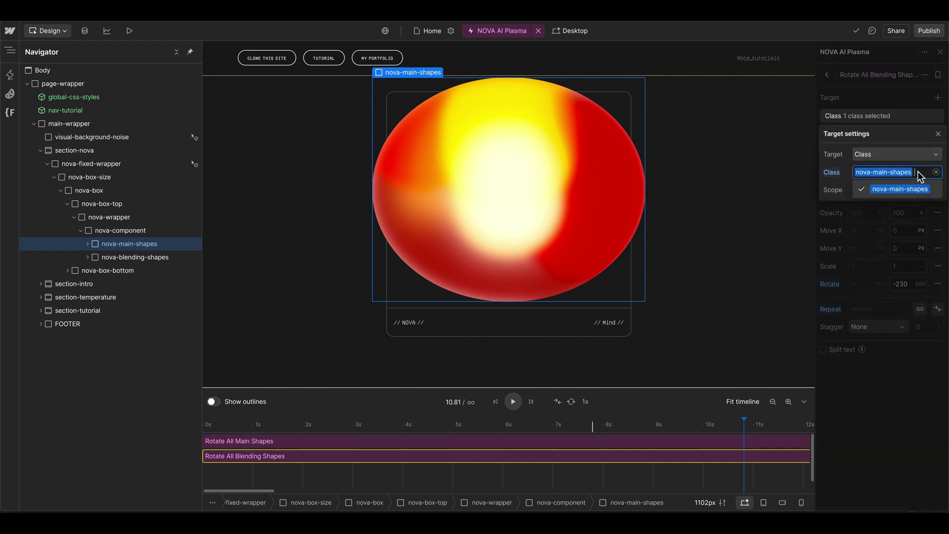
key("BackSpace")
type("nova-ble")
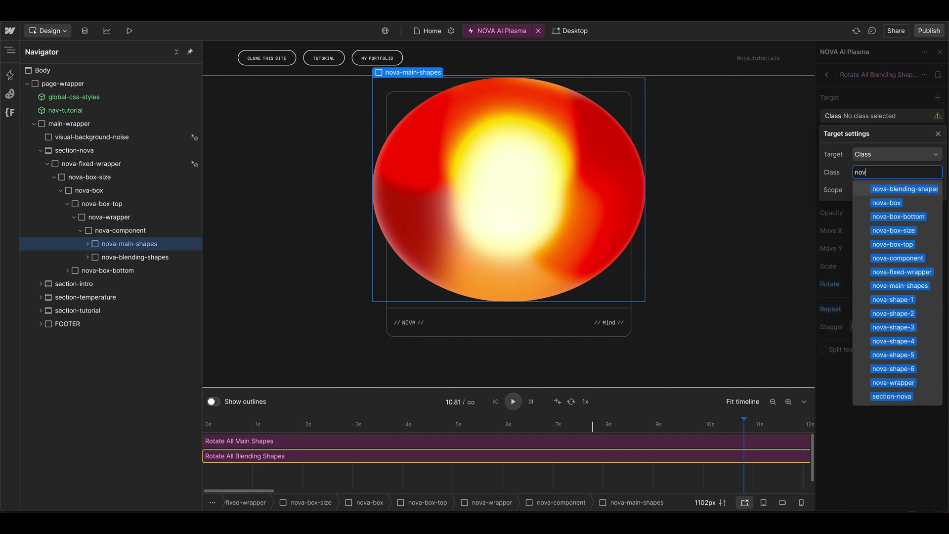
left_click(917, 189)
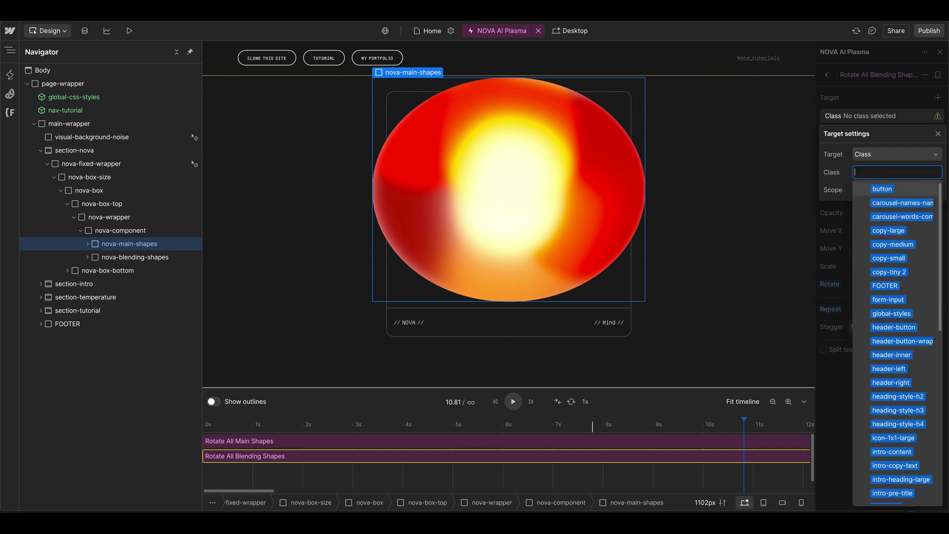
left_click(911, 114)
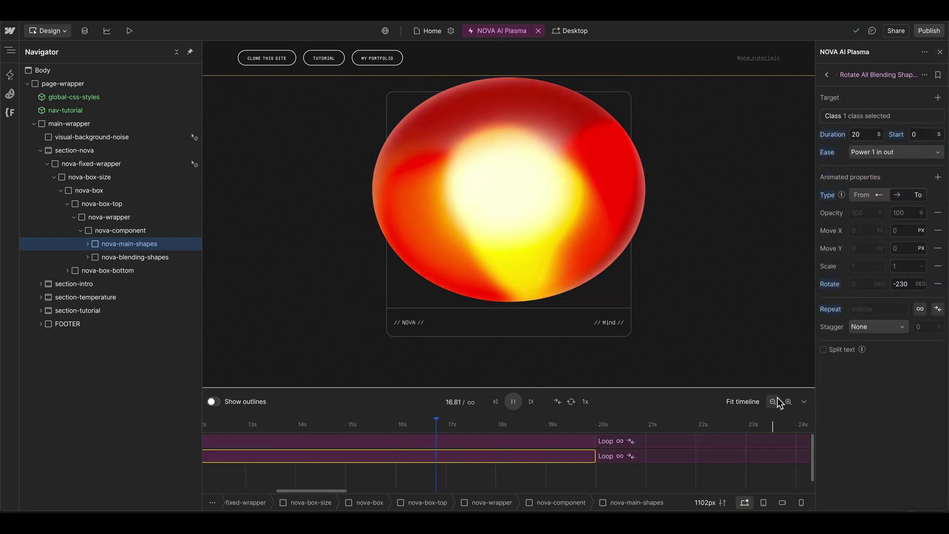
Step: Shorten both rotation bars to end near 15 s and preview them playing together
key("space")
key("Escape")
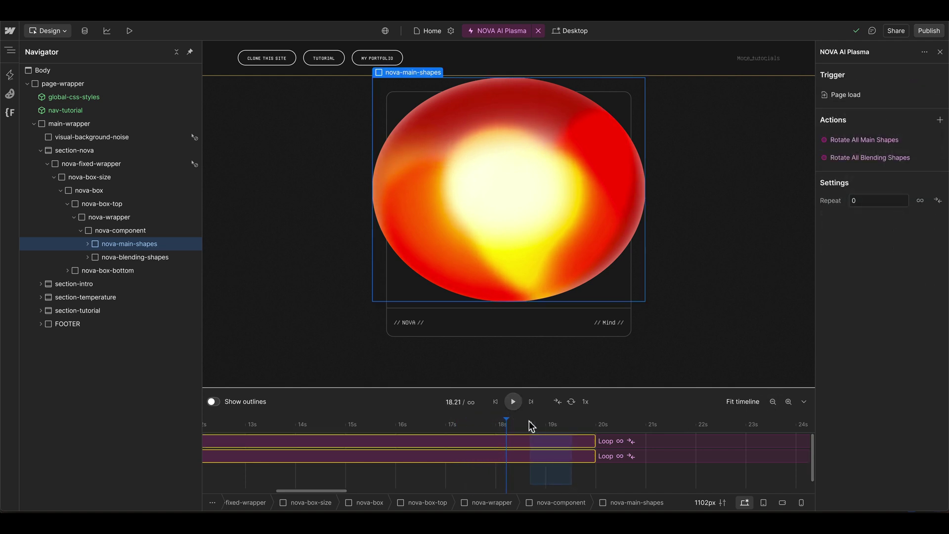
left_click_drag(596, 441, 354, 448)
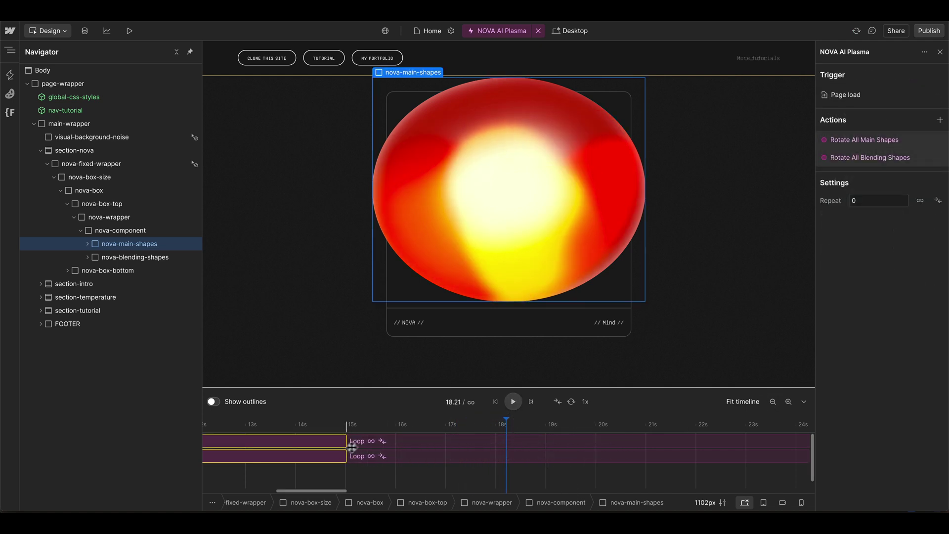
left_click(513, 402)
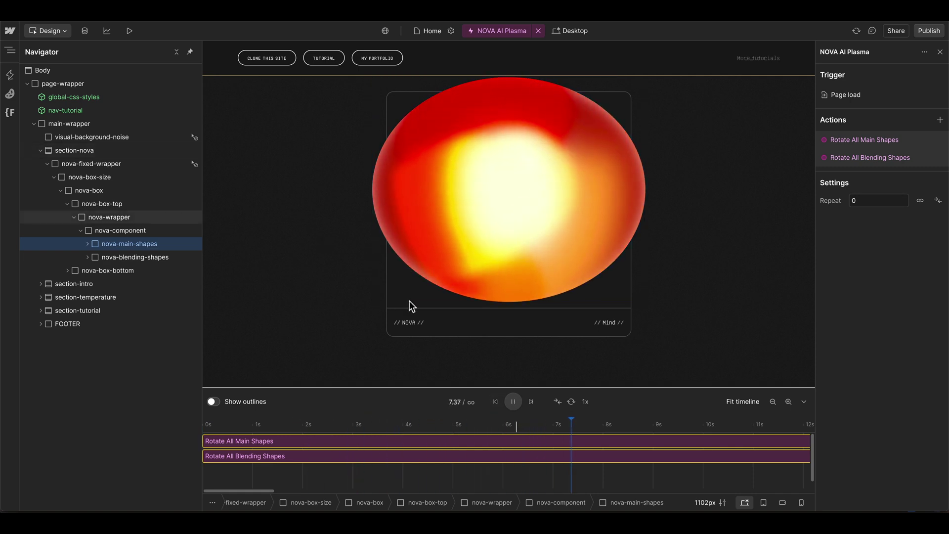
Step: Add a new custom animation and select main-accent-shape in the Navigator
left_click(484, 378)
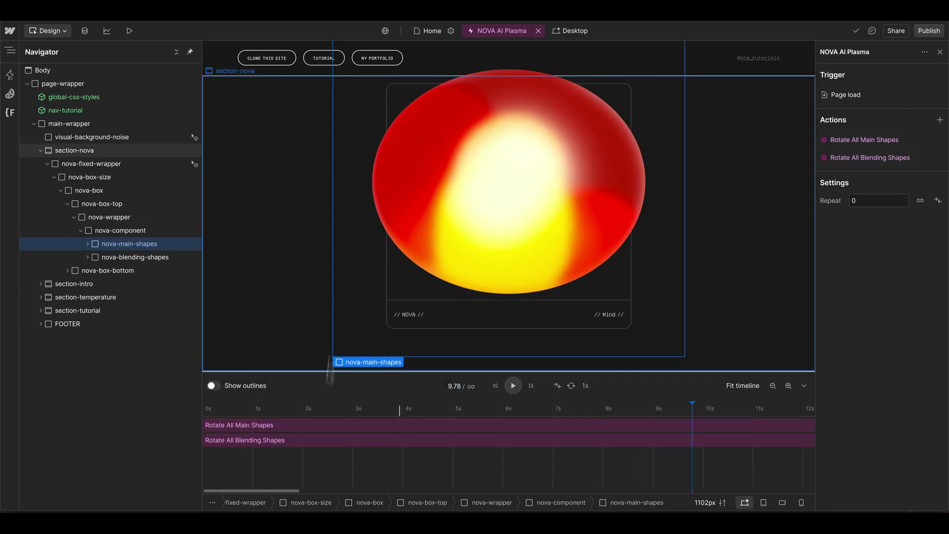
left_click(277, 455)
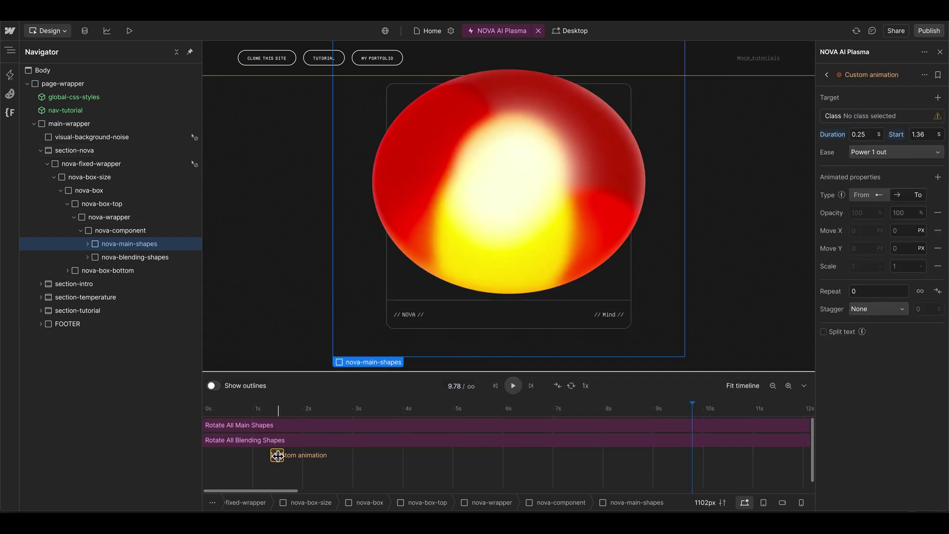
left_click(87, 243)
left_click(86, 244)
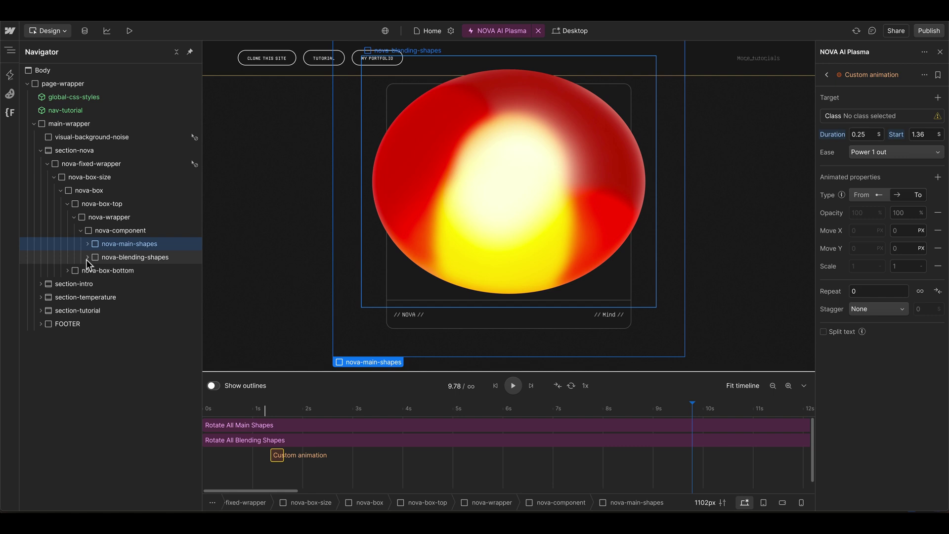
left_click(87, 258)
left_click(140, 314)
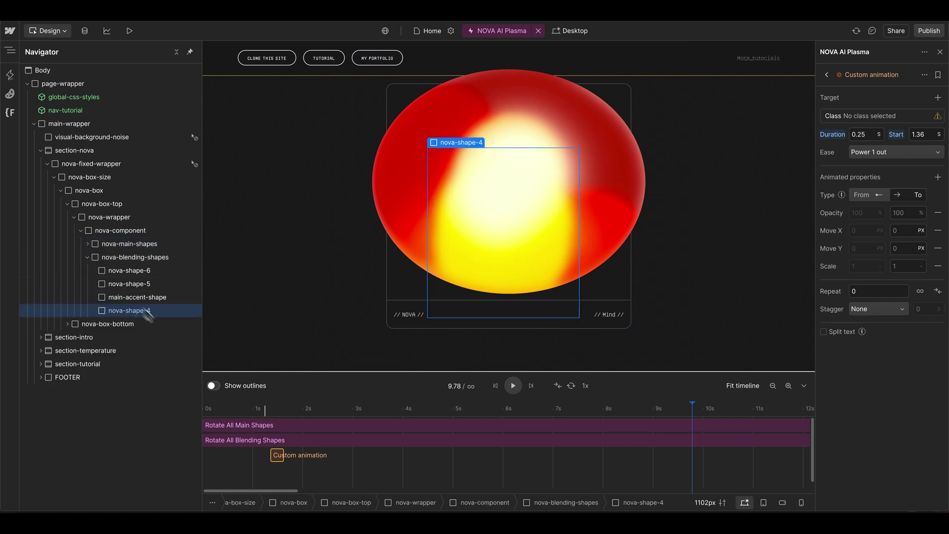
left_click(146, 297)
Step: Target the main-accent-shape class with a 3.5 s duration
left_click(892, 117)
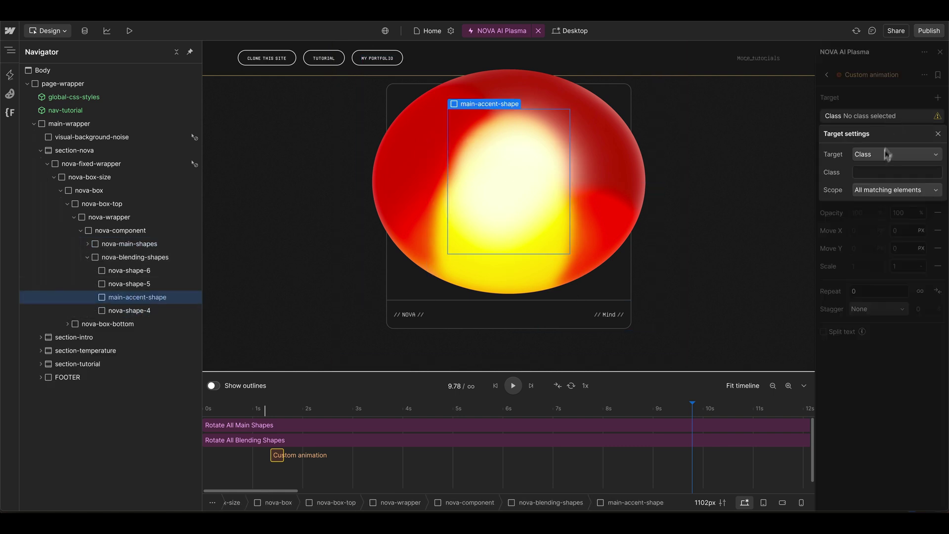
left_click(876, 173)
type("main")
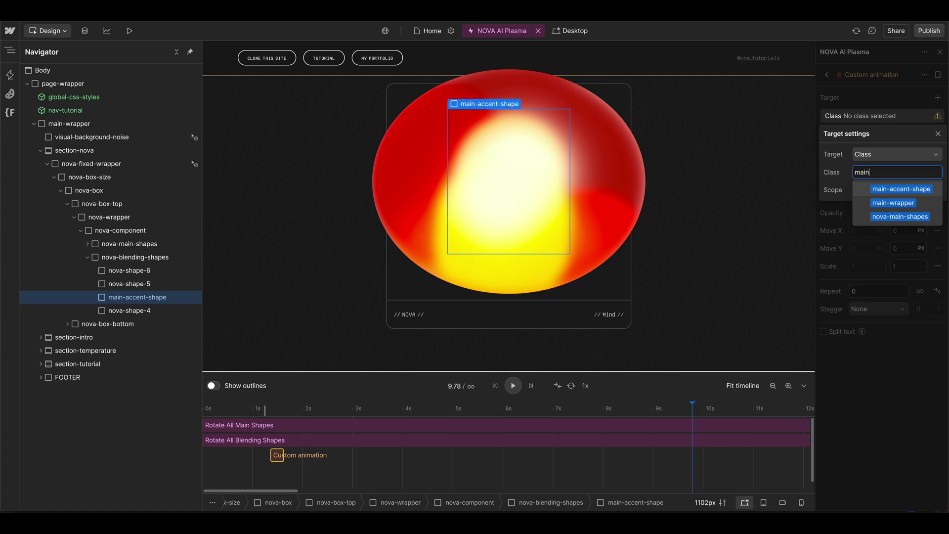
left_click(878, 189)
left_click(871, 134)
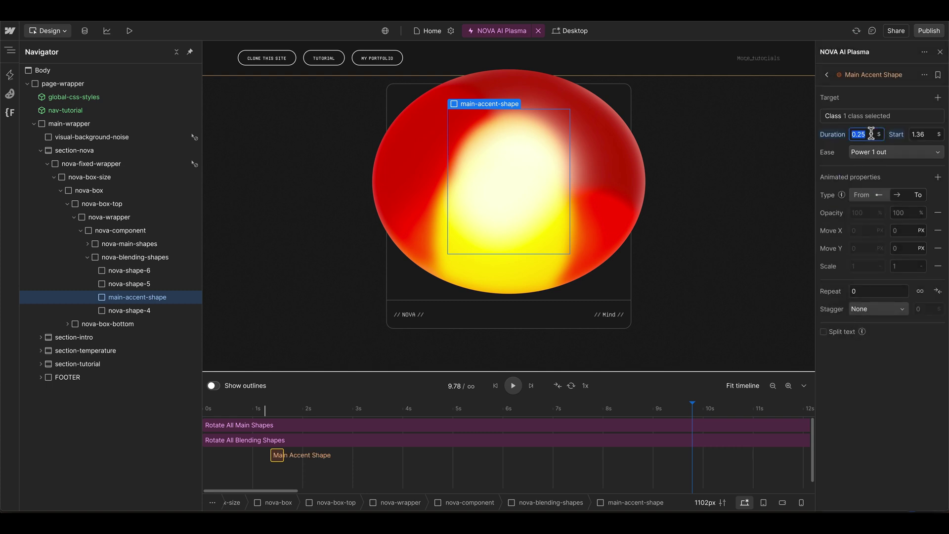
type("3.5")
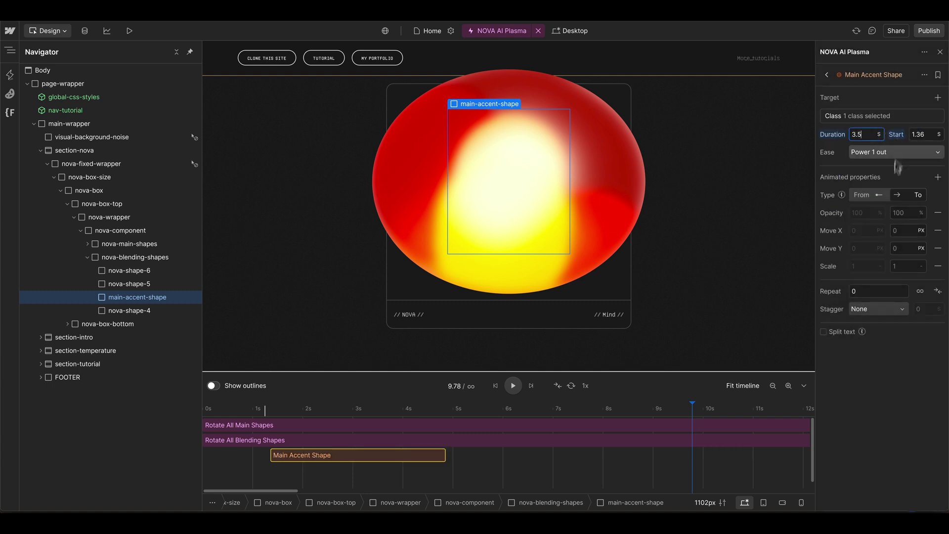
Step: Animate Width and Height, entering a height of 120%
left_click(937, 177)
left_click(898, 408)
left_click(895, 422)
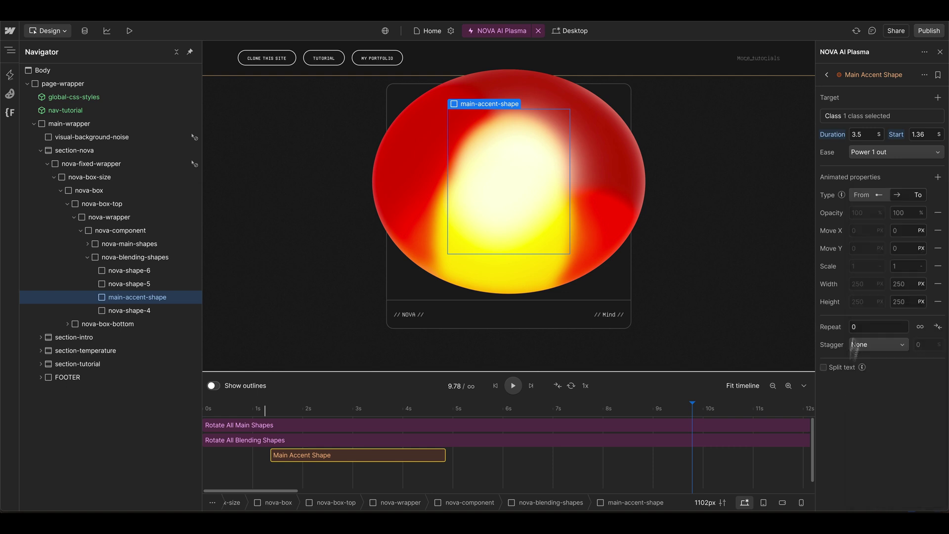
type("120%")
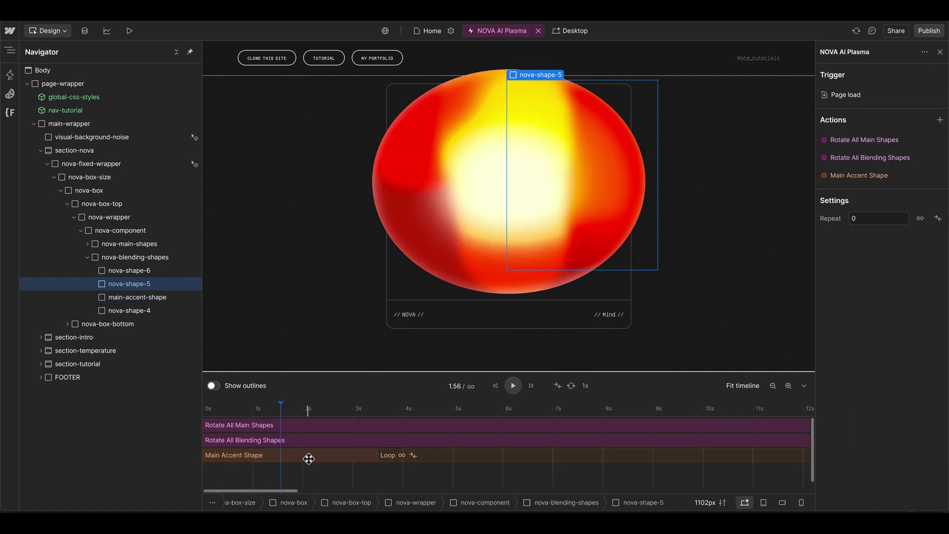
Step: Duplicate the Main Accent Shape action and shift the copy to start at 0.93 s
left_click(307, 454)
key("ctrl+d")
left_click_drag(302, 474, 346, 472)
right_click(343, 470)
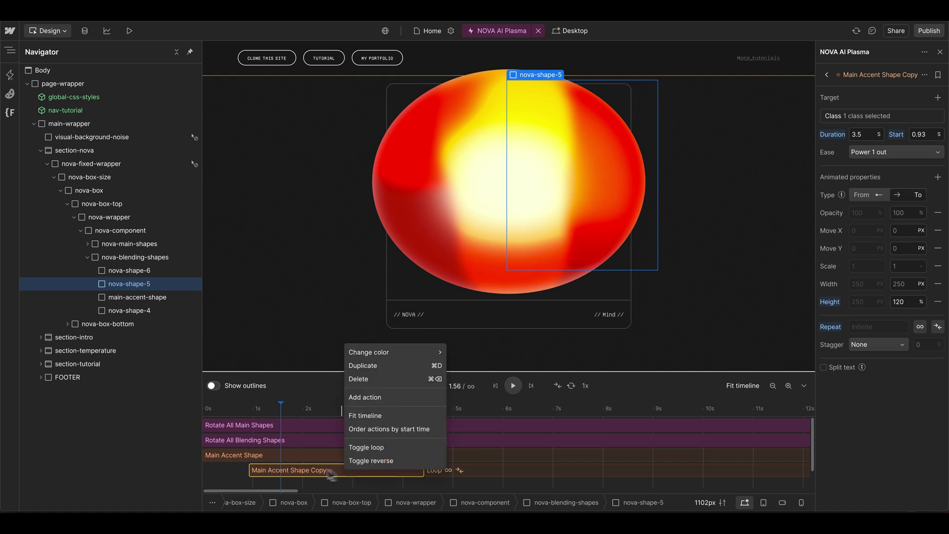
left_click(323, 470)
Step: Retarget the copy to nova-shape-5, set Move X to 120%, and start it at 0 s
left_click(852, 119)
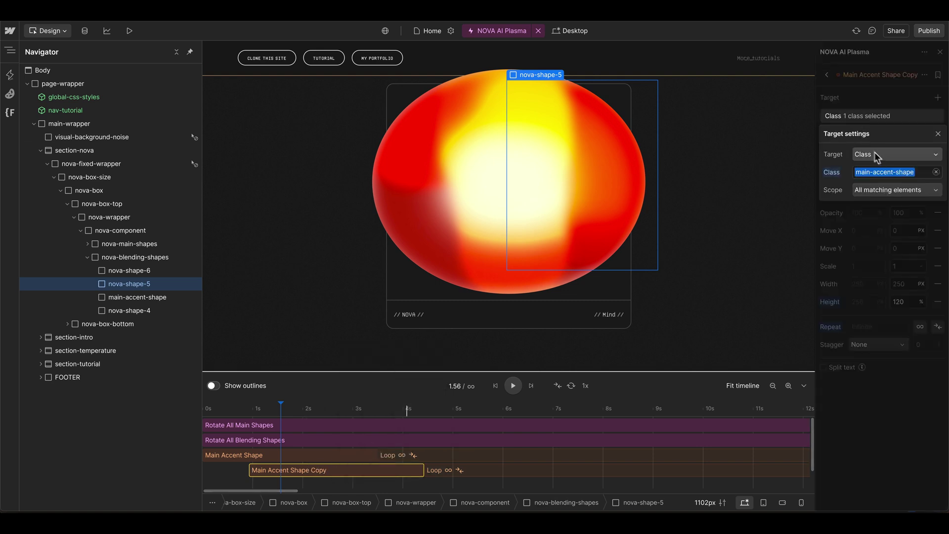
left_click(919, 172)
type("shap")
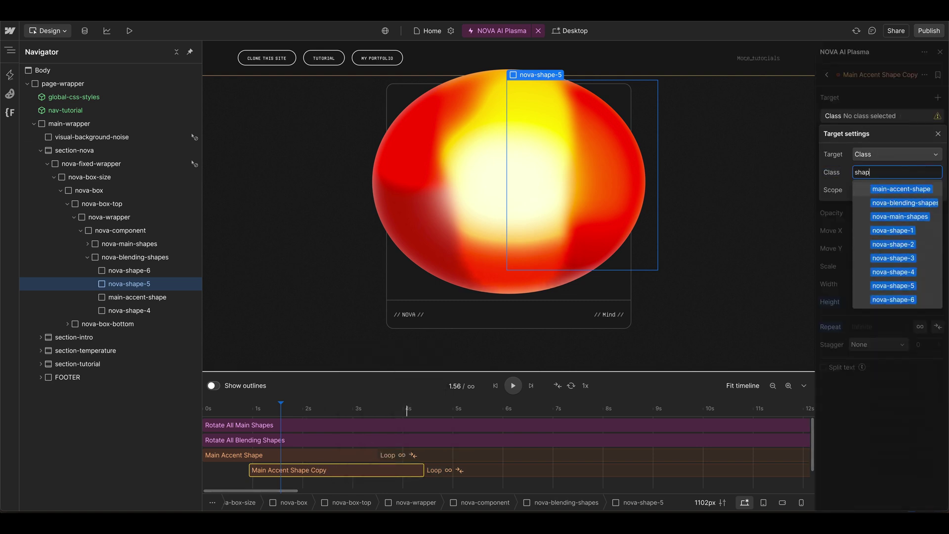
left_click(901, 288)
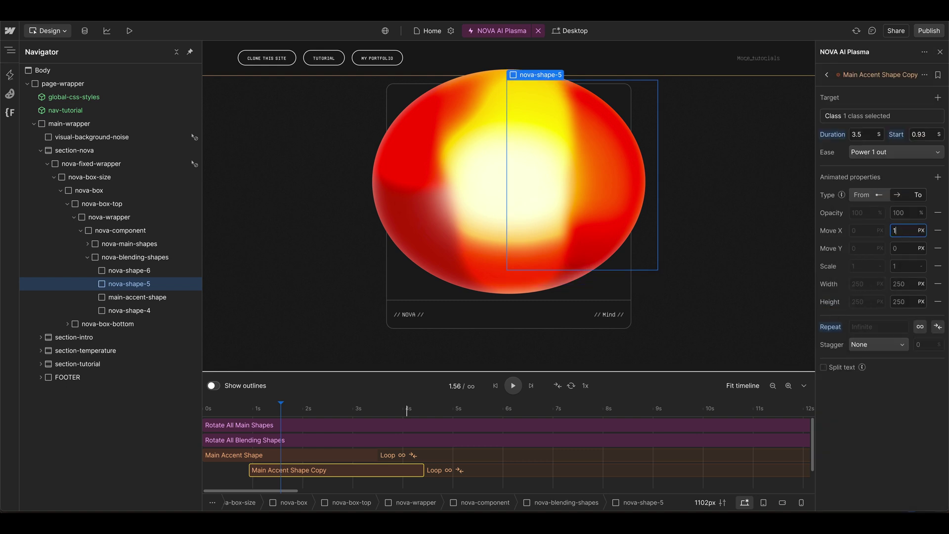
type("120%")
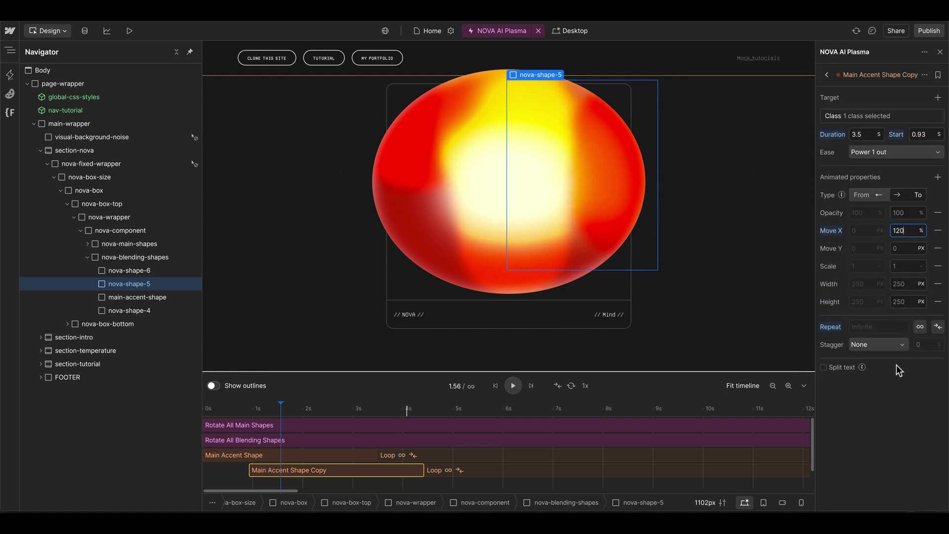
left_click_drag(346, 470, 299, 469)
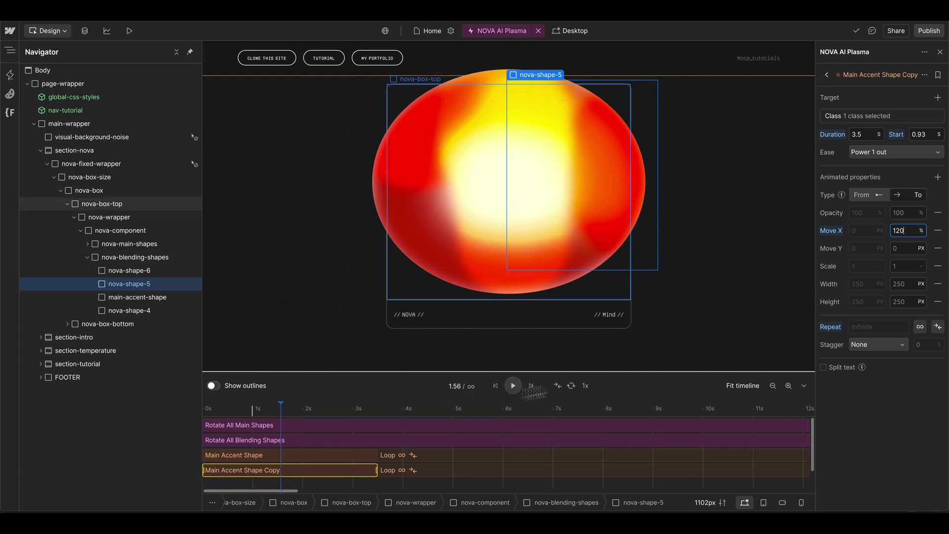
left_click(512, 386)
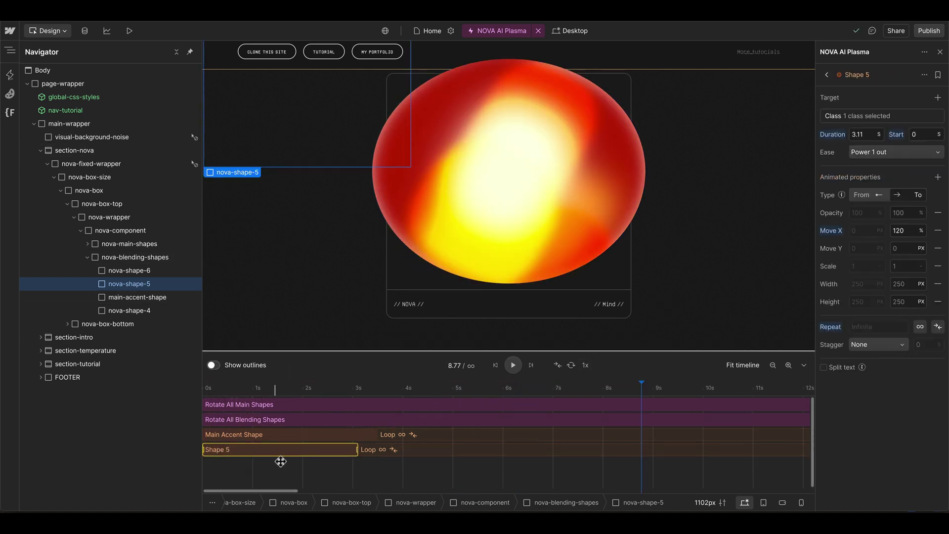
Step: Alt-drag Shape 5 into a Shape 5 Copy action and retarget it to nova-shape-1
mouse_move(280, 462)
left_mouse_down()
mouse_move(250, 462)
mouse_move(271, 465)
left_mouse_up()
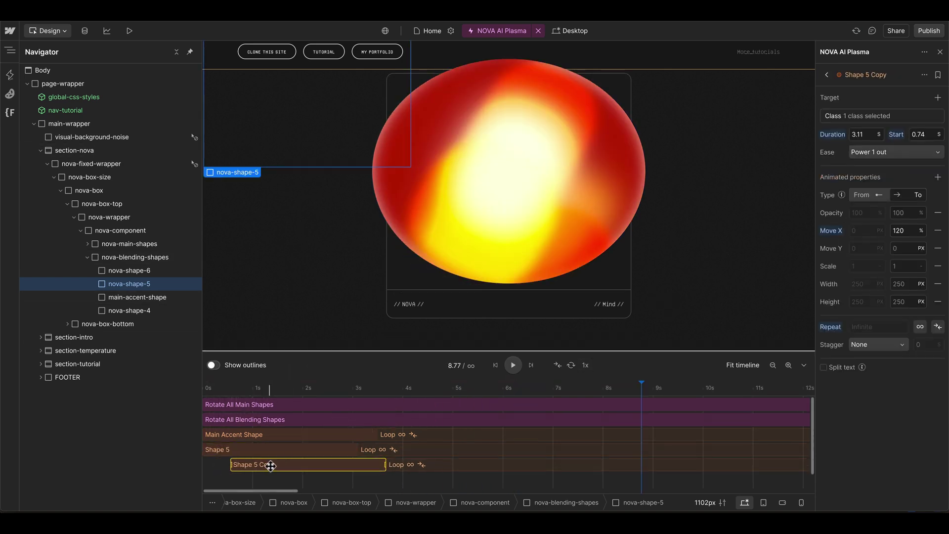
left_click(270, 390)
left_click(864, 116)
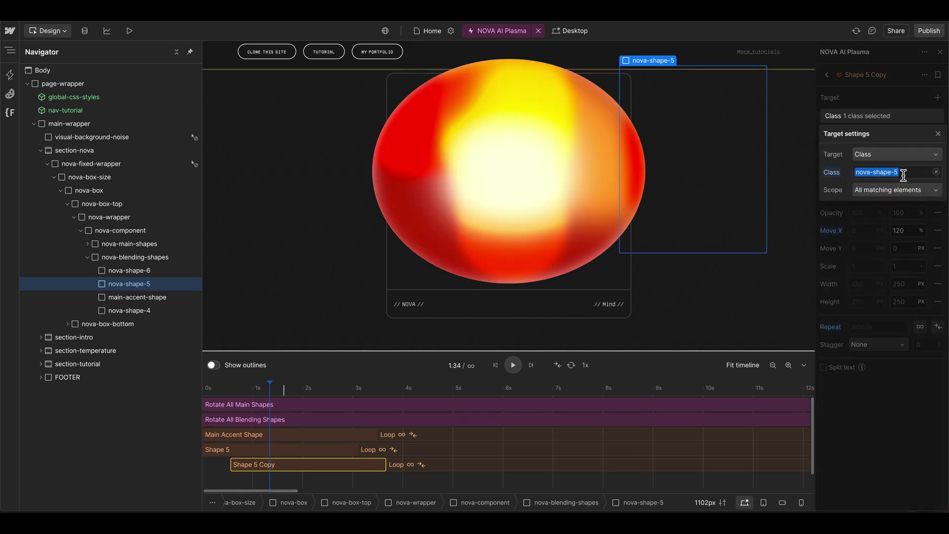
key("BackSpace")
type("shape")
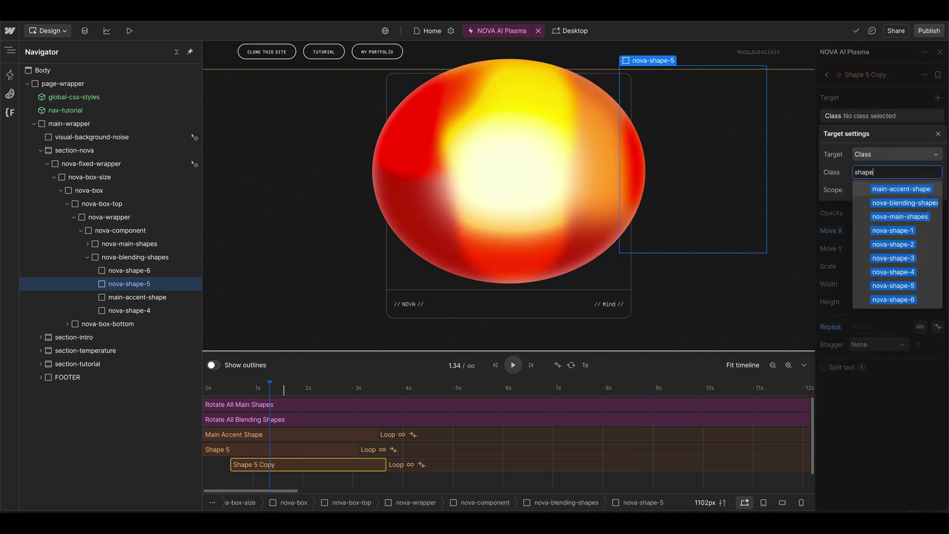
left_click(892, 230)
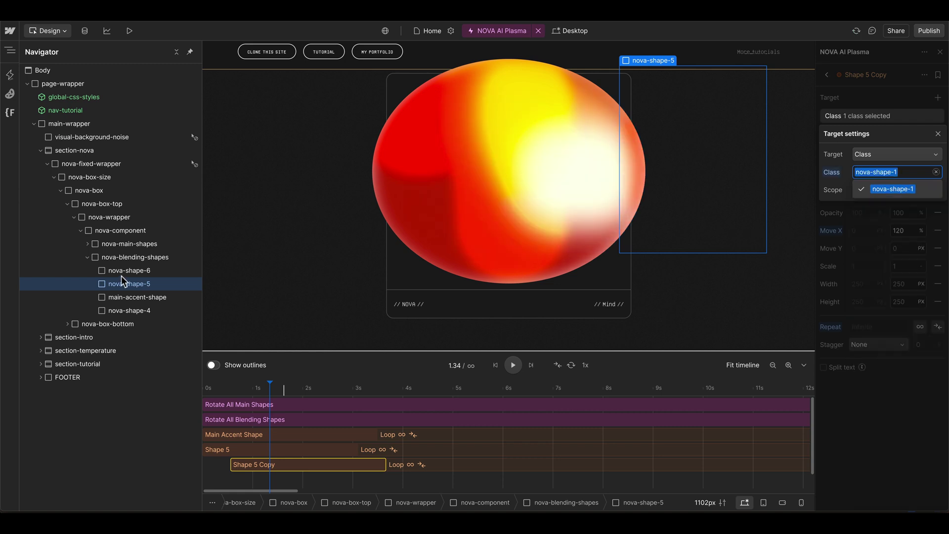
left_click(87, 244)
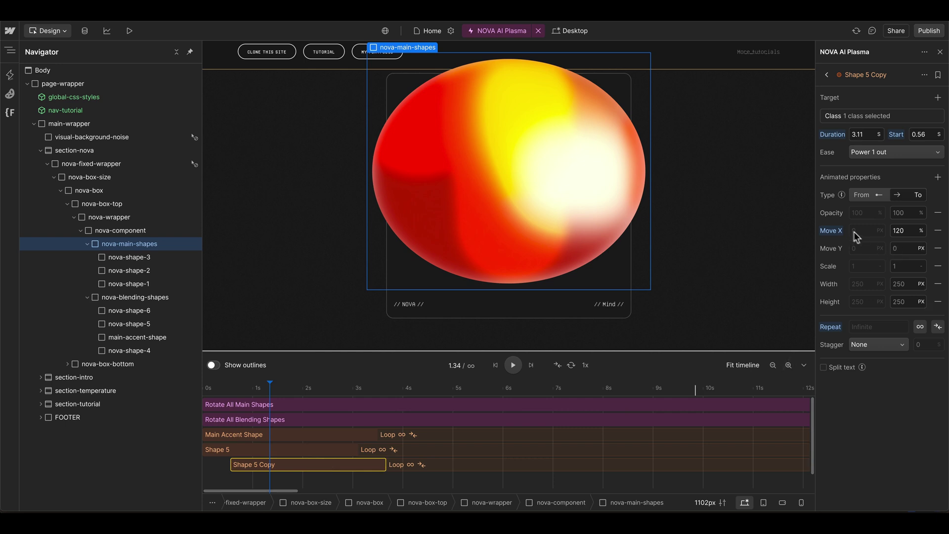
Step: Remove the Move X offset, scale from 0.5, and run the copy from 0 s to about 5 s
left_click(832, 230, "alt")
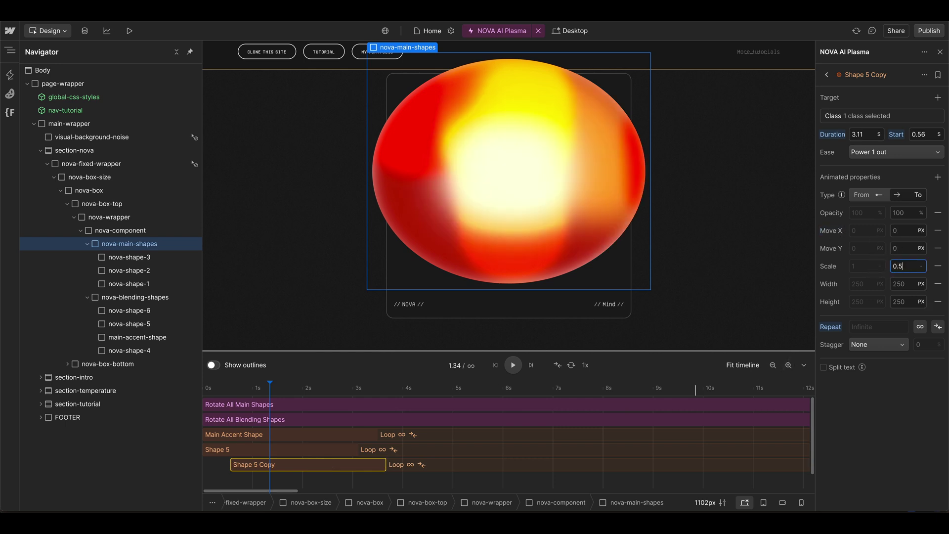
key("Return")
left_click_drag(306, 464, 279, 465)
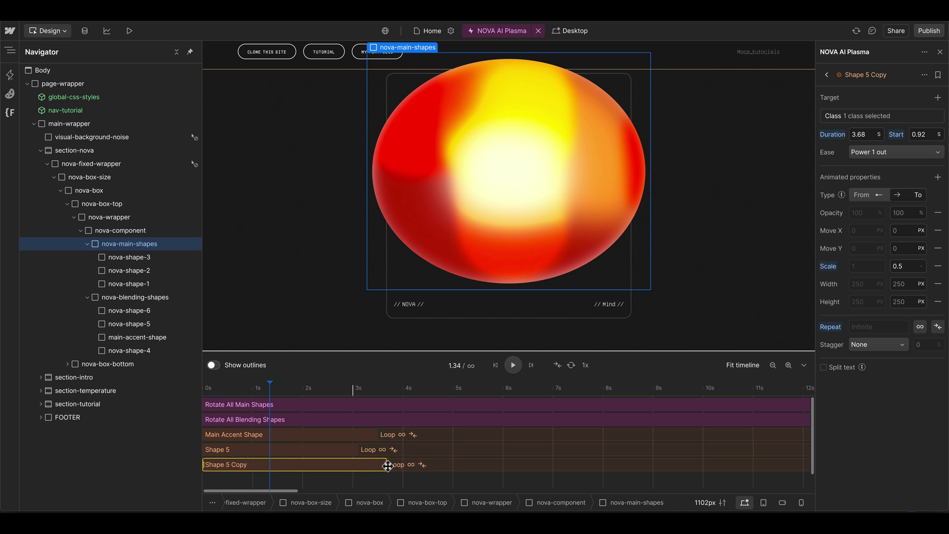
left_click_drag(358, 464, 450, 465)
left_click(512, 364)
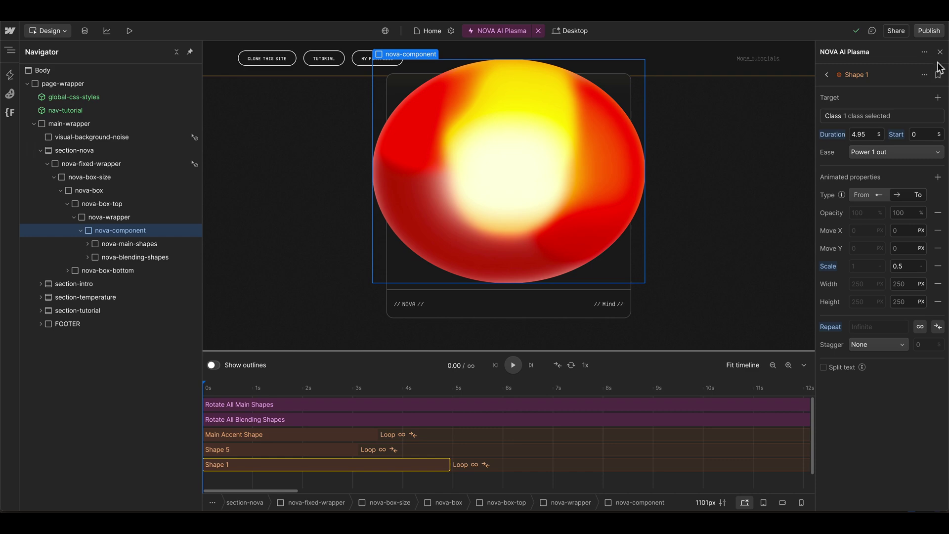
Step: Re-enable the orb's 2.2em blur filter and insert a new Div Block inside nova-component
left_click(940, 52)
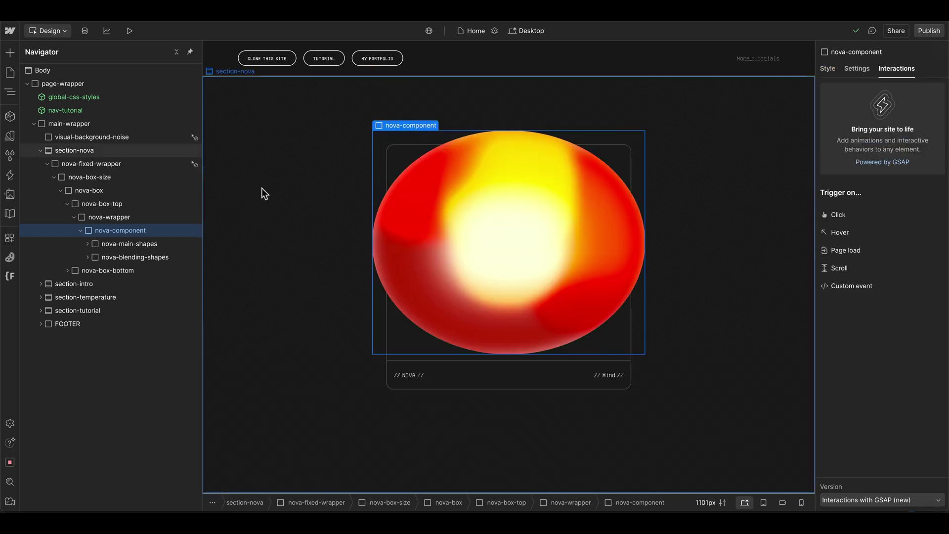
key("s")
scroll(883, 301, "down", 10)
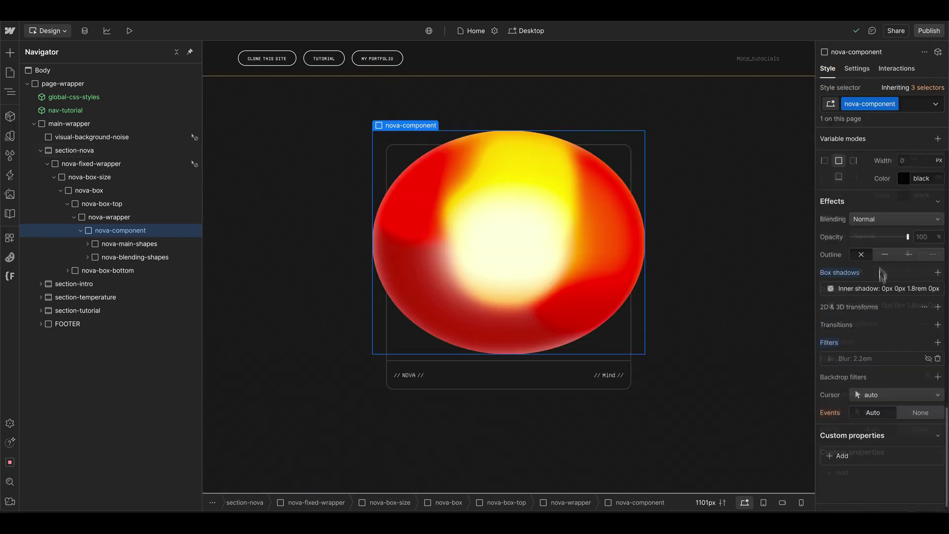
left_click(928, 344)
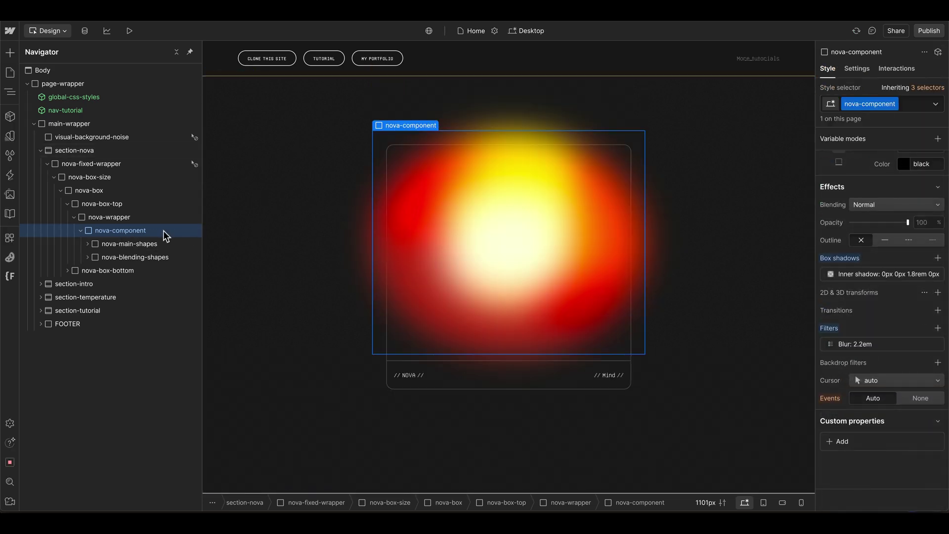
key("ctrl+k")
key("Return")
Step: Give the new div the class nova-eyes-wrapper and make it a flex container
key("ctrl+Return")
type("nova-eyes-wrapper")
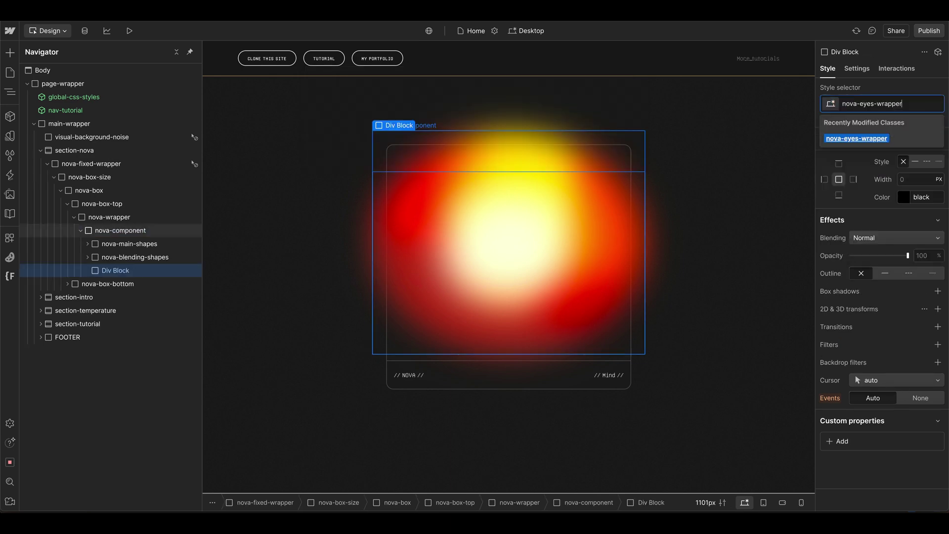
key("Return")
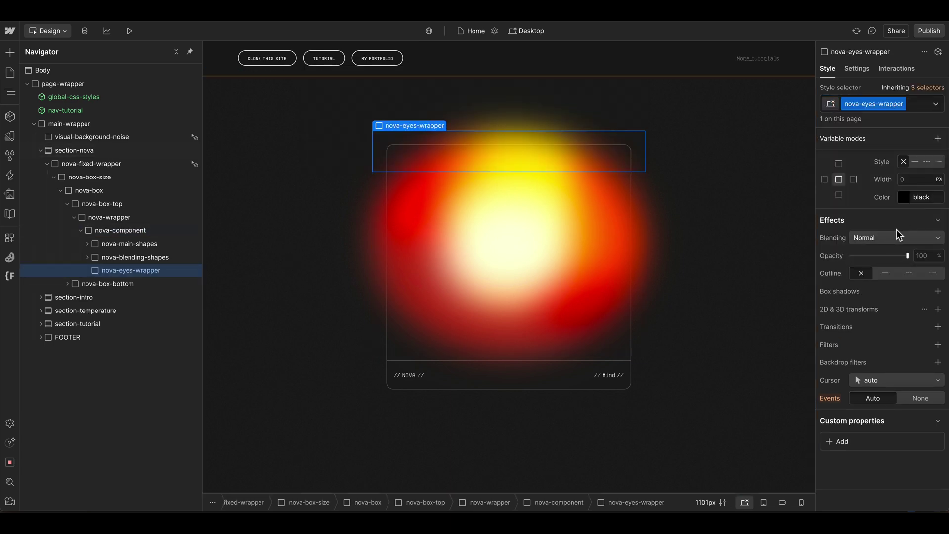
scroll(887, 275, "up", 8)
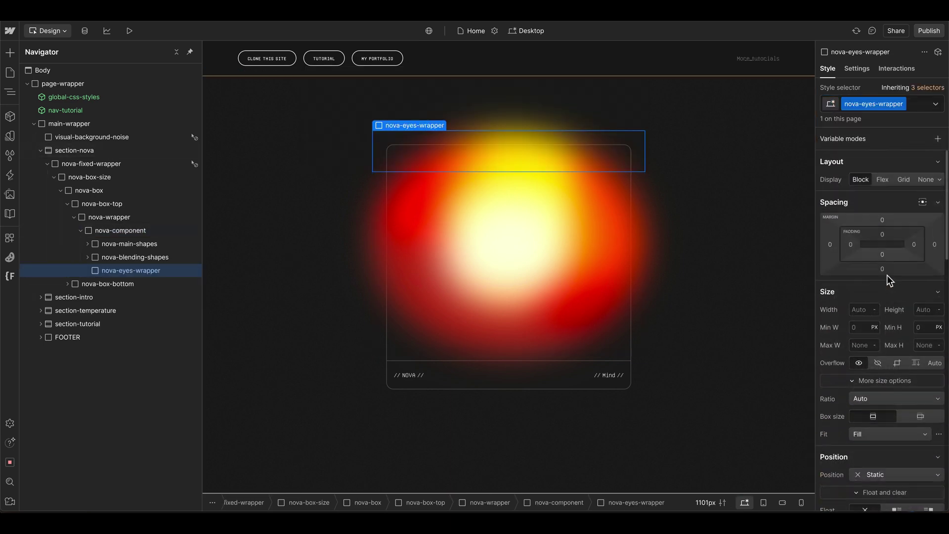
left_click(881, 179)
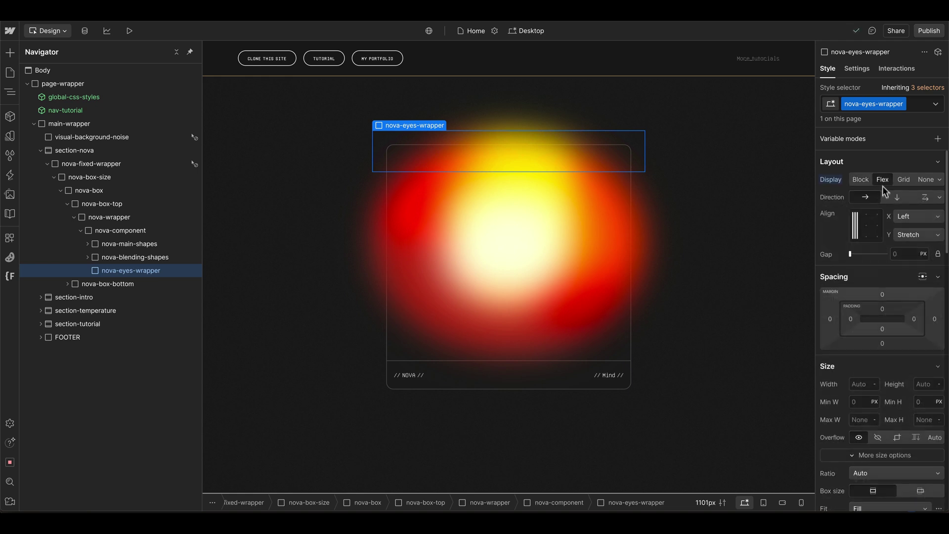
Step: Size the wrapper 45% by 25% and centre it with auto left and right margins
scroll(897, 262, "down", 2)
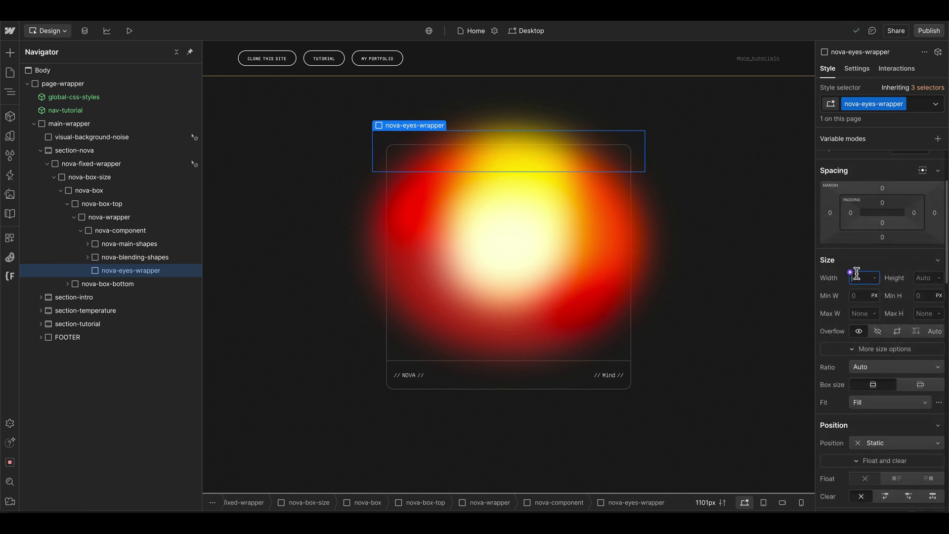
type("%")
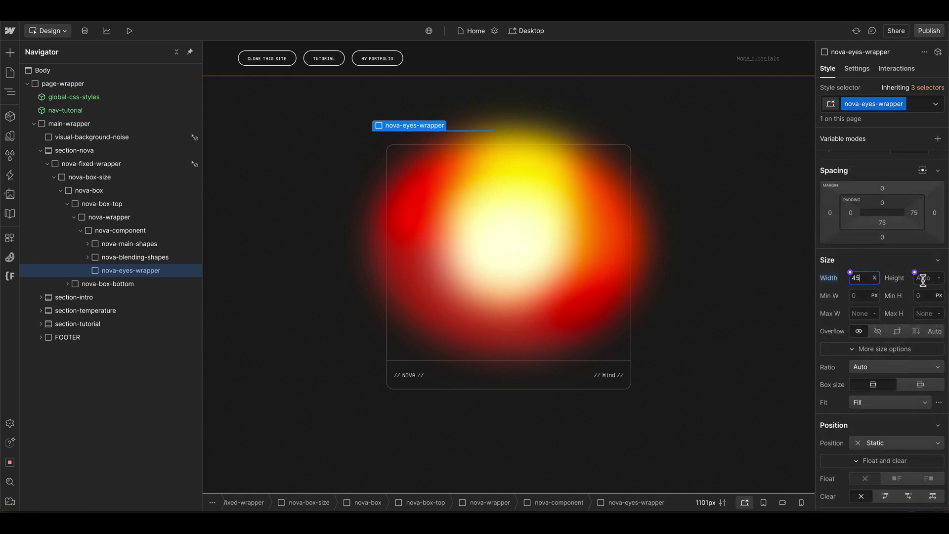
left_click(915, 272)
type("25%")
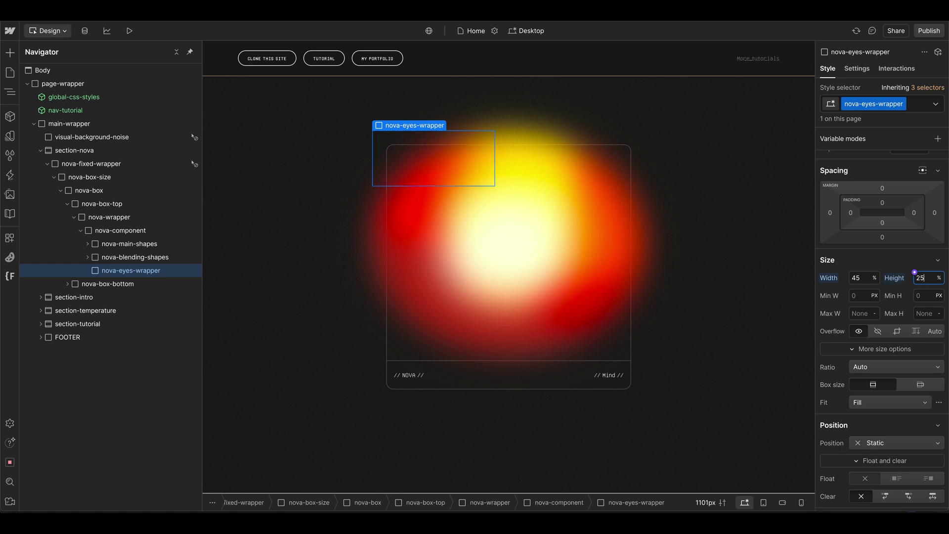
scroll(912, 282, "down", 2)
scroll(912, 281, "up", 4)
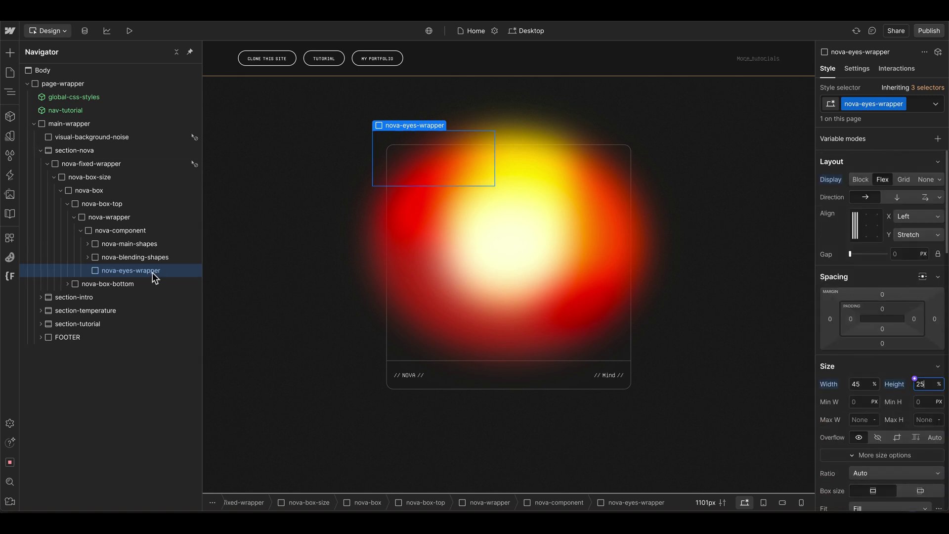
scroll(879, 354, "down", 1)
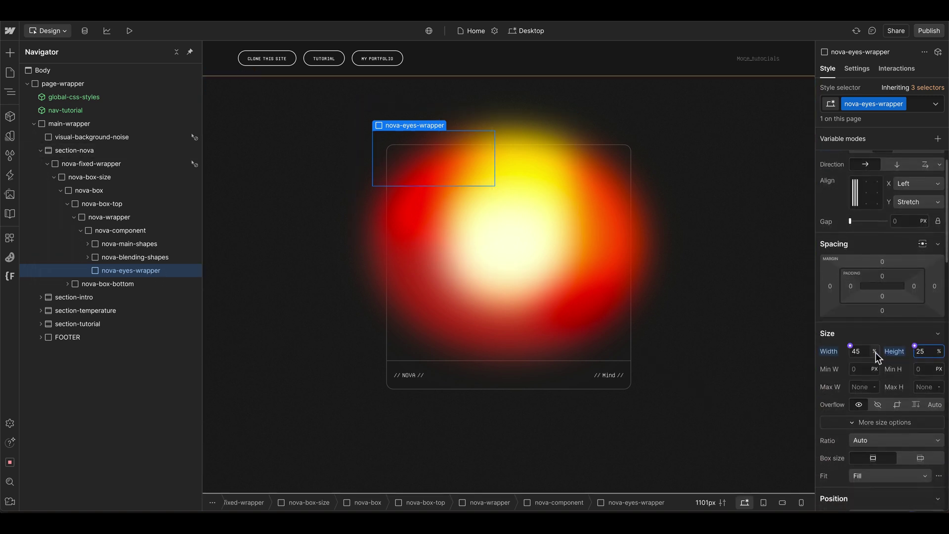
left_click(919, 245)
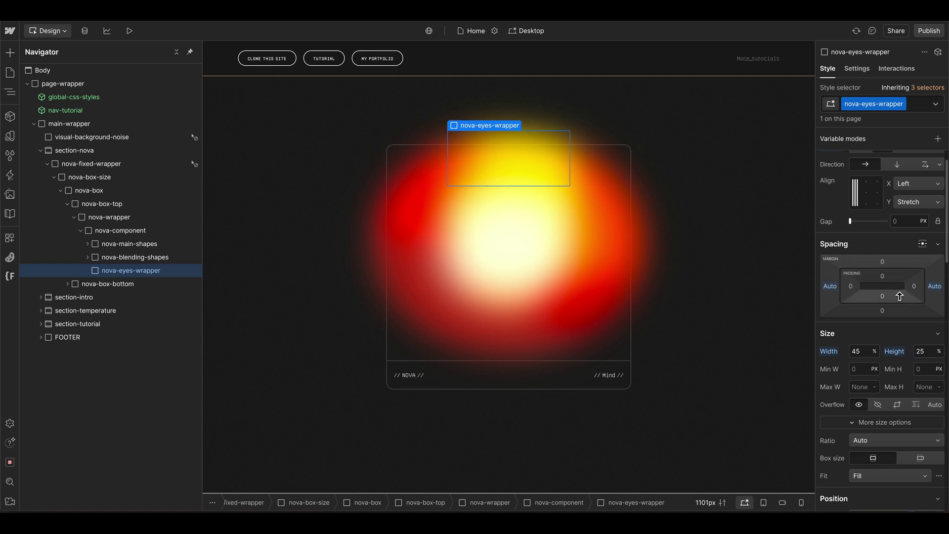
Step: Position the eyes wrapper absolutely with a 30% top offset
scroll(897, 294, "down", 2)
scroll(894, 296, "down", 3)
scroll(886, 267, "up", 1)
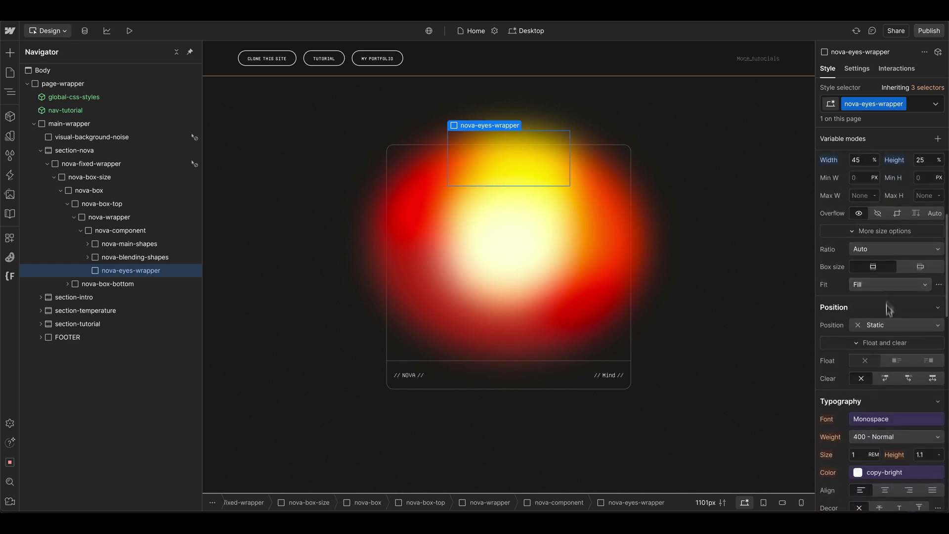
left_click(880, 335)
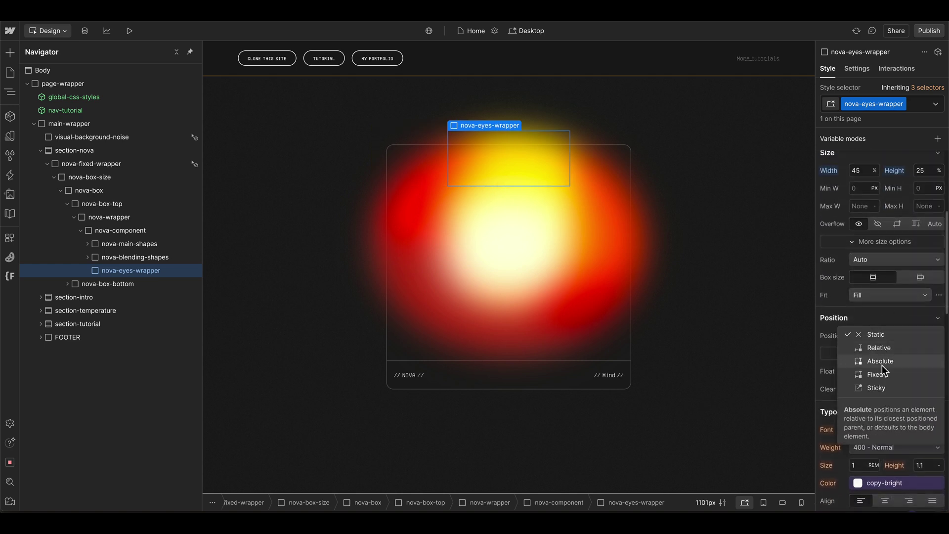
left_click(881, 364)
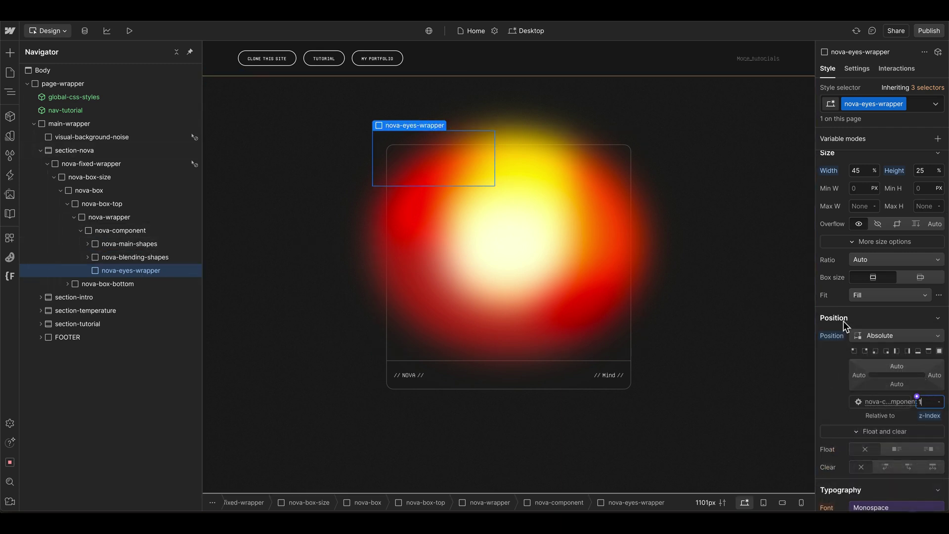
left_click(896, 366)
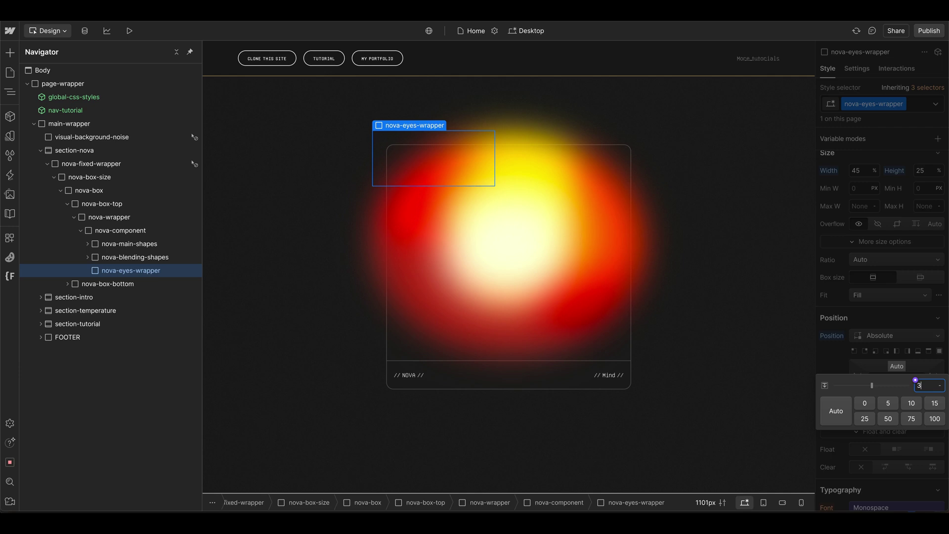
type("30%")
key("Return")
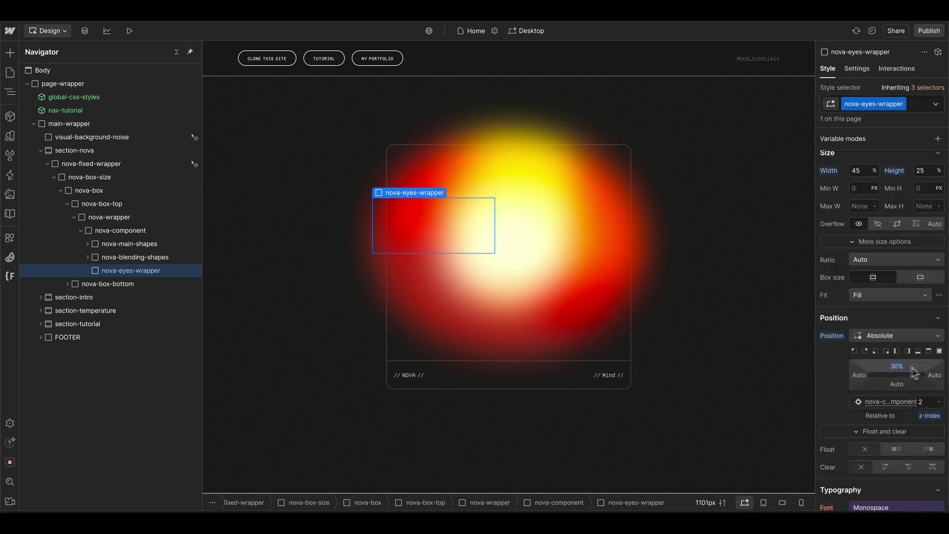
Step: Set the right and left offsets to 0 and move nova-eyes-wrapper under nova-wrapper
left_click(934, 374)
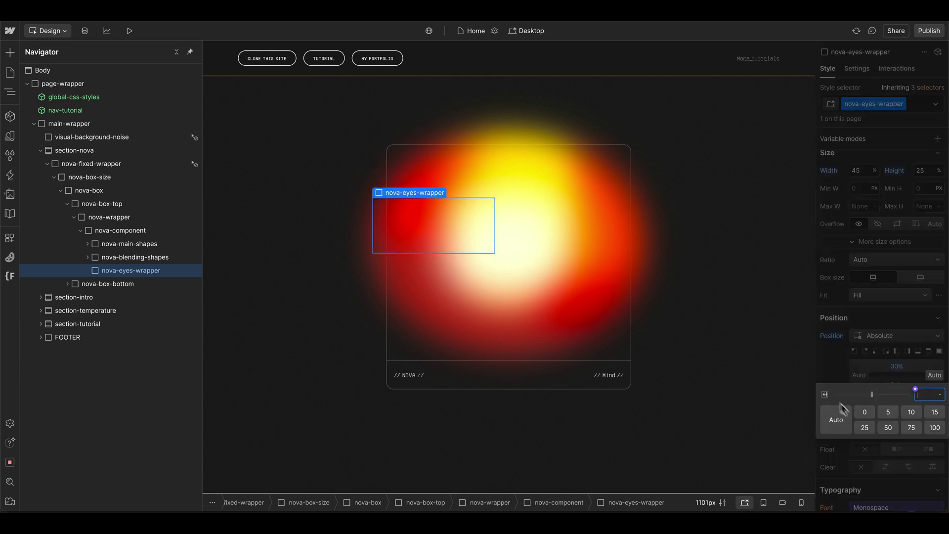
type("0")
key("Return")
left_click(859, 377)
left_click(864, 411)
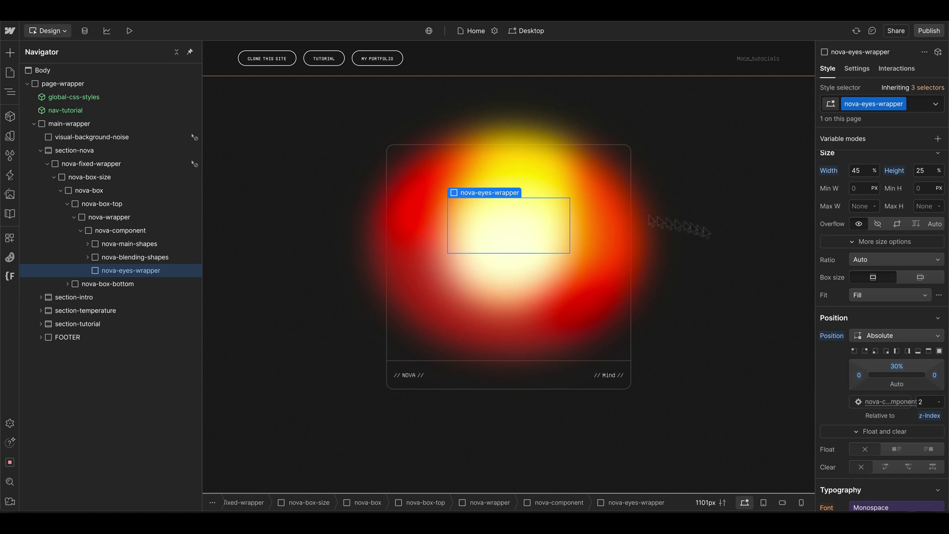
left_click_drag(120, 273, 134, 233)
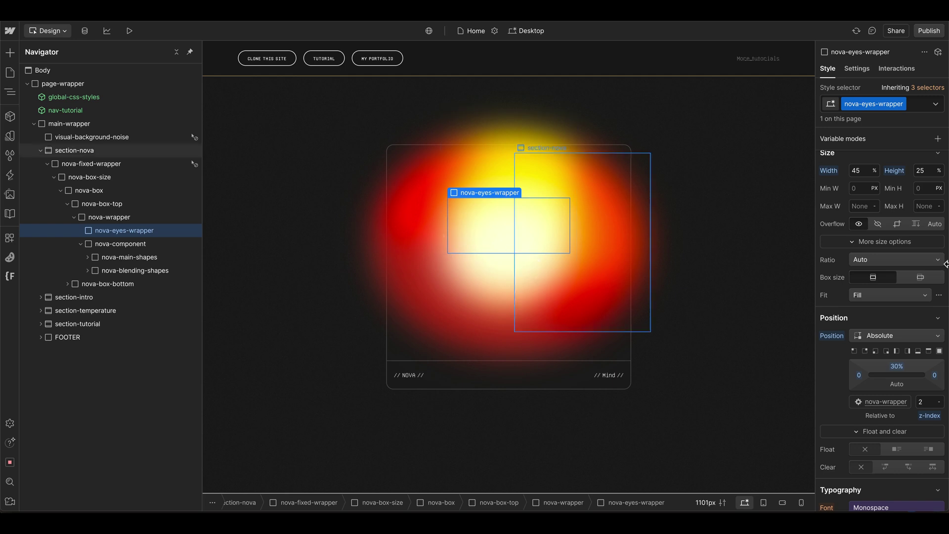
Step: Insert a Div Block into the eyes wrapper with the class nova-eye
key("ctrl+k")
type("div")
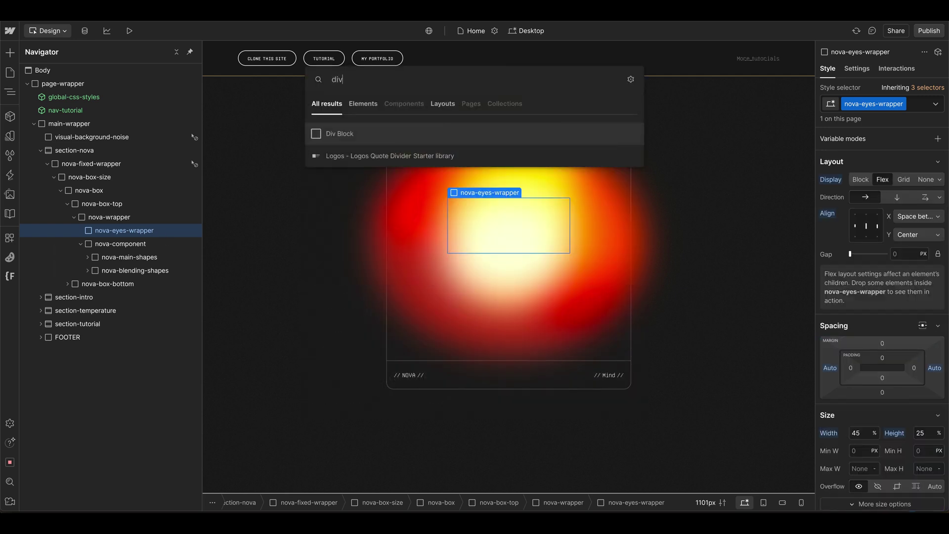
key("Return")
type("nova-eye")
key("Return")
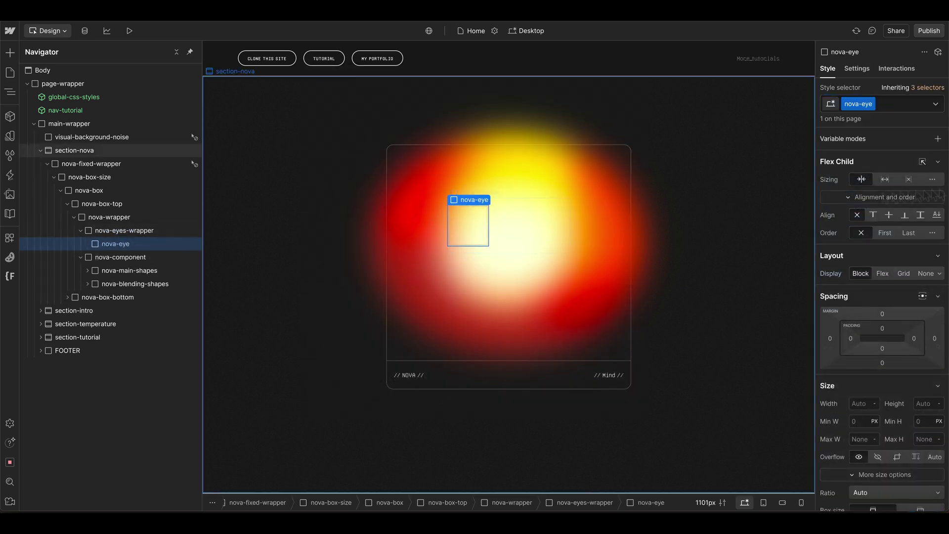
Step: Size the eye 20% wide by 100% tall with a 50% corner radius
scroll(876, 330, "down", 2)
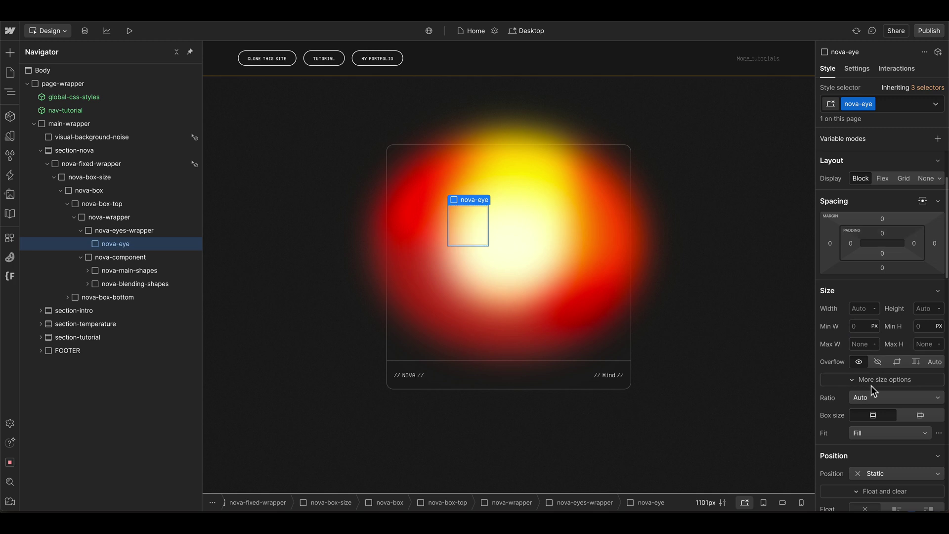
left_click(850, 303)
type("20%")
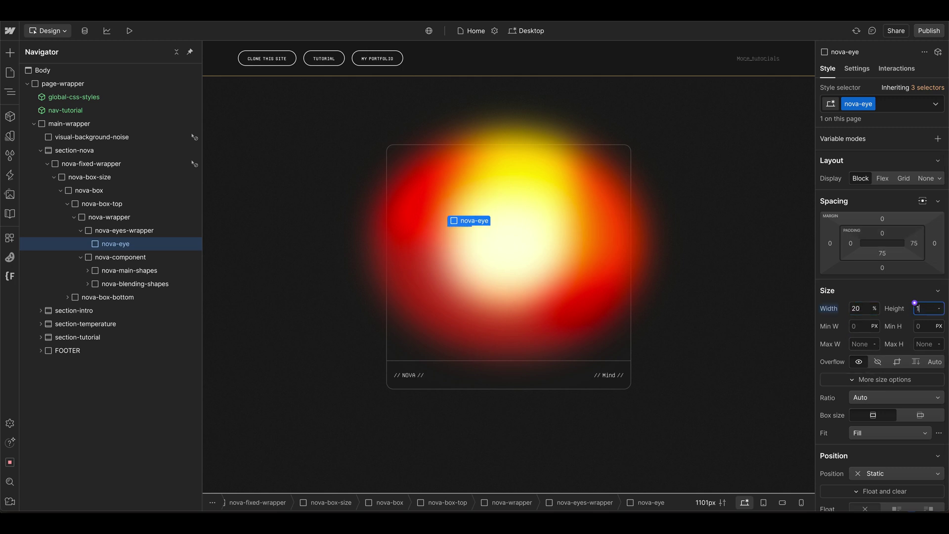
type("100%")
key("Return")
scroll(882, 203, "down", 5)
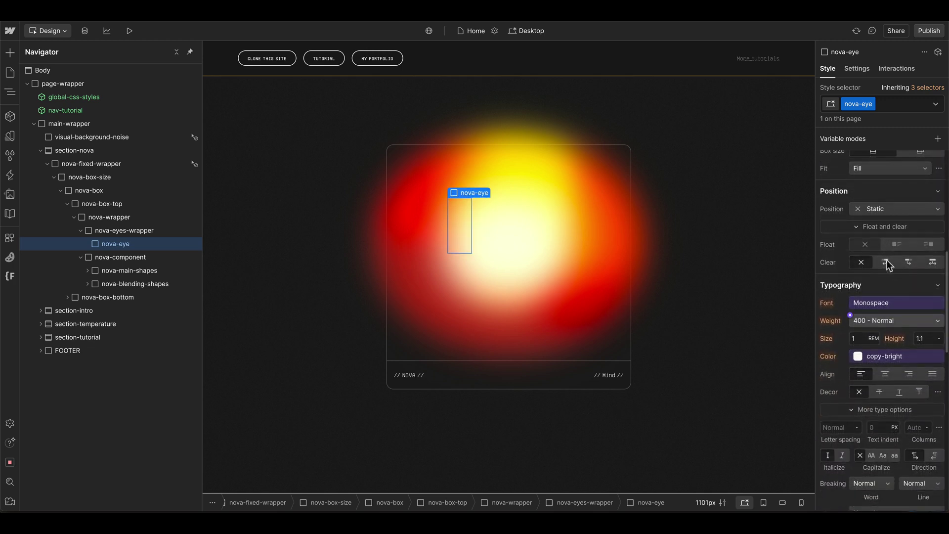
scroll(882, 206, "down", 6)
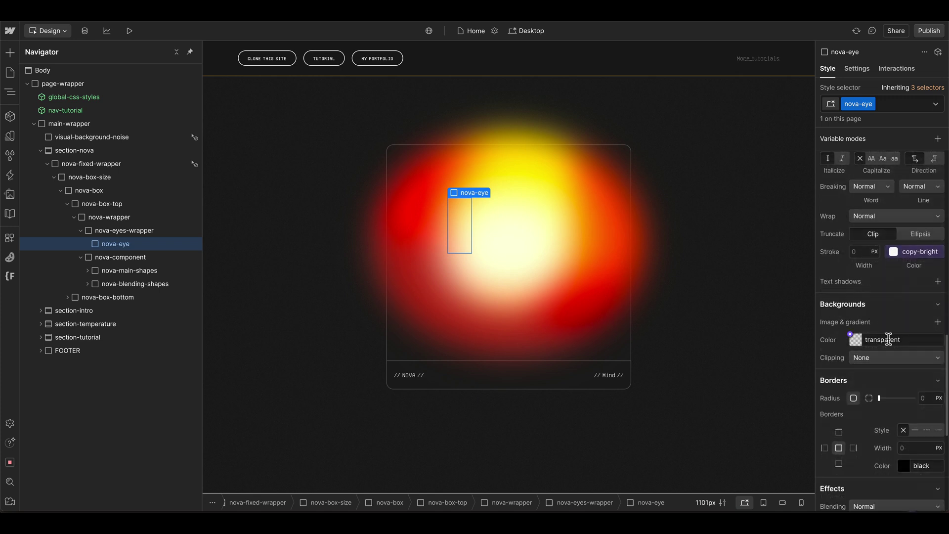
type("50")
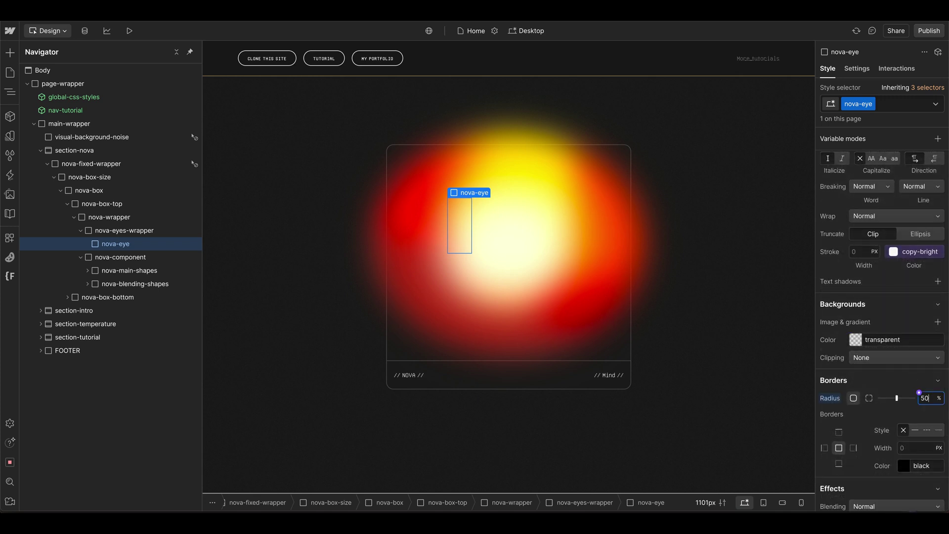
Step: Fill the eye with copy-bright, set 69% opacity, and add a 0.4em blur
left_click(852, 340)
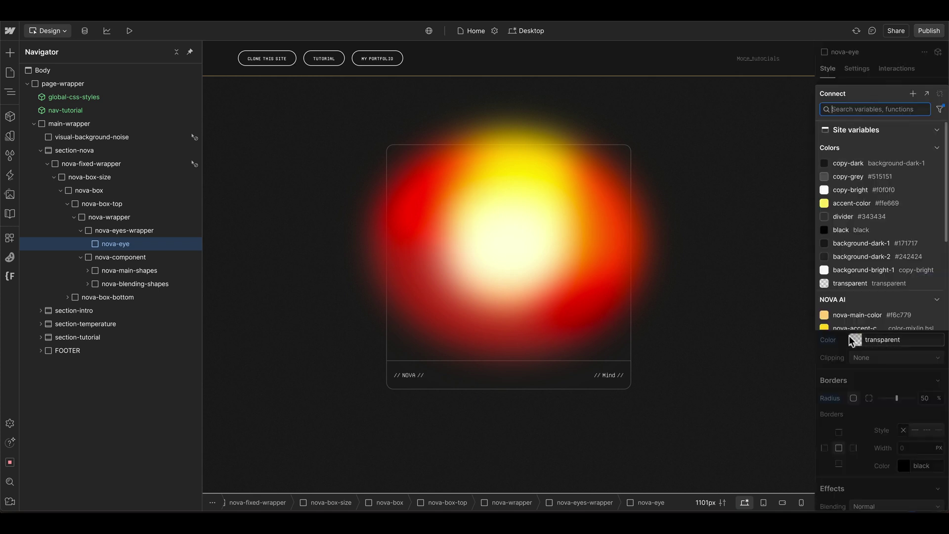
left_click(849, 191)
scroll(880, 331, "down", 4)
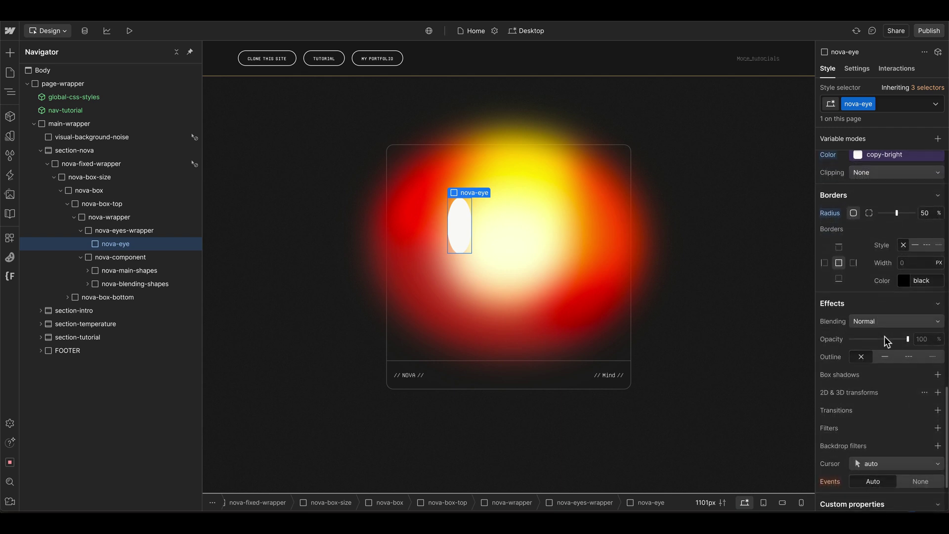
left_click_drag(884, 338, 890, 339)
scroll(929, 350, "down", 3)
left_click(938, 347)
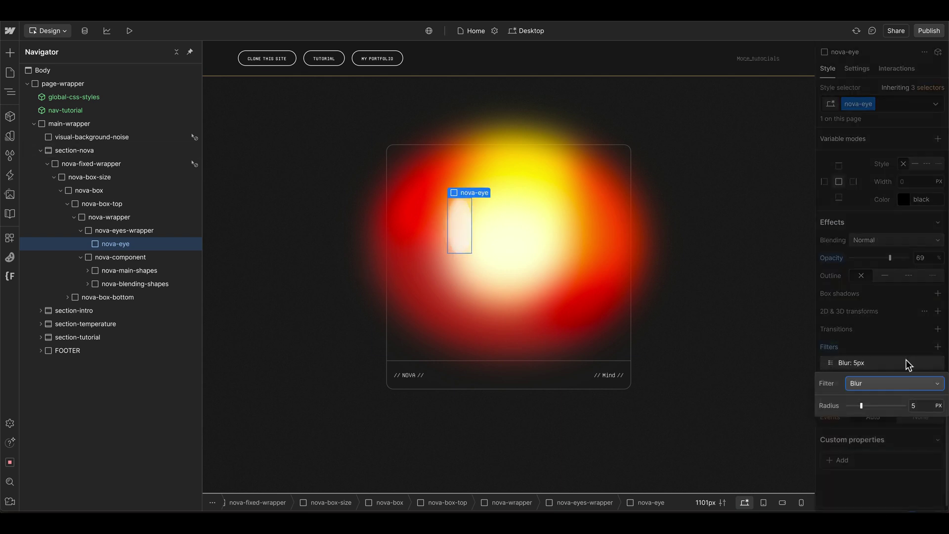
left_click(923, 405)
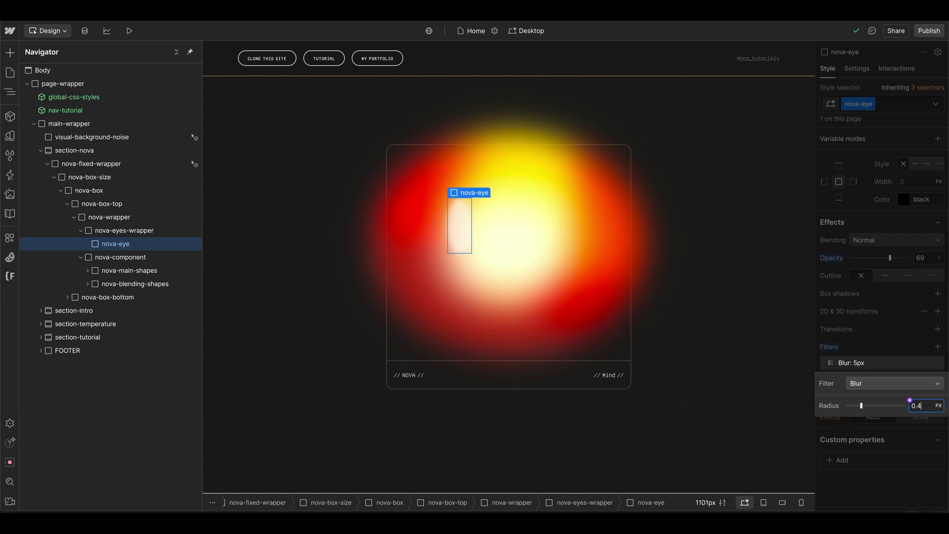
key("Return")
Step: Set nova-eyes-wrapper's blending mode to Overlay
left_click(129, 230)
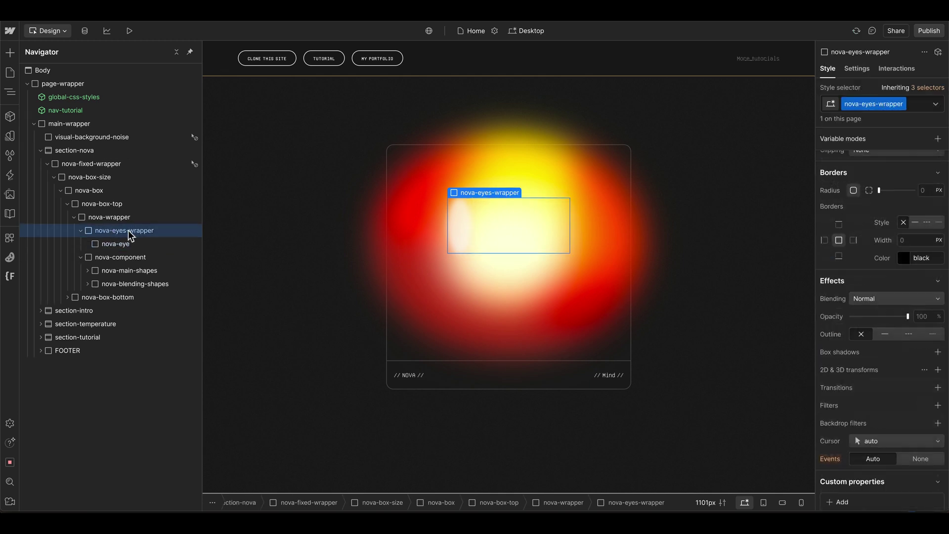
left_click(867, 301)
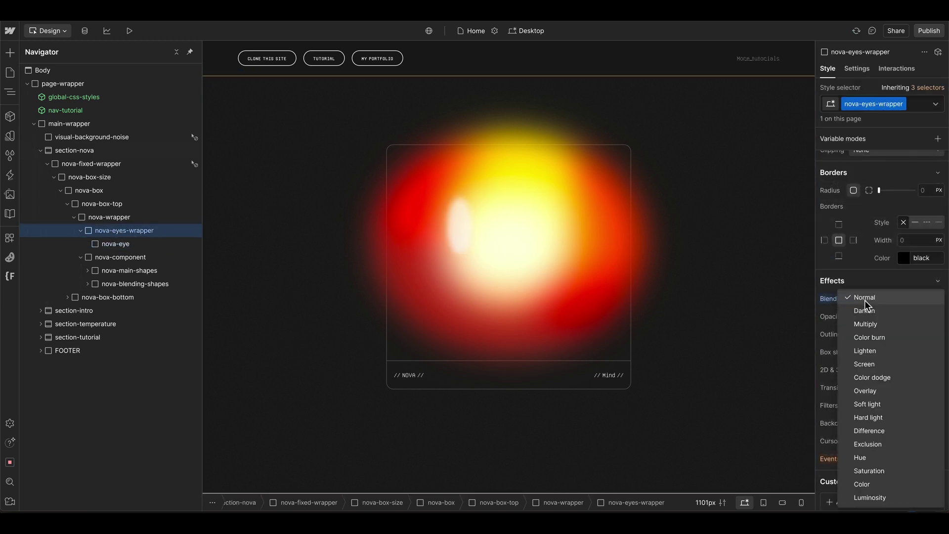
left_click(885, 391)
Step: Duplicate nova-eye to make a second eye, then reselect the first eye
left_click(167, 248)
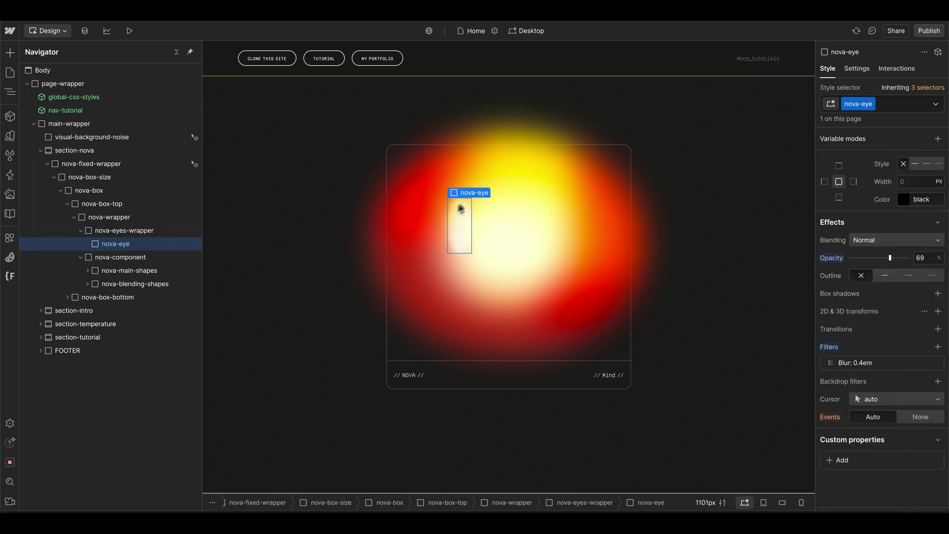
key("ctrl+d")
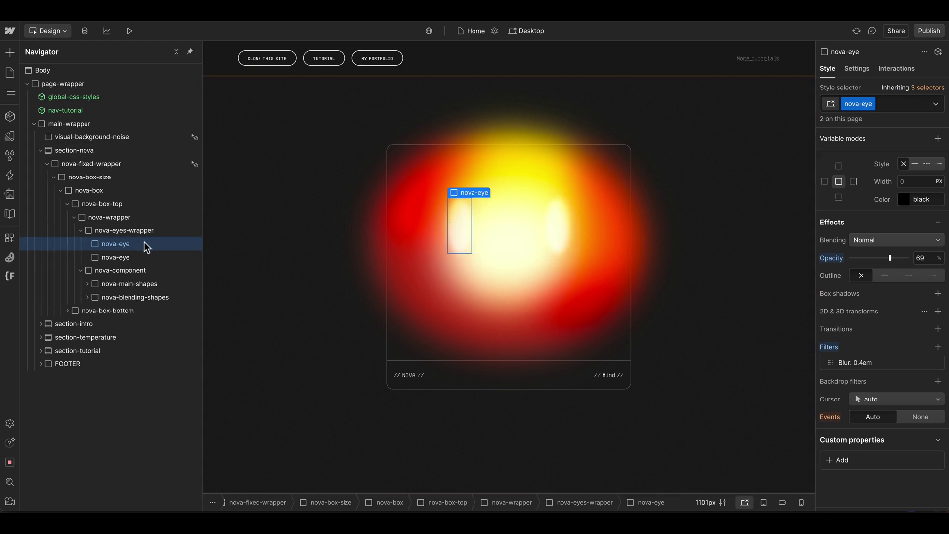
left_click(143, 232)
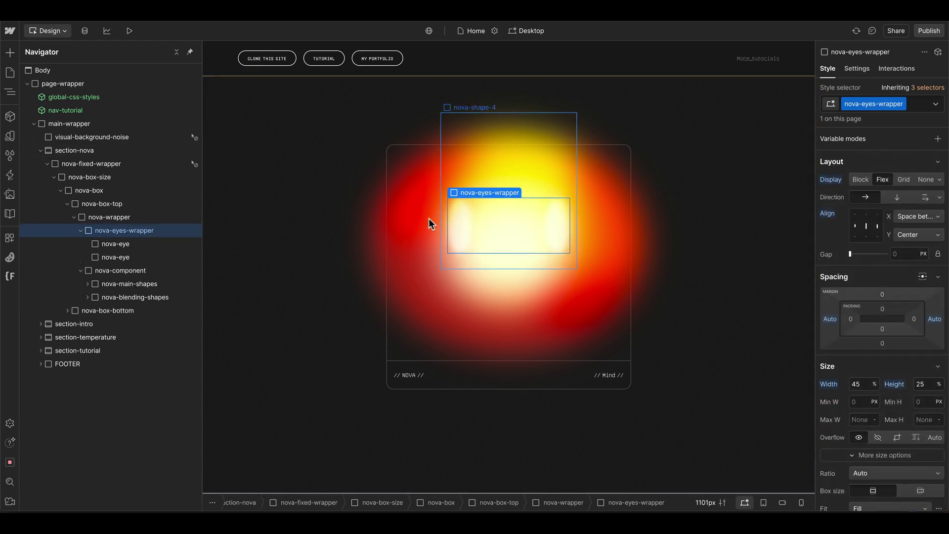
left_click(168, 244)
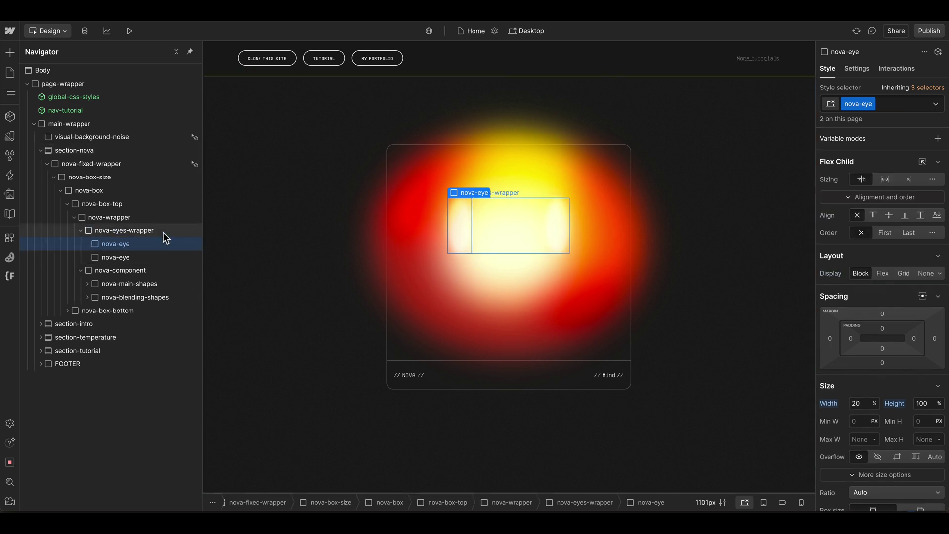
left_click(145, 234)
left_click(116, 244)
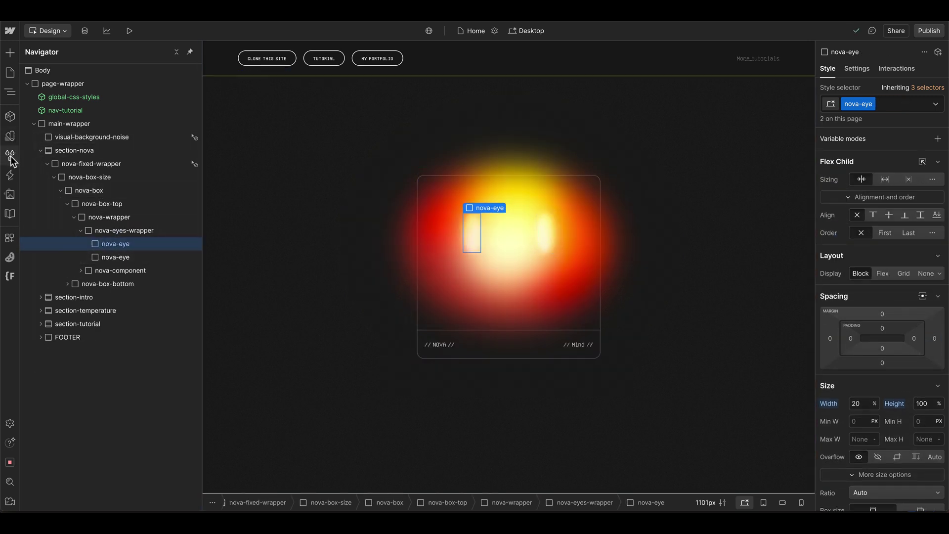
Step: Create a page-load interaction with a custom action named Eyes Blinking
left_click(10, 175)
left_click(147, 54)
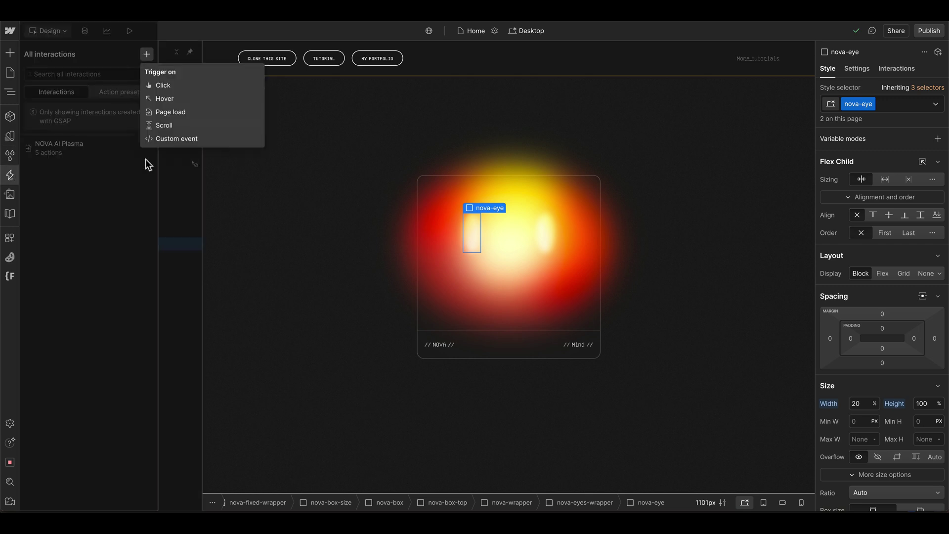
left_click(177, 111)
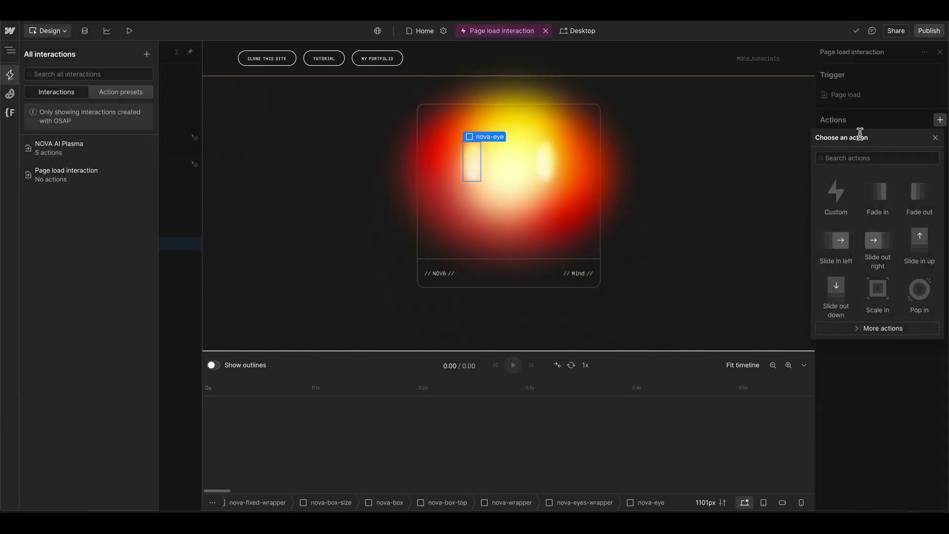
left_click(835, 192)
double_click(849, 52)
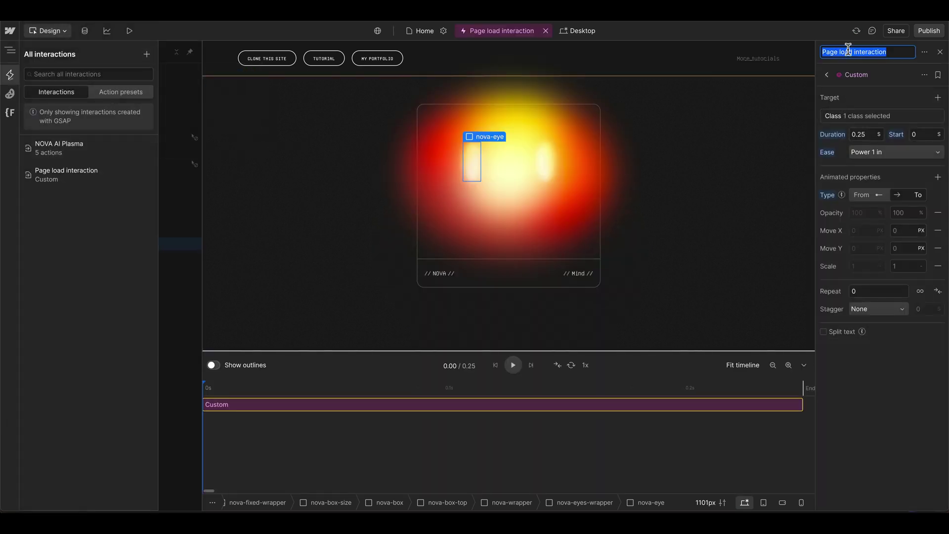
type("Eyes Blinking")
key("Return")
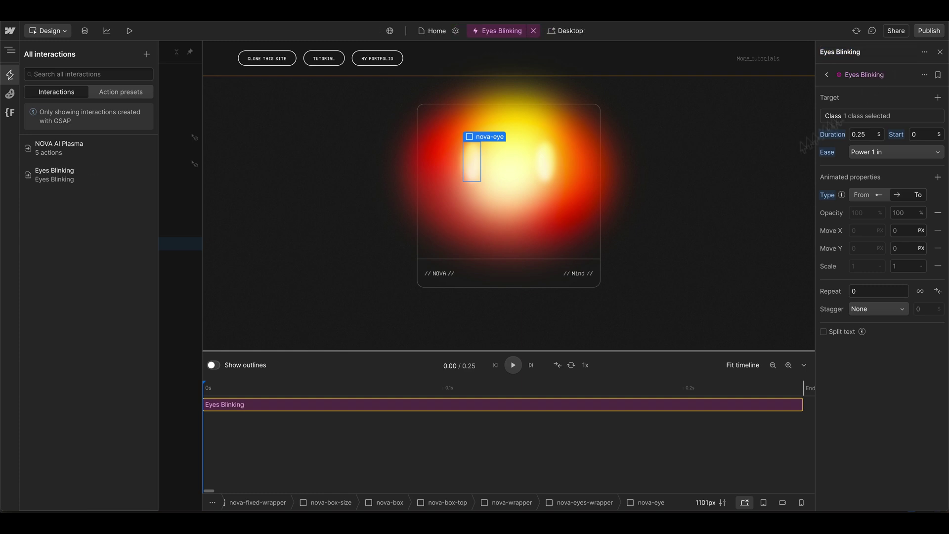
Step: Target the nova-eye class and animate Height to 0% over 0.15 s
left_click(10, 50)
left_click(875, 115)
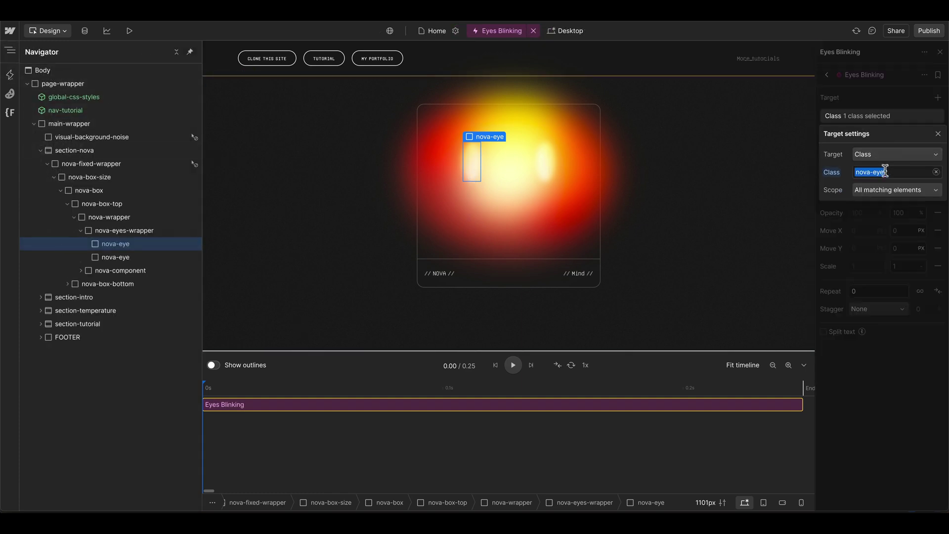
left_click(938, 133)
left_click(937, 177)
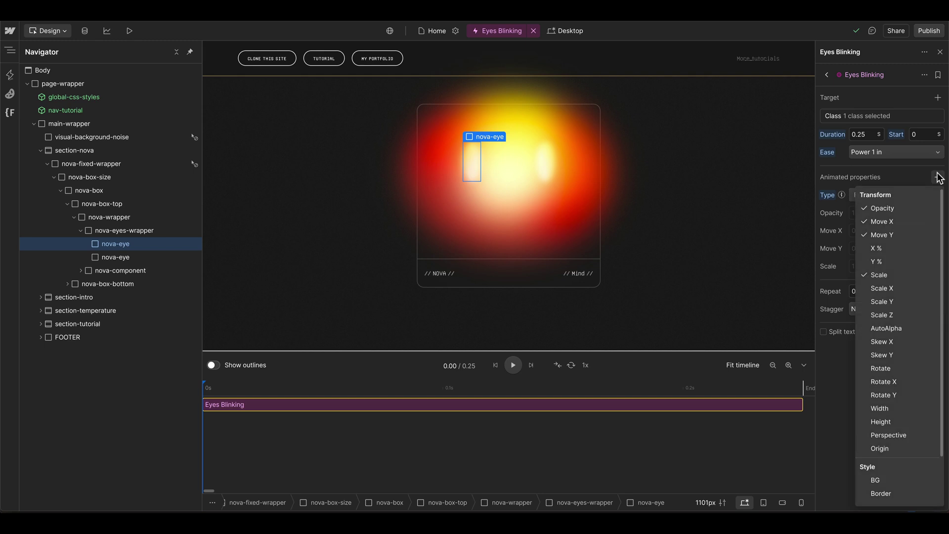
left_click(881, 421)
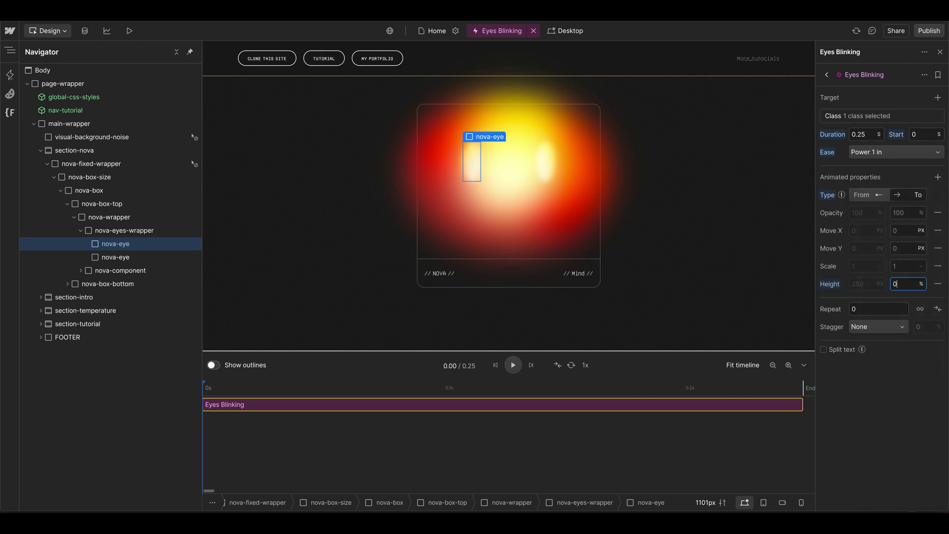
left_click(866, 133)
key("Return")
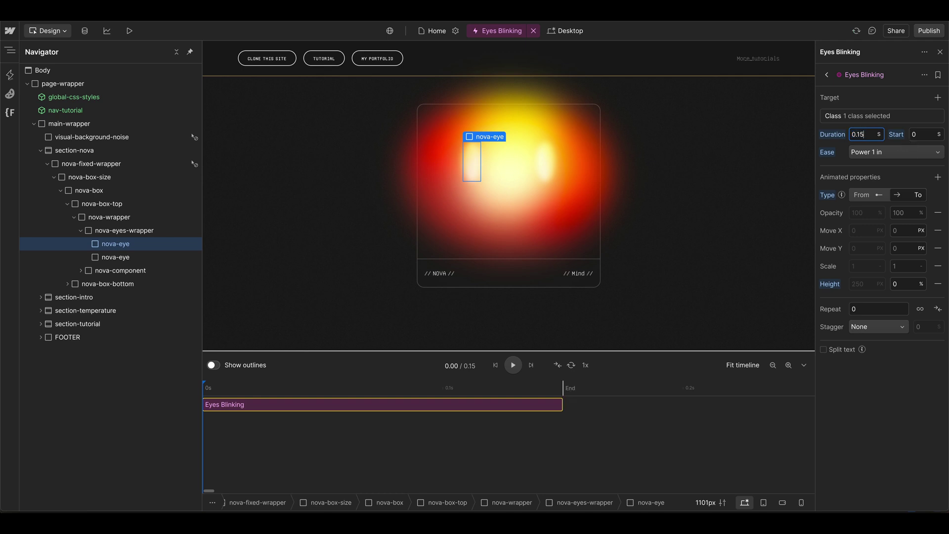
Step: Start the blink at 3 s, repeat once with yoyo, and stagger the eyes by 55 ms
left_click(772, 365)
left_click_drag(321, 404, 612, 405)
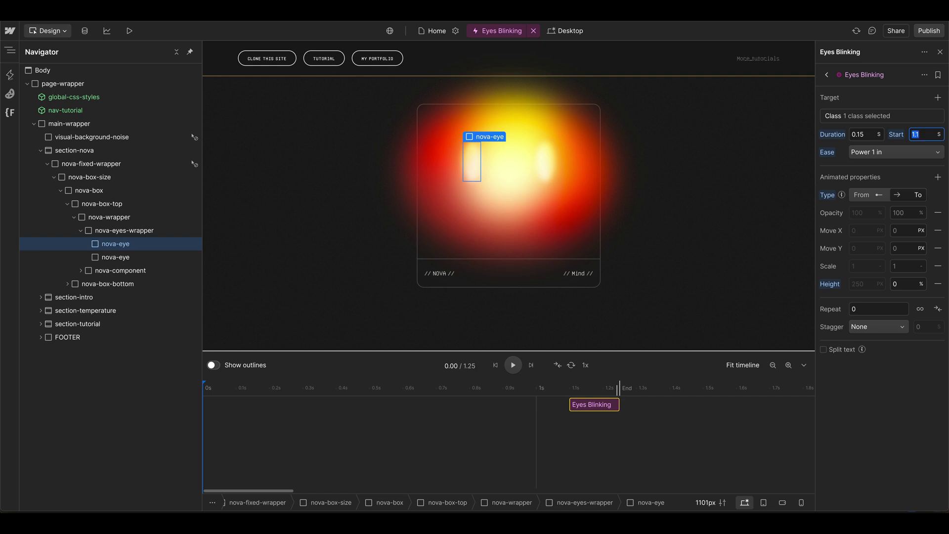
type("3")
key("Return")
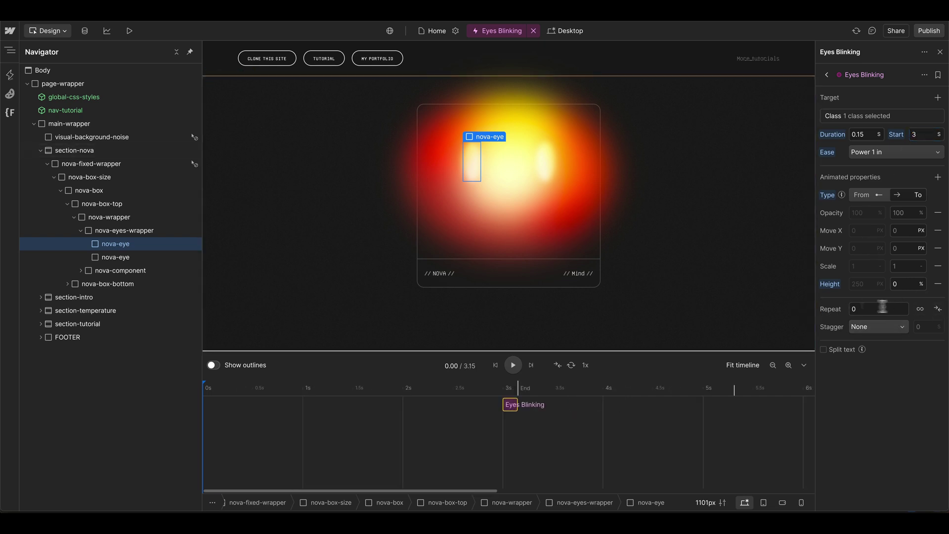
left_click(937, 310)
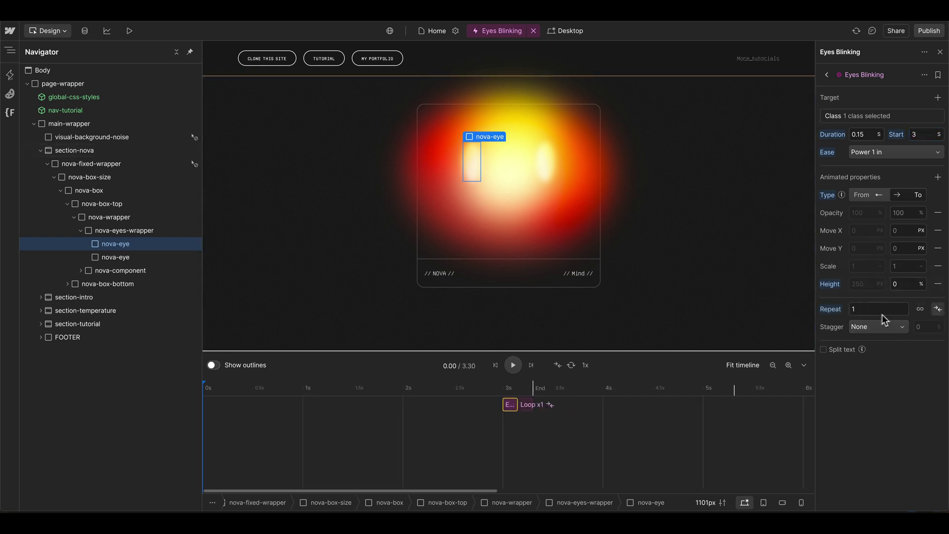
left_click(870, 327)
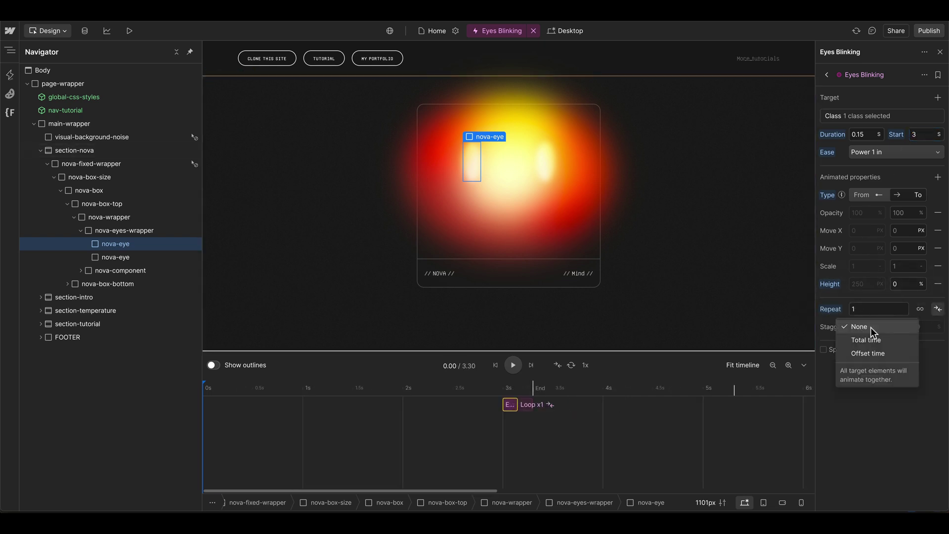
left_click(868, 352)
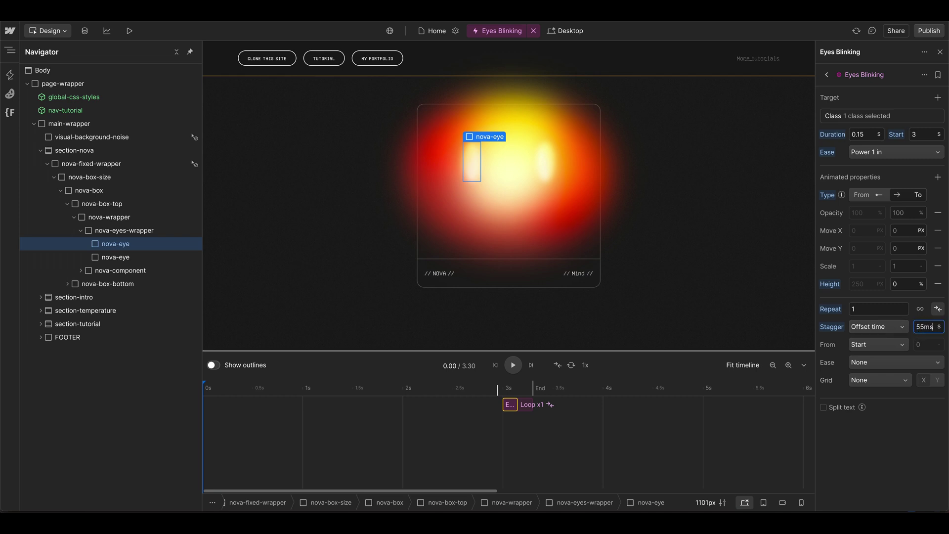
key("Return")
left_click(513, 365)
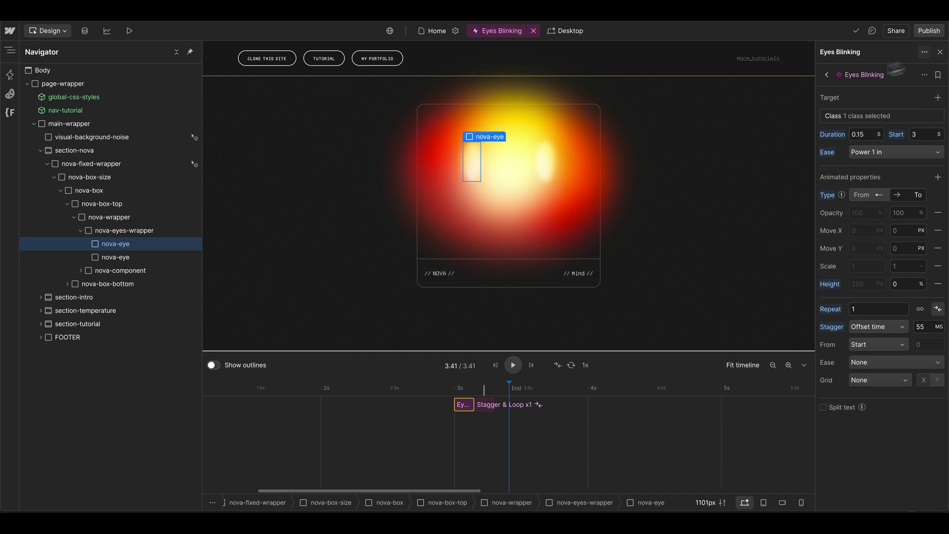
left_click(827, 75)
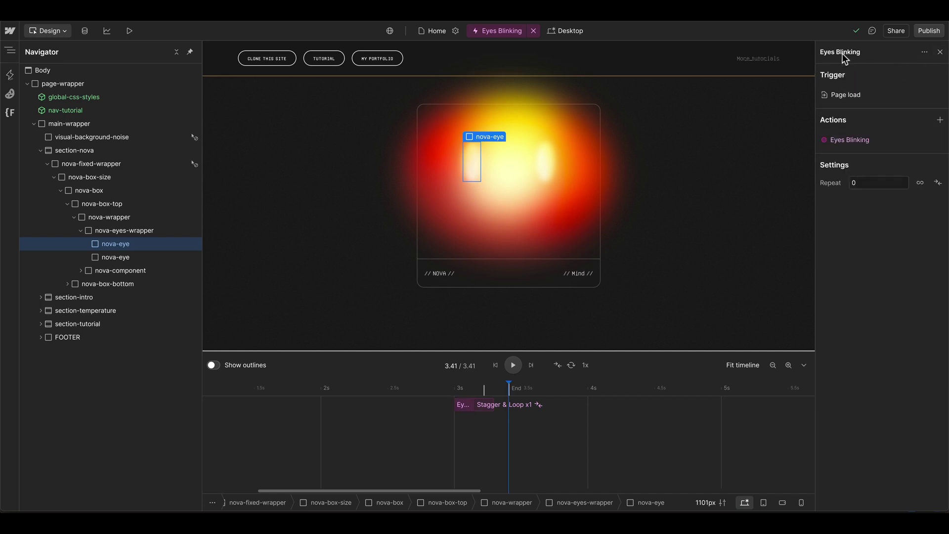
Step: Set Eyes Blinking to repeat infinitely and preview the blinking eyes
left_click(919, 182)
key("alt+p")
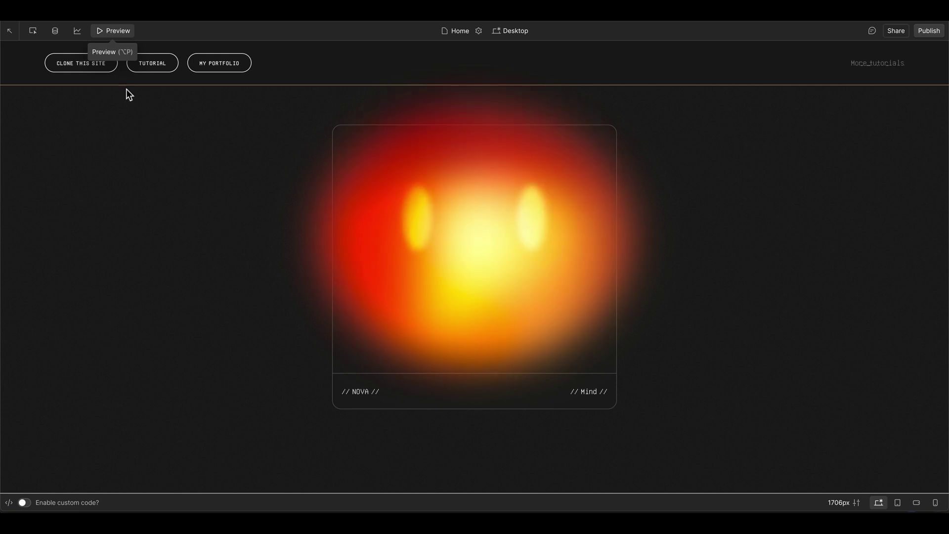
left_click(112, 30)
Step: Resize nova-box-size to 30 vw wide by 50 vw tall and preview the taller orb
left_click(116, 179)
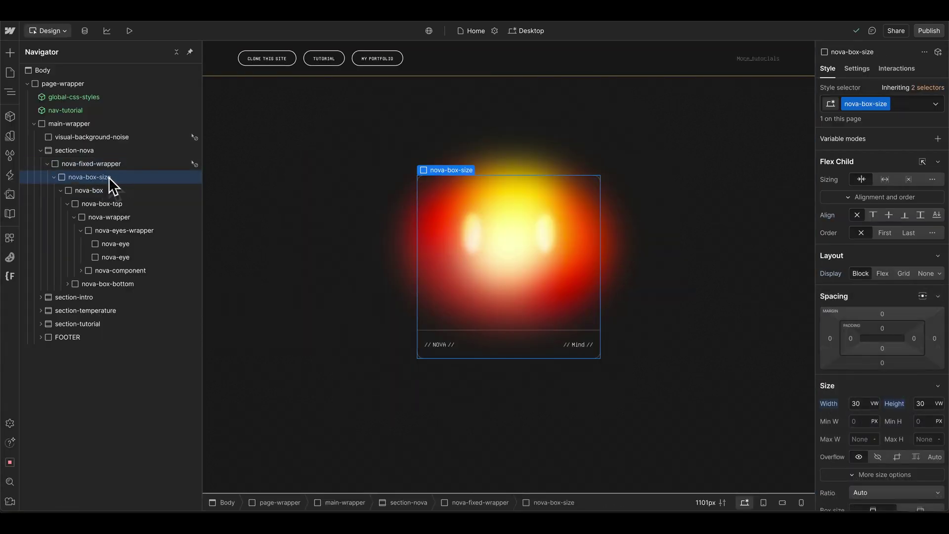
type("40")
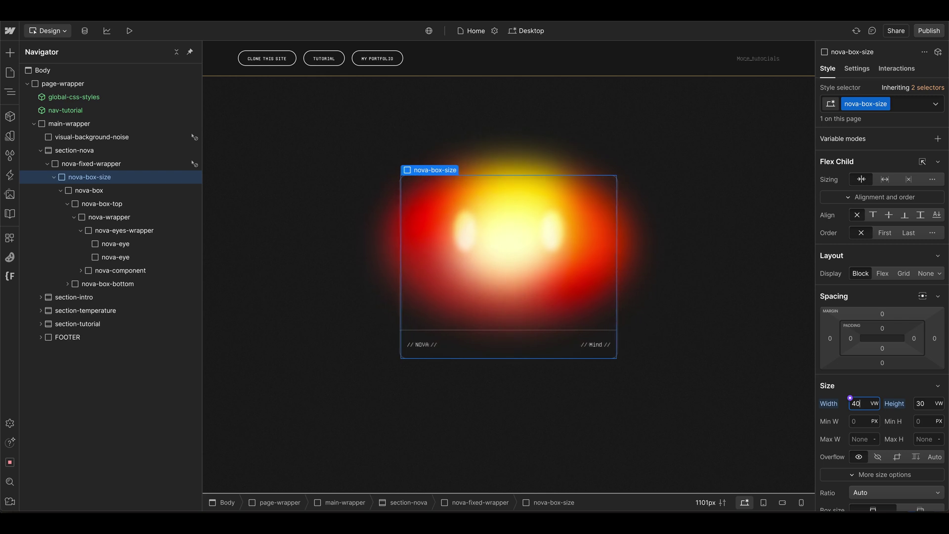
key("Return")
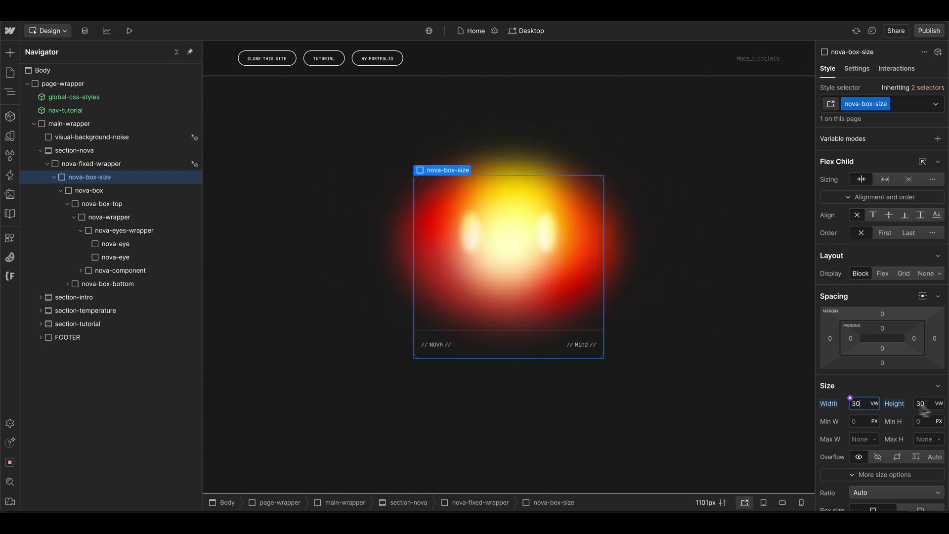
left_click(928, 403)
type("50")
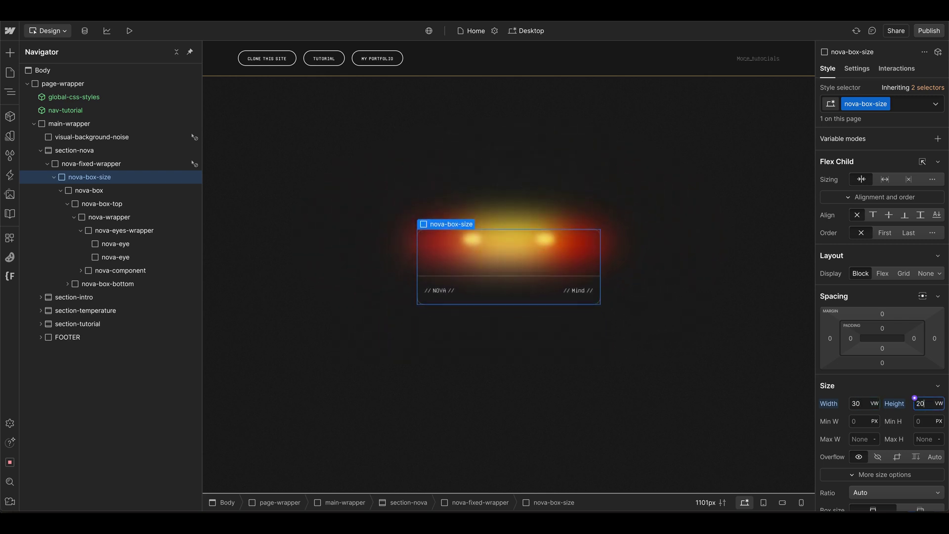
type("30")
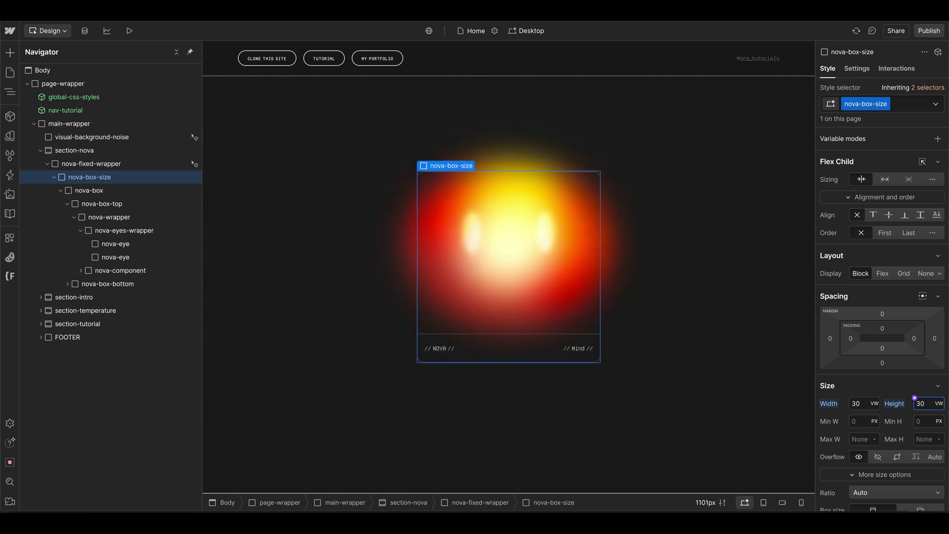
key("shift+Up")
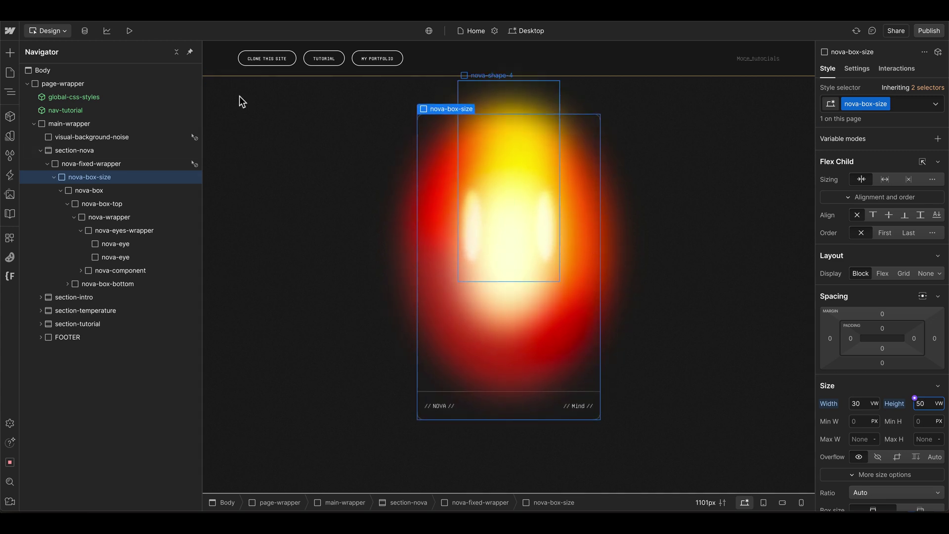
left_click(129, 30)
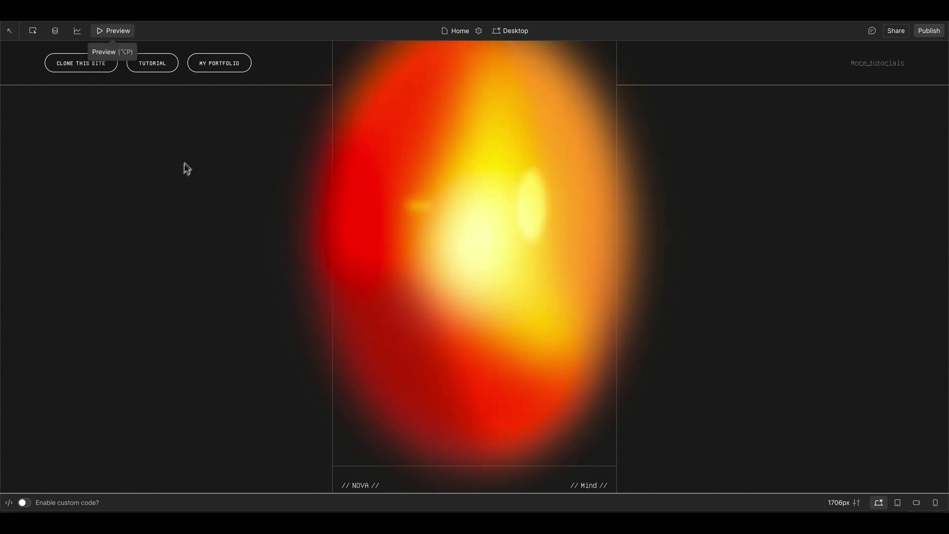
Step: Leave preview and select nova-box-size's width value to change it to 40 vw
key("Escape")
left_click(859, 403)
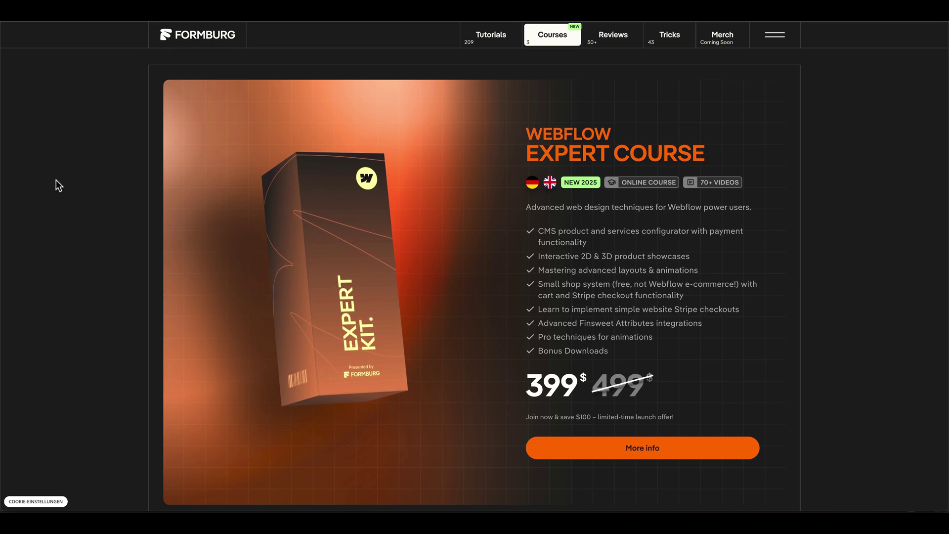
Step: Go to the Webflow Expert Course page through the promo's More info button
scroll(56, 181, "down", 1)
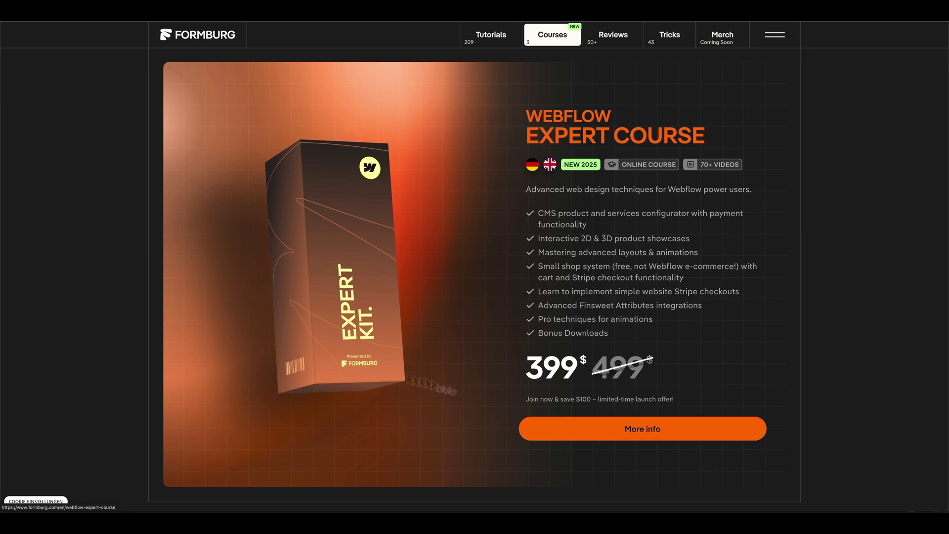
left_click(604, 428)
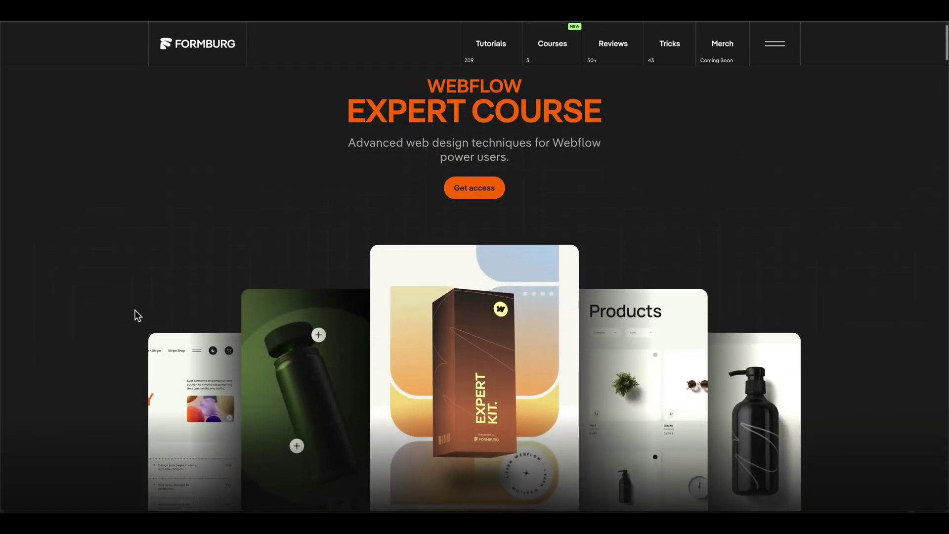